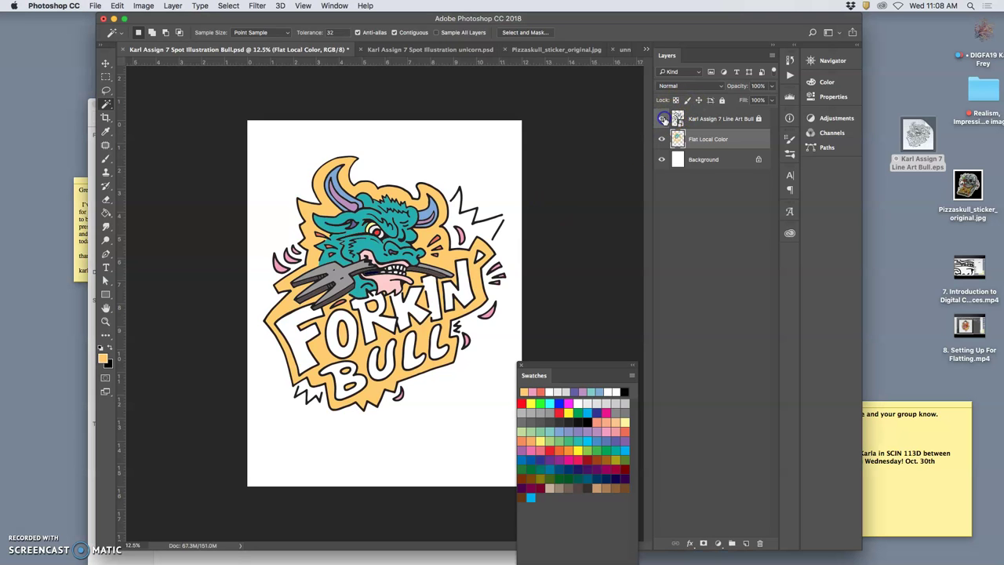
Step: Toggle the bull line art's visibility to compare, then select the Background layer
{"action": "left_click", "coordinate": [662, 118]}
{"action": "left_click", "coordinate": [663, 118]}
{"action": "left_click", "coordinate": [662, 119]}
{"action": "left_click", "coordinate": [663, 119]}
{"action": "left_click", "coordinate": [719, 152]}
Step: Convert the Background into a layer named 'Blank White' and lock it completely
{"action": "double_click", "coordinate": [707, 160]}
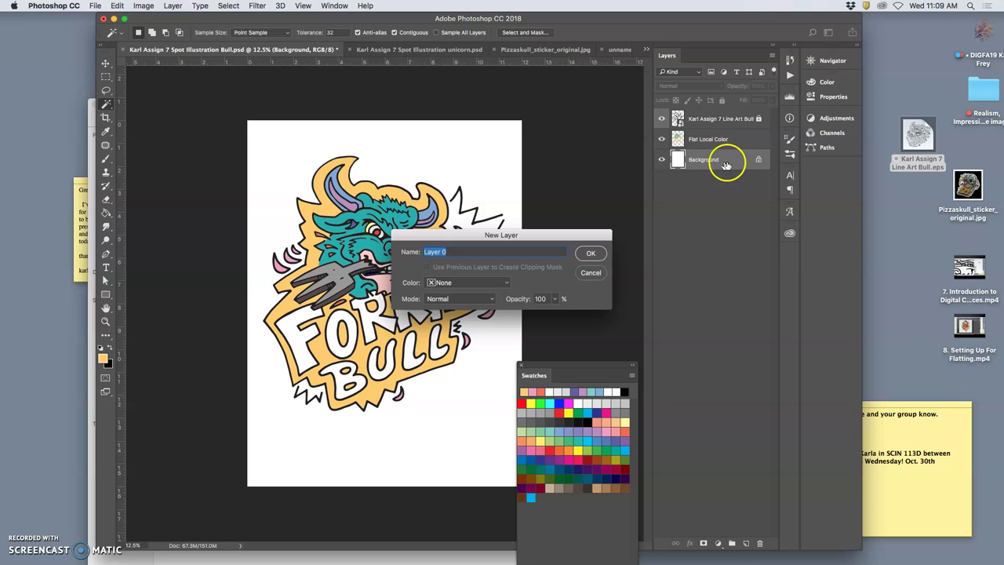
{"action": "type", "text": "Blank White"}
{"action": "left_click", "coordinate": [592, 252]}
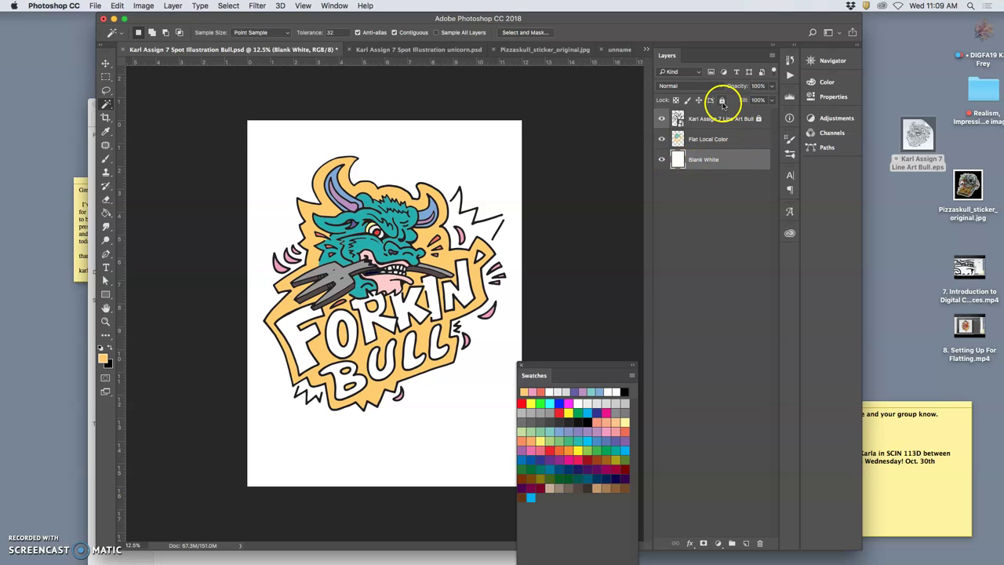
{"action": "left_click", "coordinate": [722, 102]}
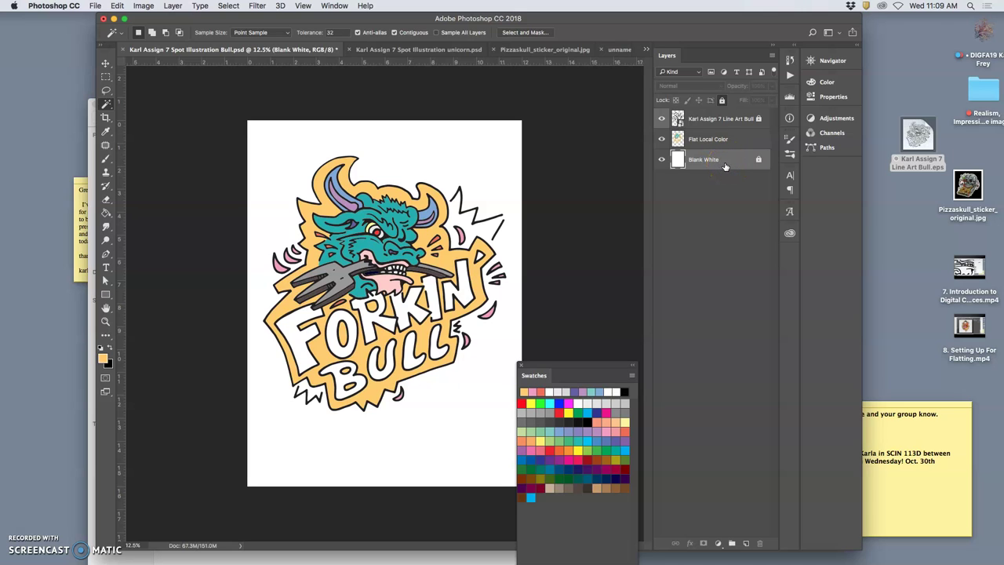
Step: Duplicate Blank White and rename the copy 'Blank Gray copy'
{"action": "key", "text": "super+j"}
{"action": "left_click", "coordinate": [712, 162]}
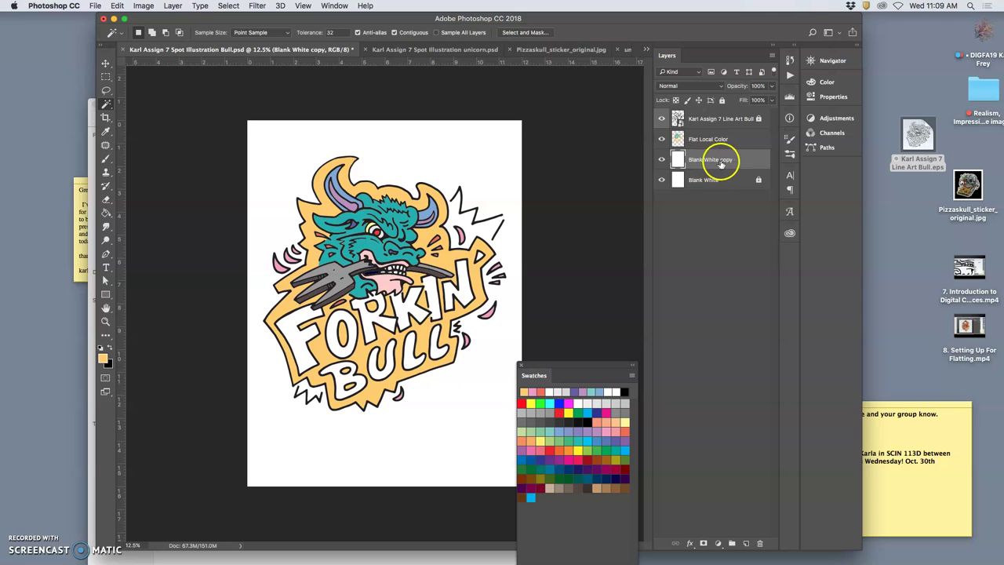
{"action": "right_click", "coordinate": [716, 163]}
{"action": "left_click", "coordinate": [722, 162]}
{"action": "right_click", "coordinate": [712, 160]}
{"action": "type", "text": "y"}
{"action": "left_click", "coordinate": [745, 163]}
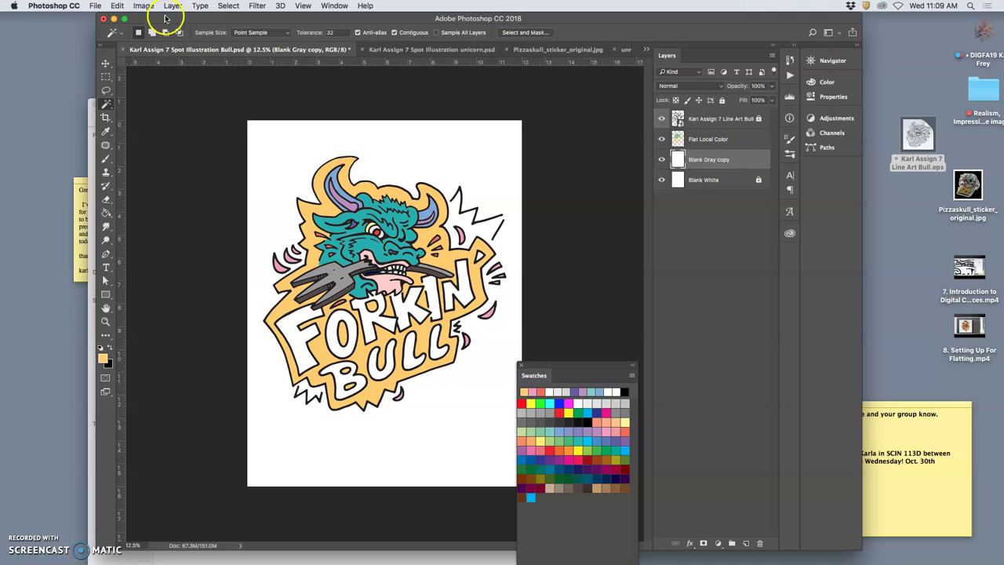
Step: Fill the Blank Gray copy layer with 50% Gray and lock it completely
{"action": "left_click", "coordinate": [117, 5]}
{"action": "left_click", "coordinate": [151, 172]}
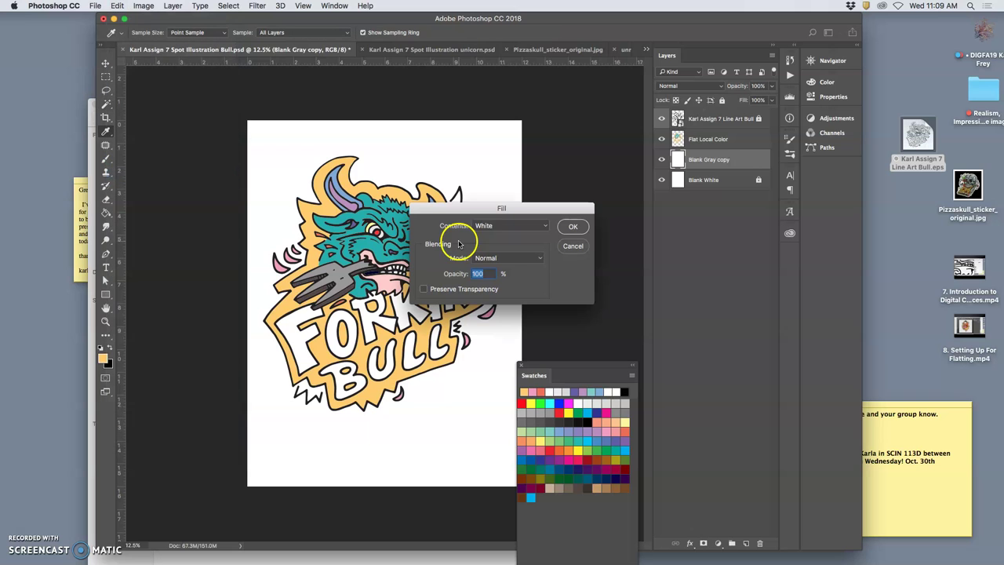
{"action": "left_click", "coordinate": [480, 226]}
{"action": "left_click", "coordinate": [502, 219]}
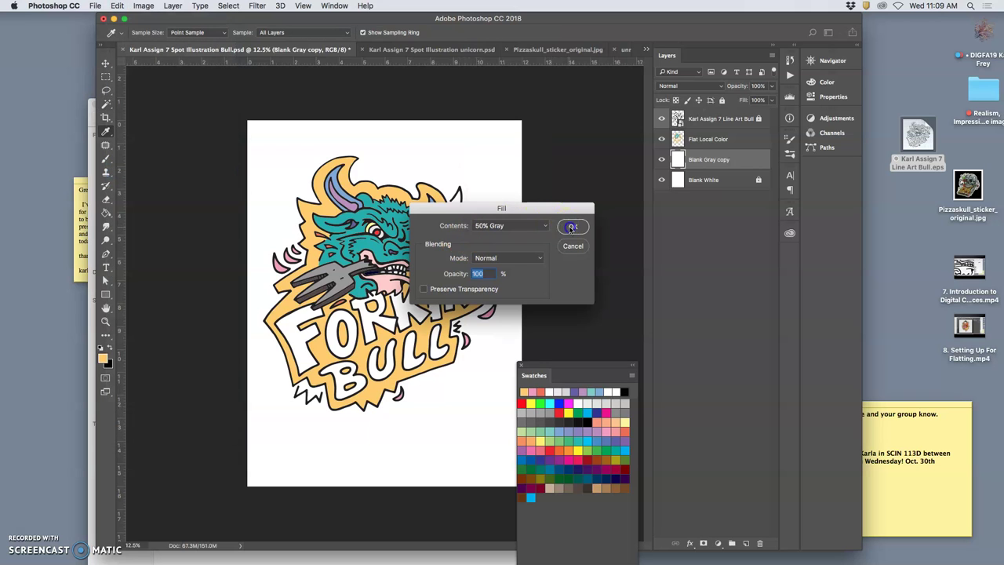
{"action": "left_click", "coordinate": [572, 227]}
{"action": "key", "text": "w"}
{"action": "left_click", "coordinate": [722, 99]}
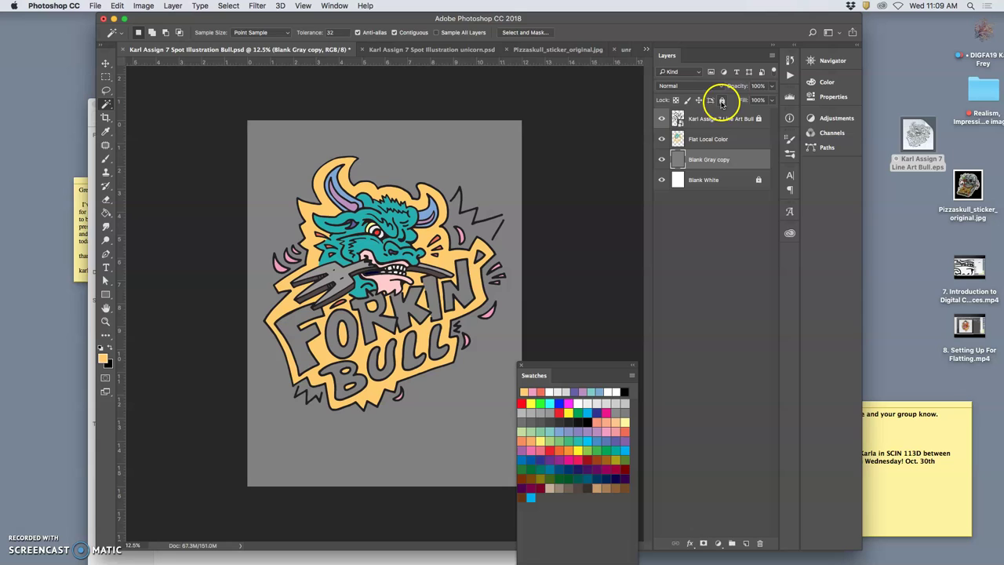
Step: Duplicate the gray layer and rename the new copy 'Blank Black'
{"action": "key", "text": "super+j"}
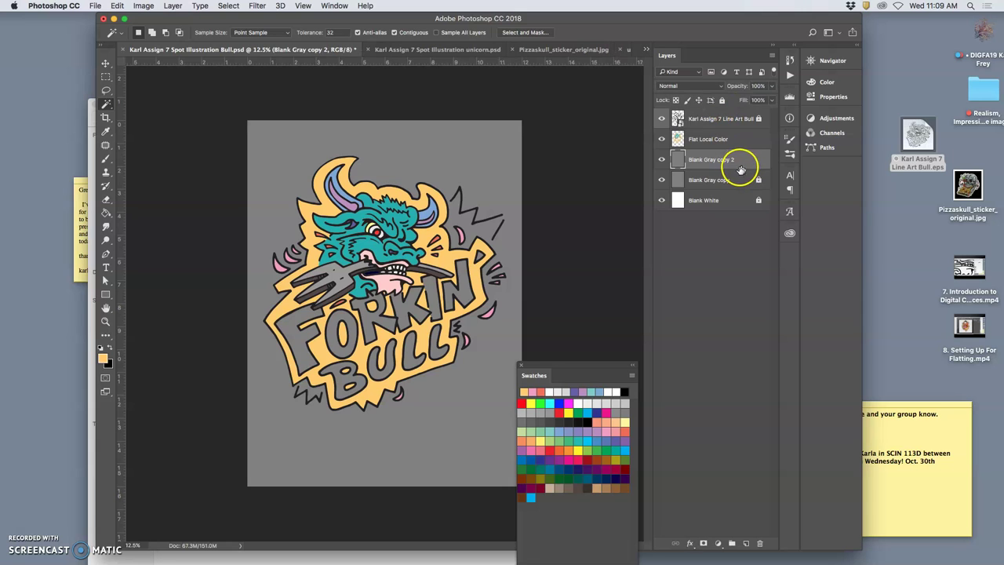
{"action": "double_click", "coordinate": [713, 160]}
{"action": "left_click", "coordinate": [714, 160]}
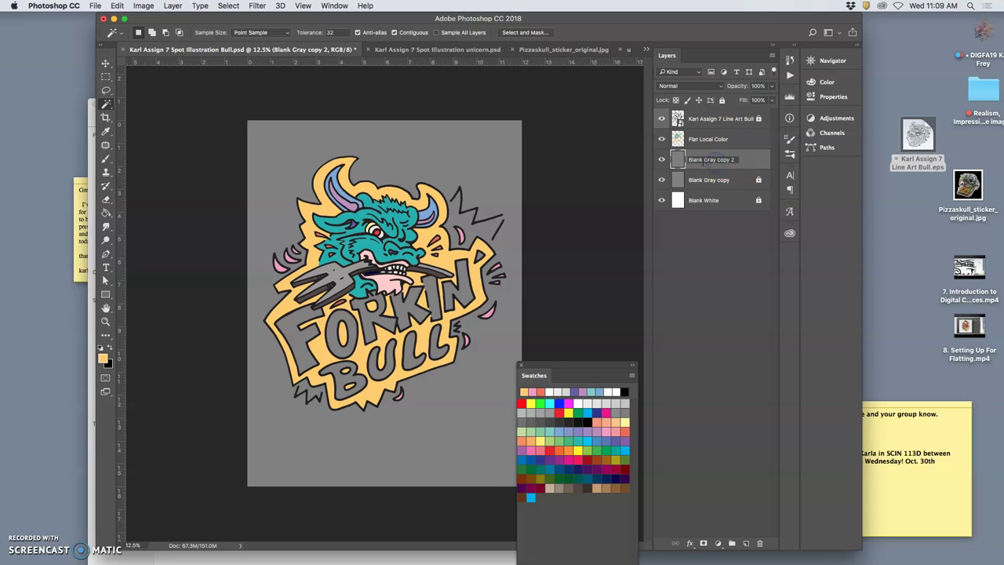
{"action": "left_click_drag", "start_coordinate": [711, 160], "coordinate": [739, 160]}
{"action": "type", "text": "Blank Black"}
{"action": "left_click", "coordinate": [735, 160]}
{"action": "double_click", "coordinate": [701, 160]}
Step: Finish naming the layer Blank Black, fill it with solid Black and lock it
{"action": "left_click", "coordinate": [736, 170]}
{"action": "left_click", "coordinate": [174, 7]}
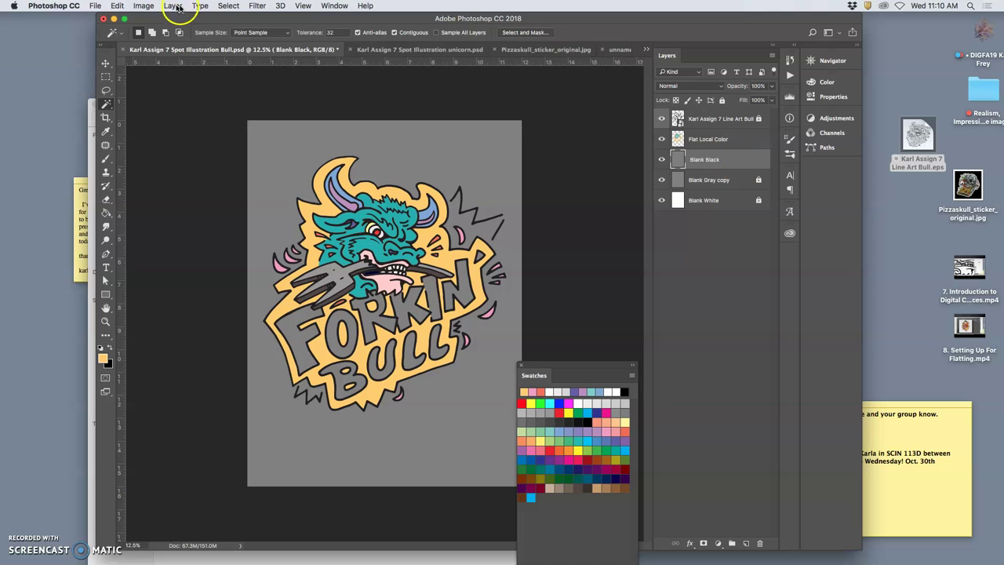
{"action": "left_click", "coordinate": [117, 6]}
{"action": "left_click", "coordinate": [130, 162]}
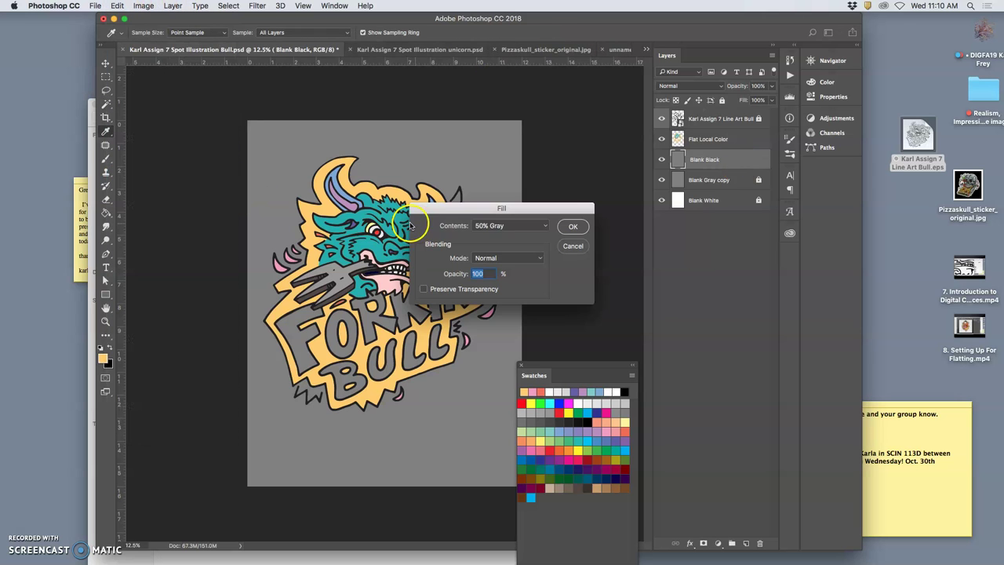
{"action": "left_click", "coordinate": [498, 225]}
{"action": "left_click", "coordinate": [510, 210]}
{"action": "left_click", "coordinate": [570, 228]}
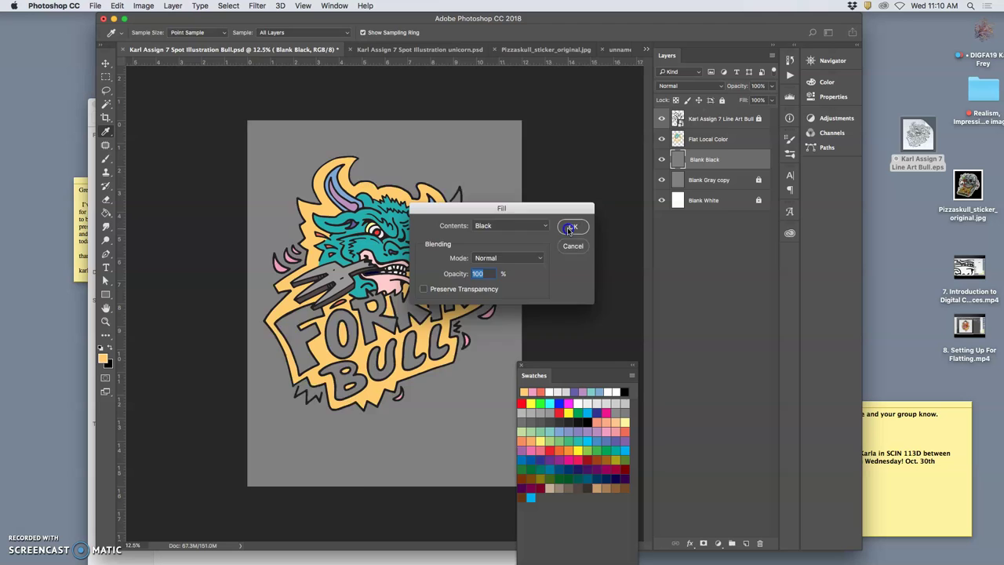
{"action": "key", "text": "w"}
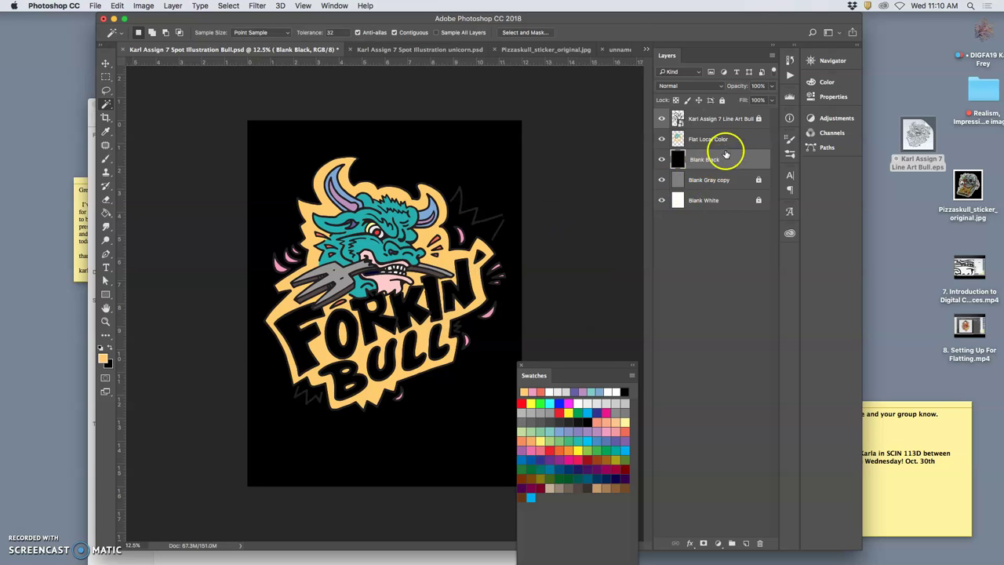
{"action": "left_click", "coordinate": [721, 99]}
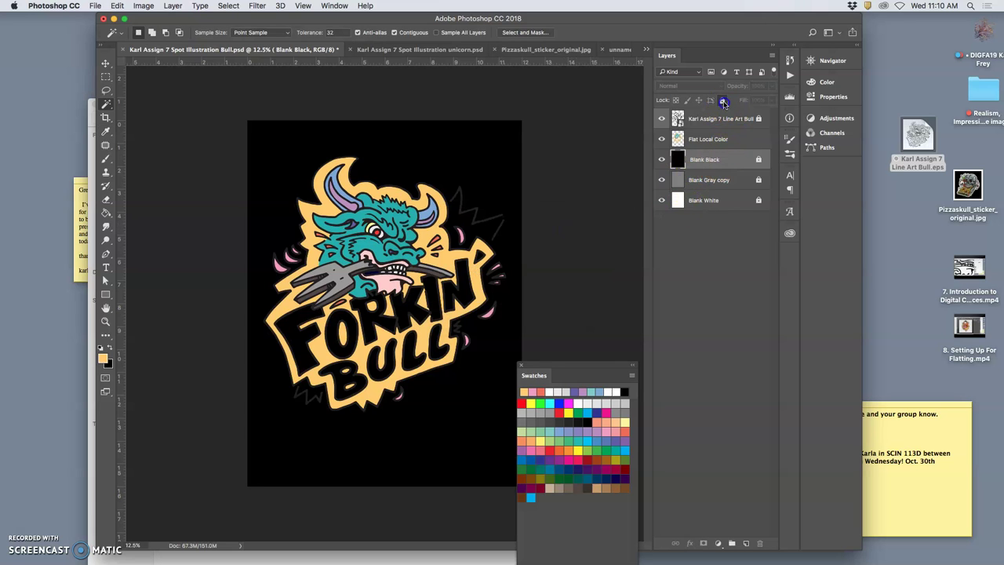
Step: Toggle the Blank Black and Blank Gray copy layers to compare the two backdrops
{"action": "left_click", "coordinate": [662, 160]}
{"action": "left_click", "coordinate": [663, 179]}
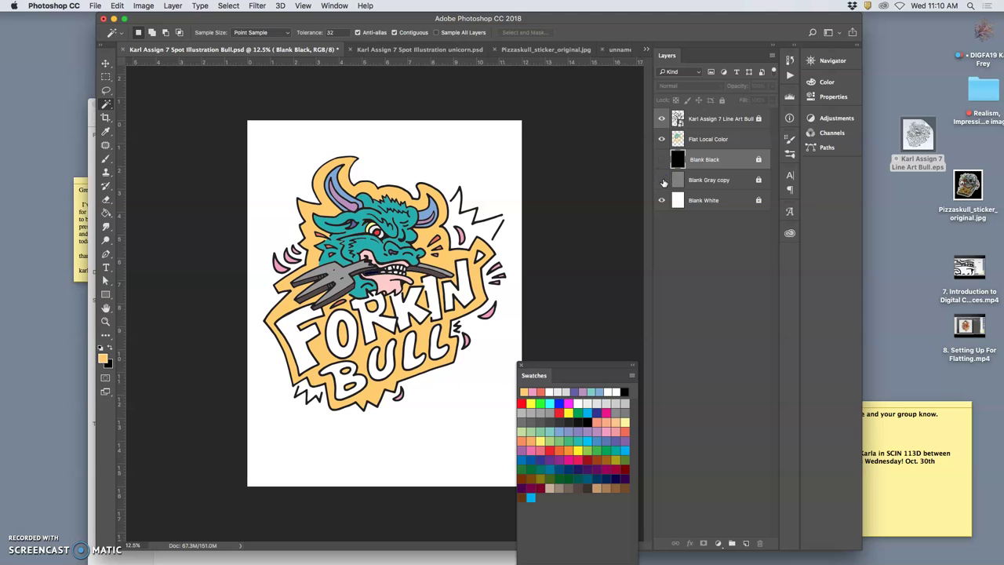
{"action": "left_click", "coordinate": [662, 179]}
{"action": "left_click", "coordinate": [661, 160]}
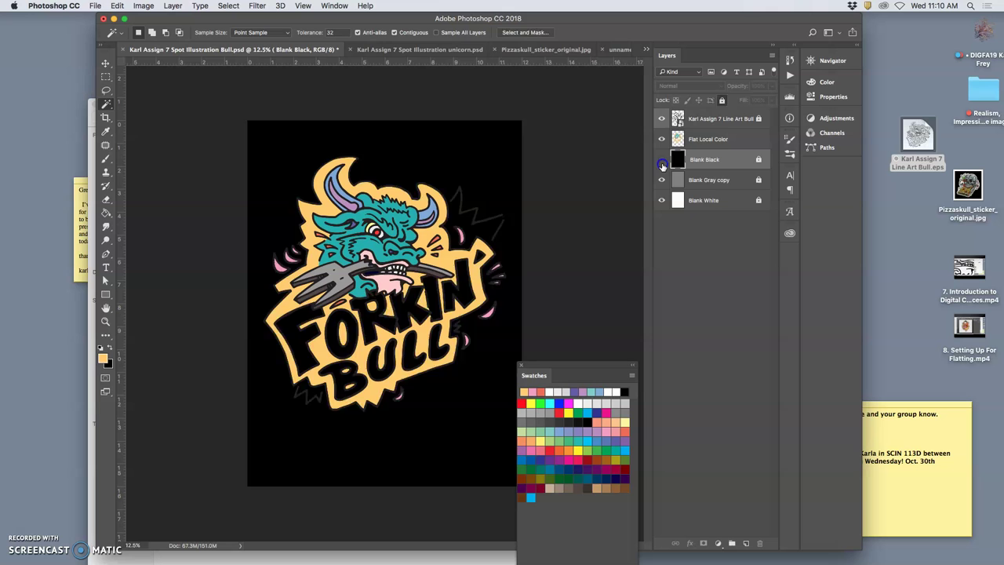
{"action": "left_click", "coordinate": [662, 160]}
{"action": "left_click", "coordinate": [663, 160]}
{"action": "left_click", "coordinate": [662, 160]}
{"action": "left_click", "coordinate": [663, 180]}
{"action": "left_click", "coordinate": [663, 179]}
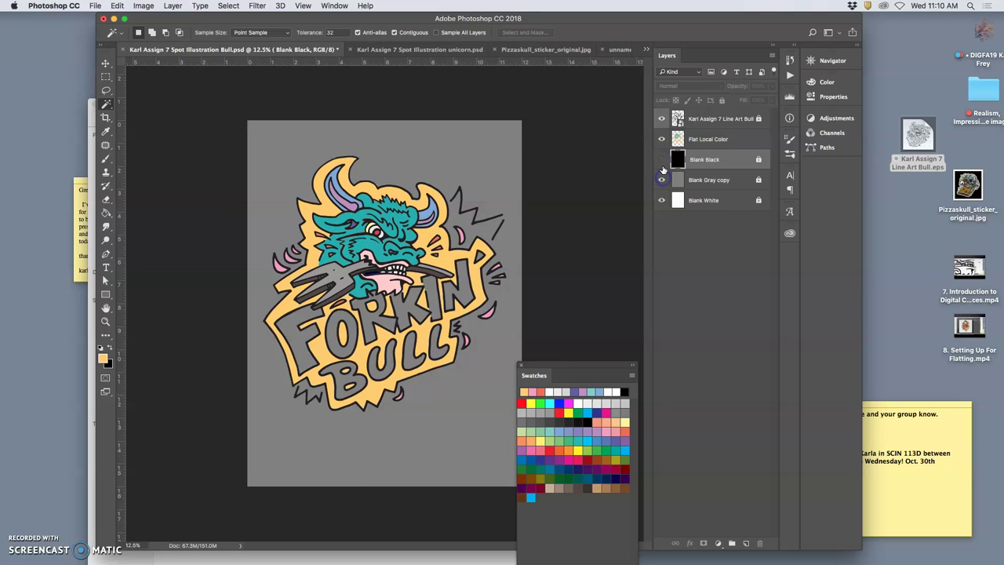
{"action": "left_click", "coordinate": [662, 162]}
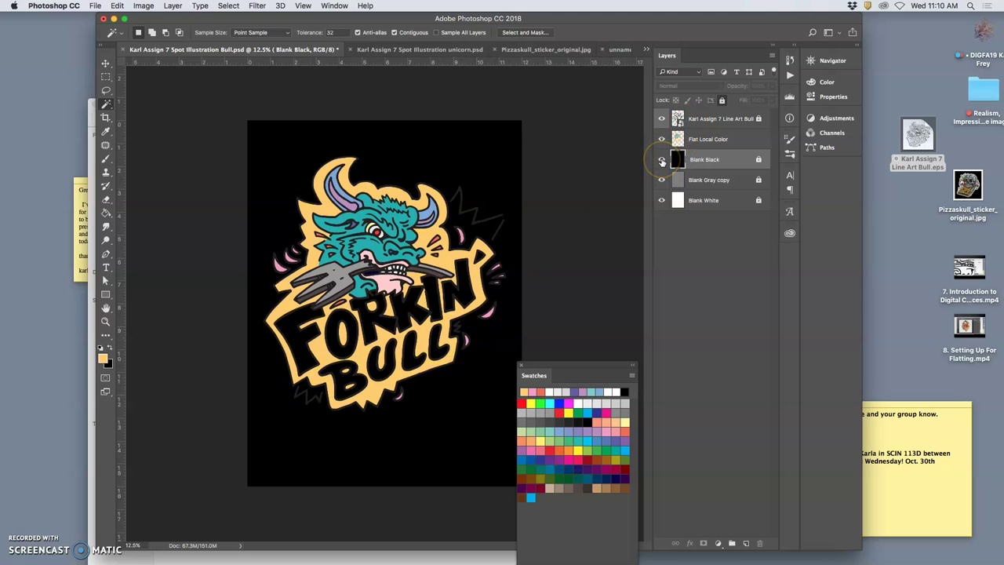
Step: On the line art with the black backing hidden, Magic Wand-select each FORKIN' BULL letter interior
{"action": "left_click", "coordinate": [699, 121]}
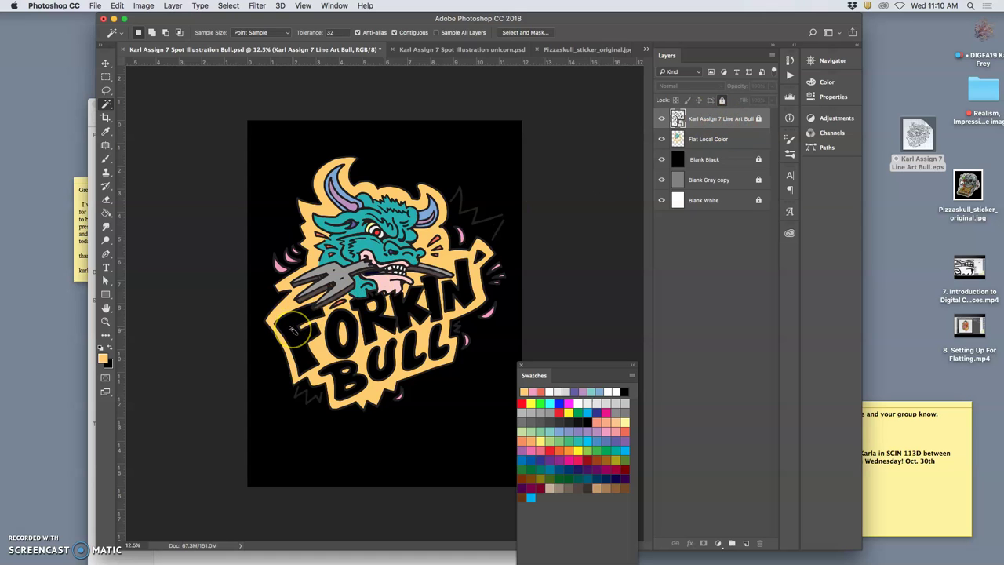
{"action": "left_click", "coordinate": [661, 159]}
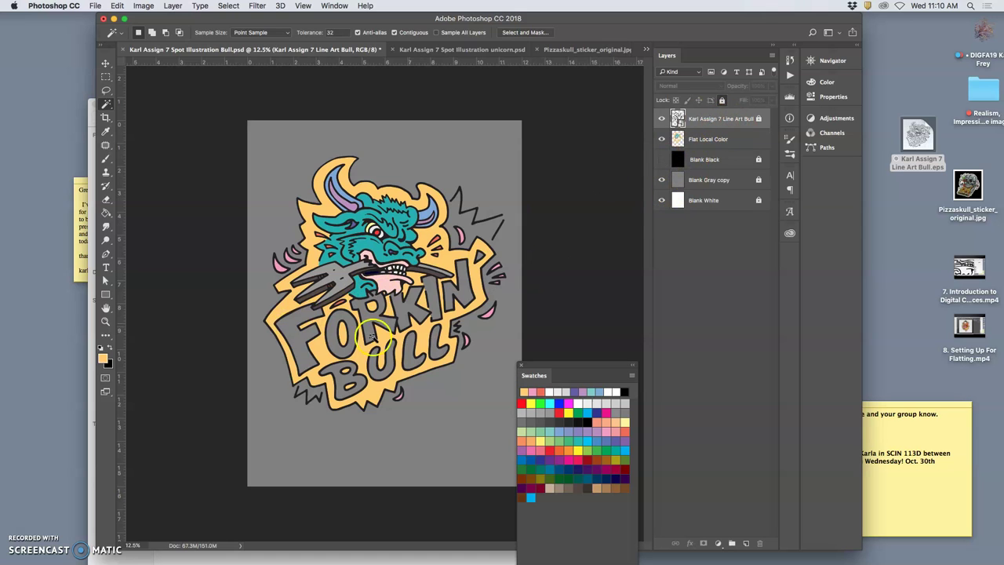
{"action": "left_click", "coordinate": [291, 334]}
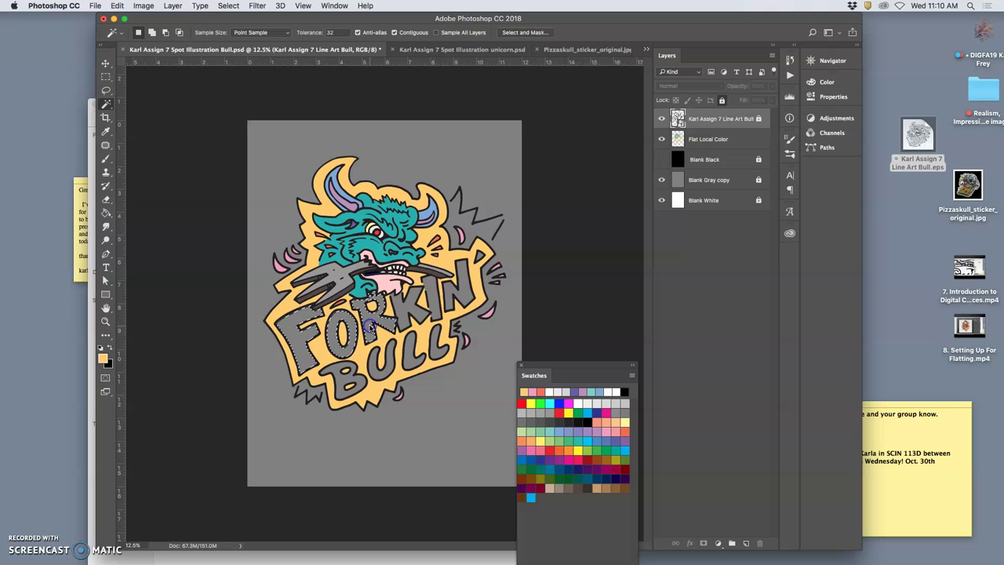
{"action": "left_click", "coordinate": [422, 302]}
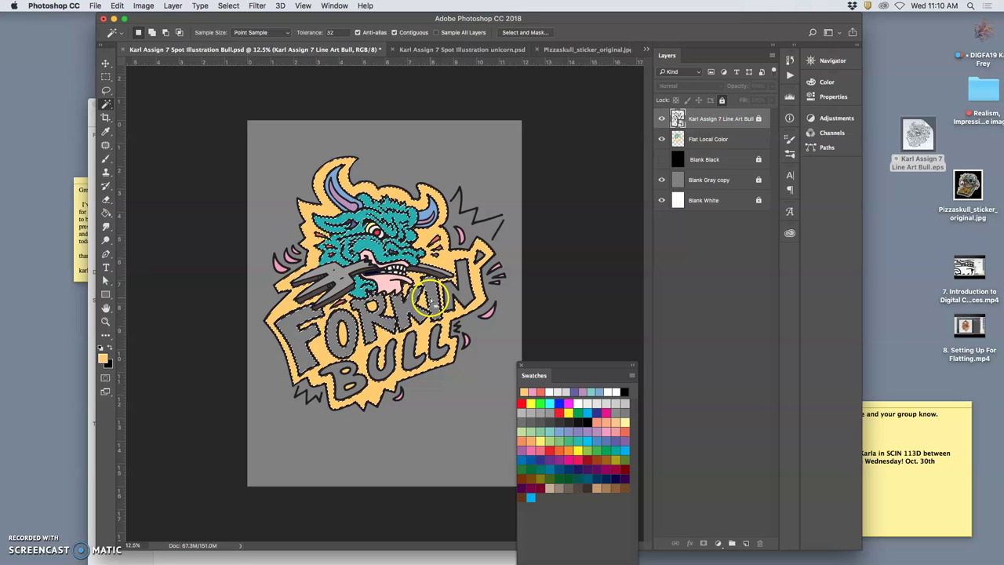
{"action": "key", "text": "super+z"}
{"action": "left_click", "coordinate": [446, 296], "text": "shift"}
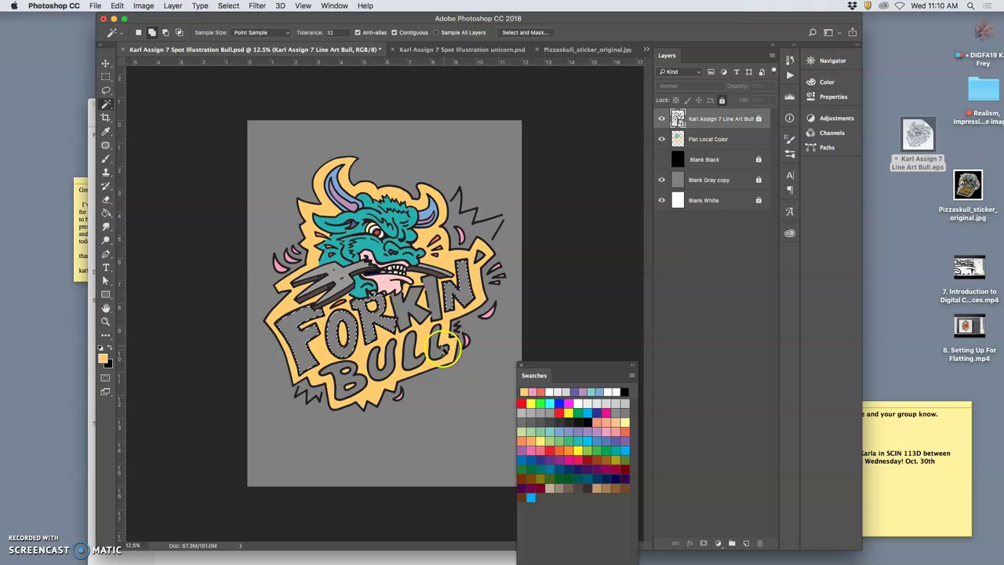
{"action": "left_click", "coordinate": [413, 361], "text": "shift"}
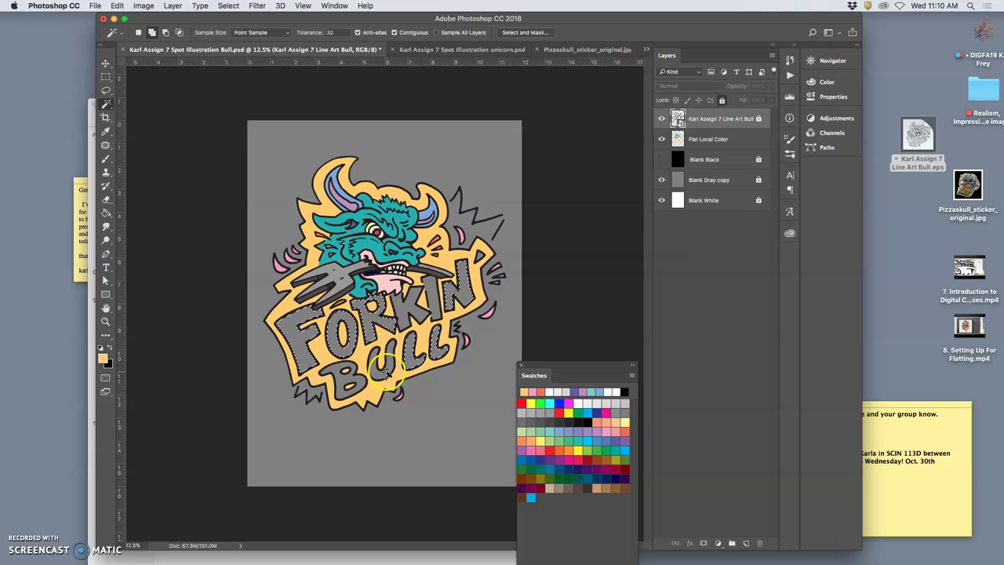
{"action": "left_click", "coordinate": [452, 287], "text": "shift"}
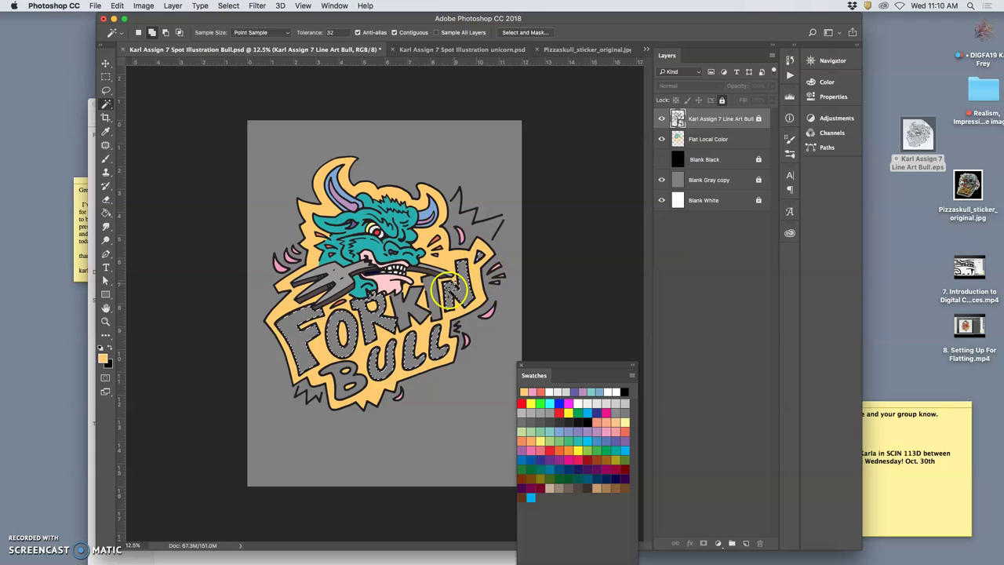
{"action": "left_click", "coordinate": [338, 377], "text": "shift"}
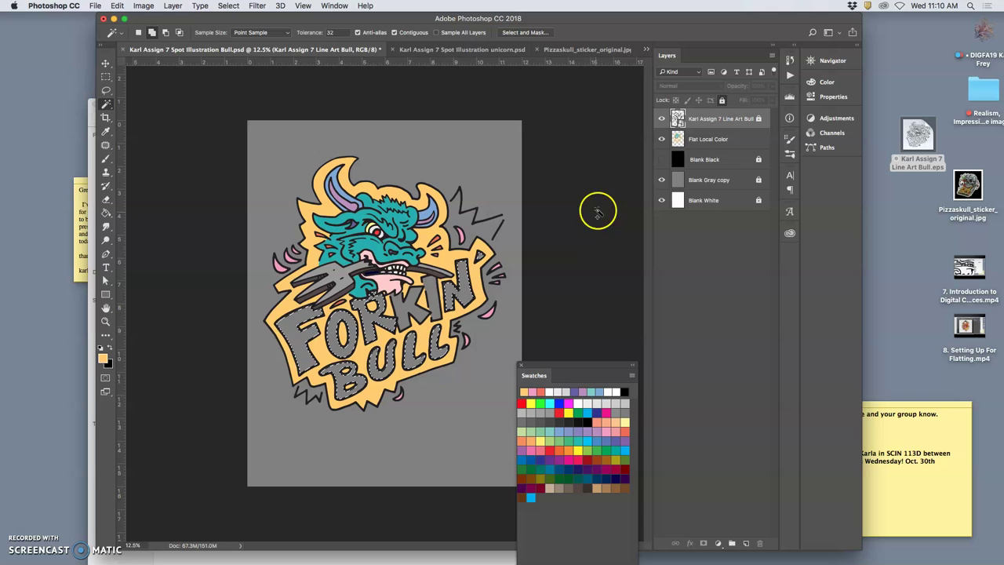
Step: On Flat Local Color with line art hidden, add the head, horns, teeth and tongue to the selection
{"action": "left_click", "coordinate": [708, 141]}
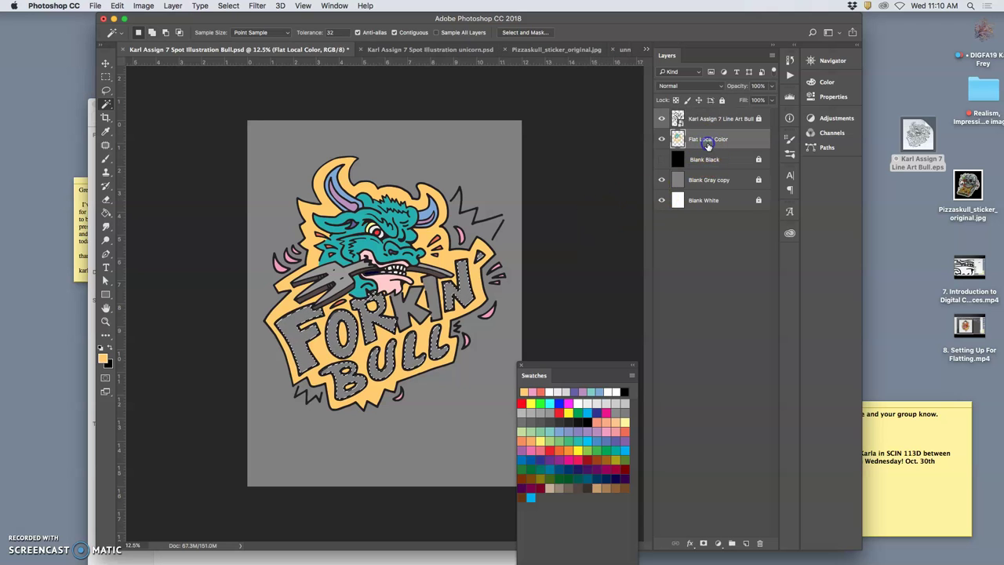
{"action": "left_click", "coordinate": [661, 119]}
{"action": "left_click", "coordinate": [404, 304], "text": "shift"}
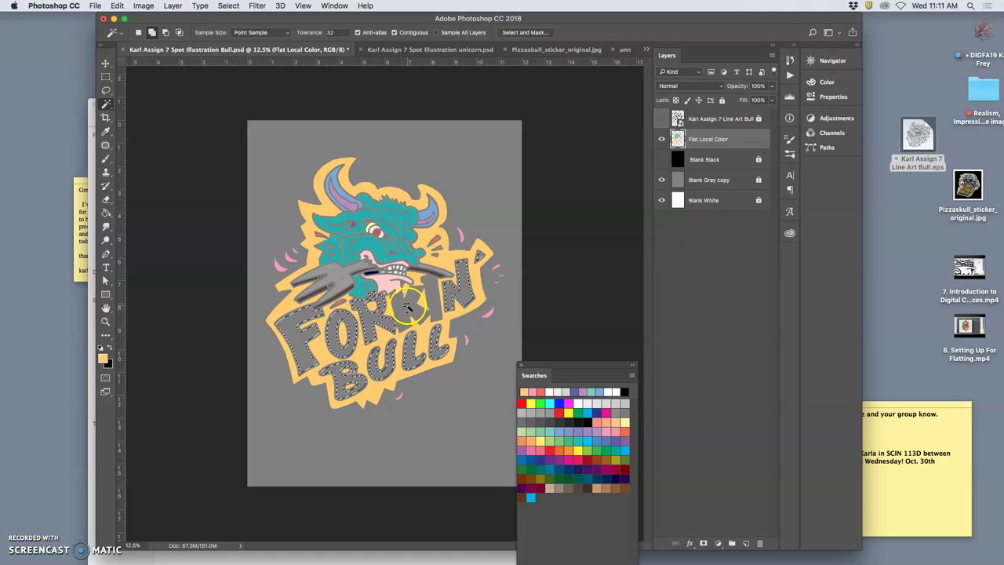
{"action": "left_click", "coordinate": [430, 302], "text": "shift"}
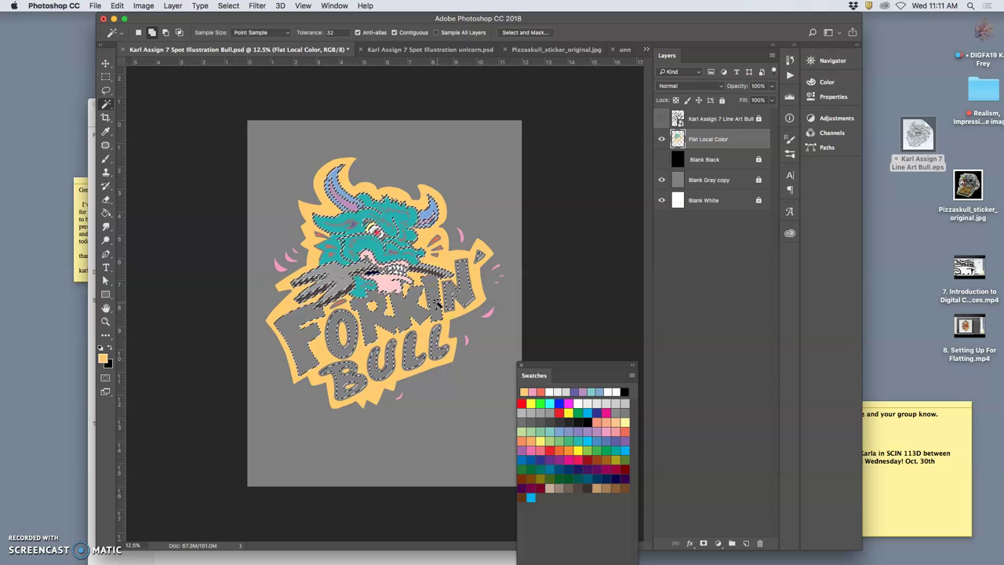
{"action": "left_click", "coordinate": [434, 293], "text": "shift"}
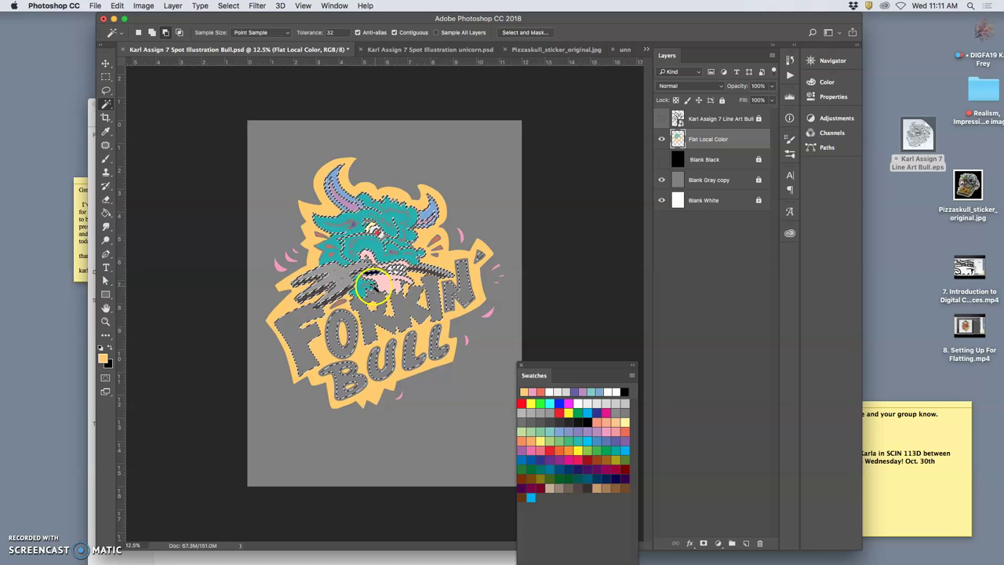
{"action": "left_click", "coordinate": [398, 293], "text": "shift"}
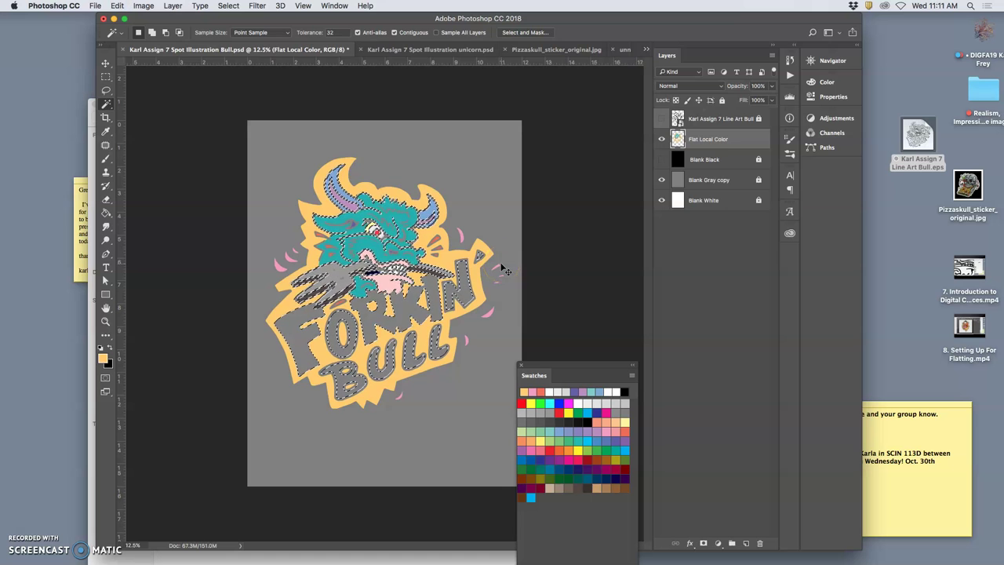
{"action": "left_click", "coordinate": [656, 153]}
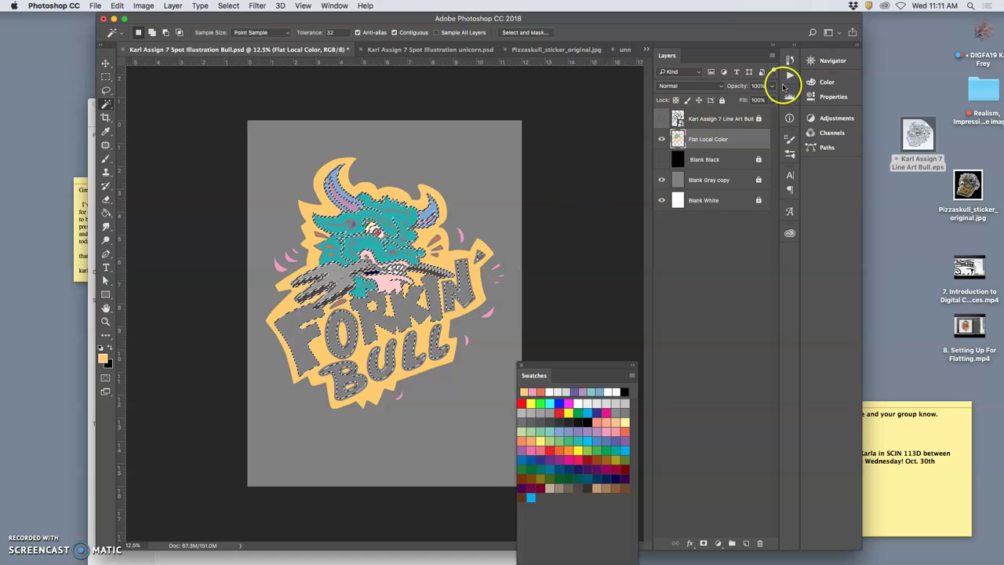
Step: Step back in the History panel to drop the latest additions, including the tongue
{"action": "left_click", "coordinate": [790, 62]}
{"action": "left_click", "coordinate": [722, 276]}
{"action": "left_click", "coordinate": [712, 375]}
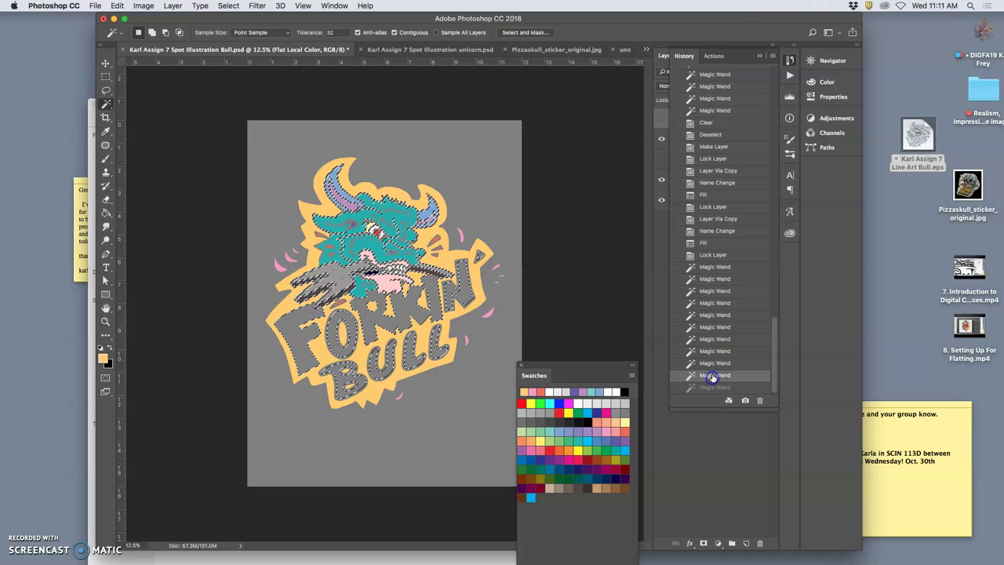
{"action": "left_click", "coordinate": [712, 364]}
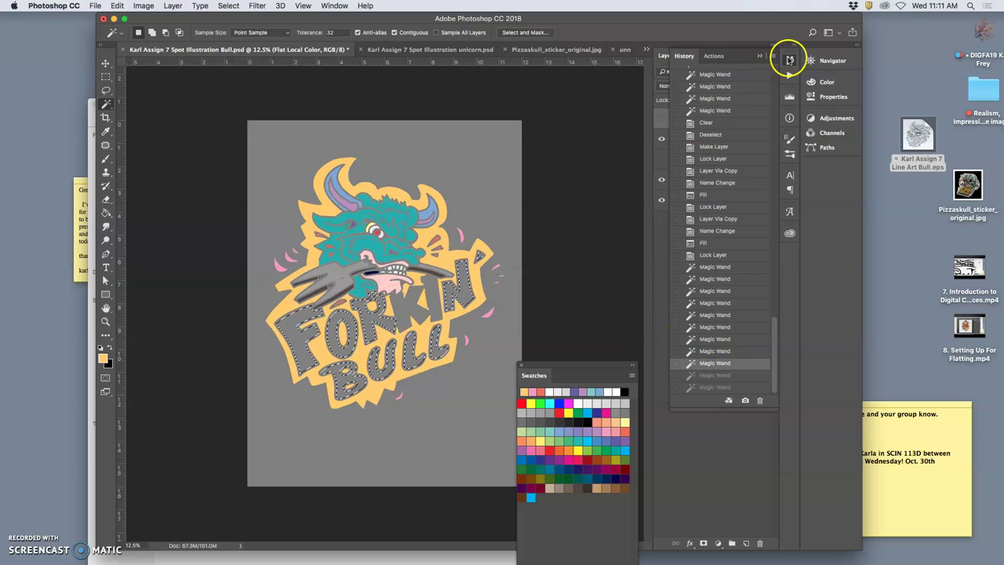
{"action": "left_click", "coordinate": [790, 60]}
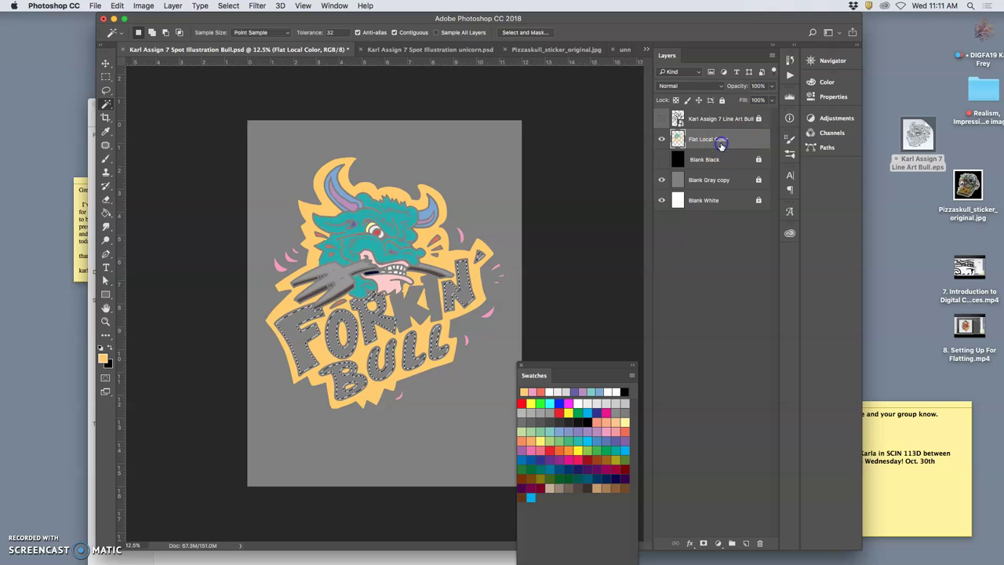
Step: Show the line art and Paint Bucket-fill the FOR, N and BULL letters solid red
{"action": "left_click", "coordinate": [662, 119]}
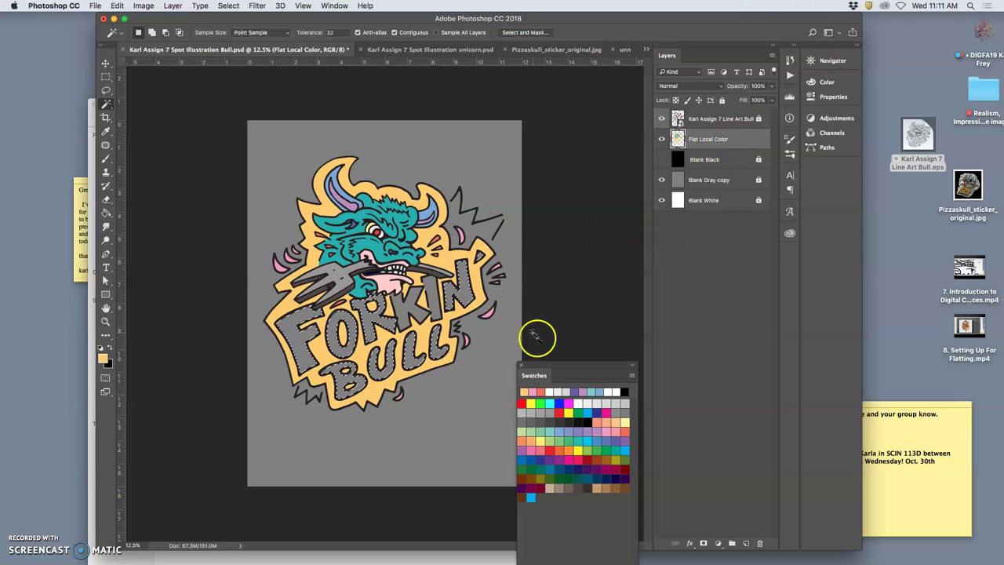
{"action": "left_click", "coordinate": [584, 427]}
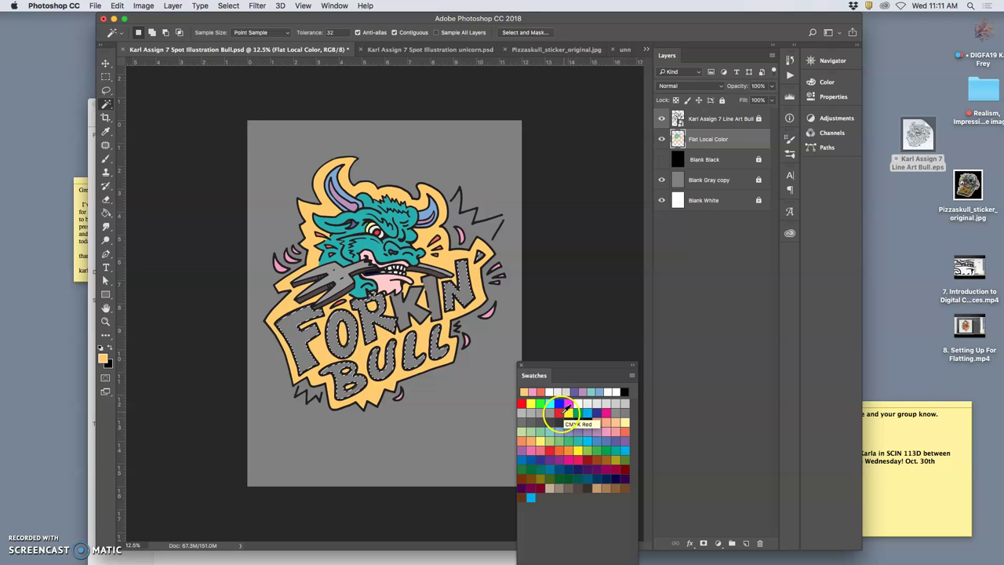
{"action": "left_click", "coordinate": [558, 413]}
{"action": "left_click", "coordinate": [140, 259]}
{"action": "left_click", "coordinate": [107, 214]}
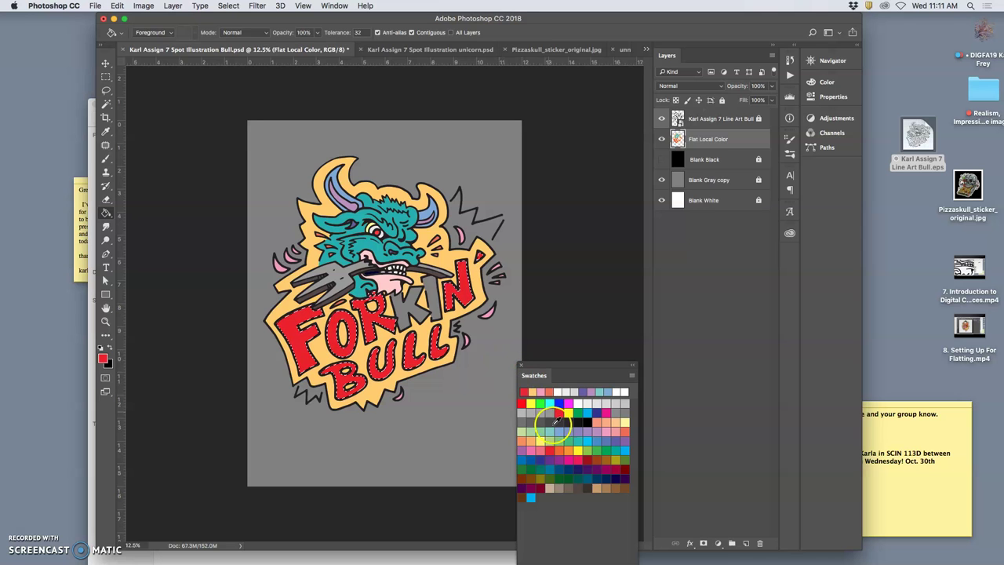
{"action": "left_click", "coordinate": [528, 390]}
{"action": "left_click", "coordinate": [459, 323]}
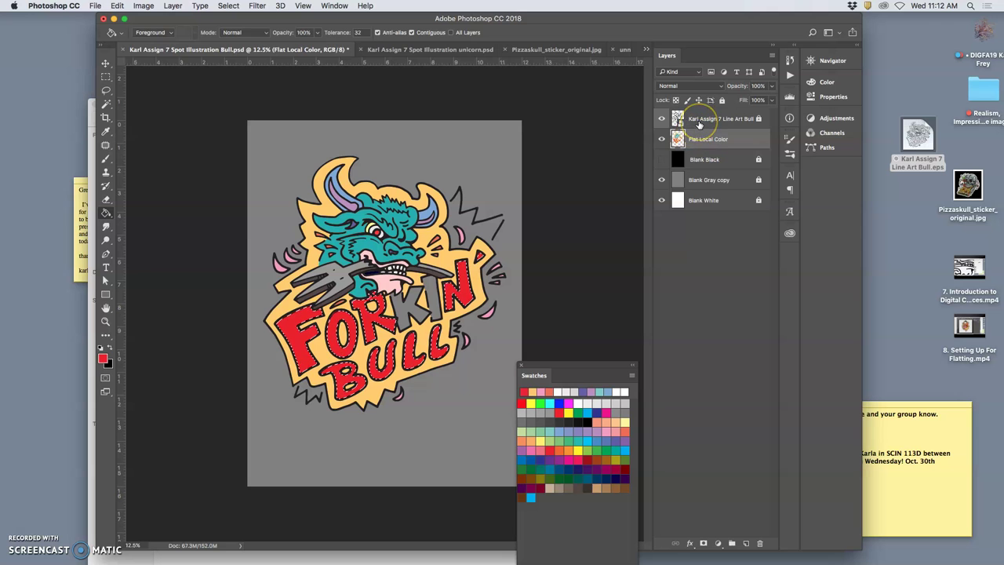
Step: Hide the line art and Magic Wand-select the head, fork and lettering areas
{"action": "left_click", "coordinate": [661, 119]}
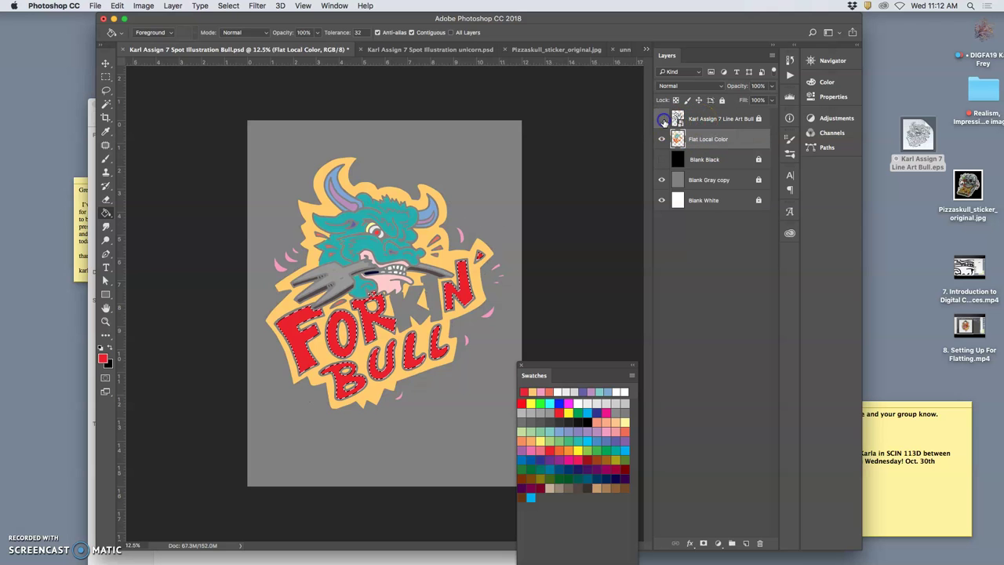
{"action": "left_click", "coordinate": [573, 210]}
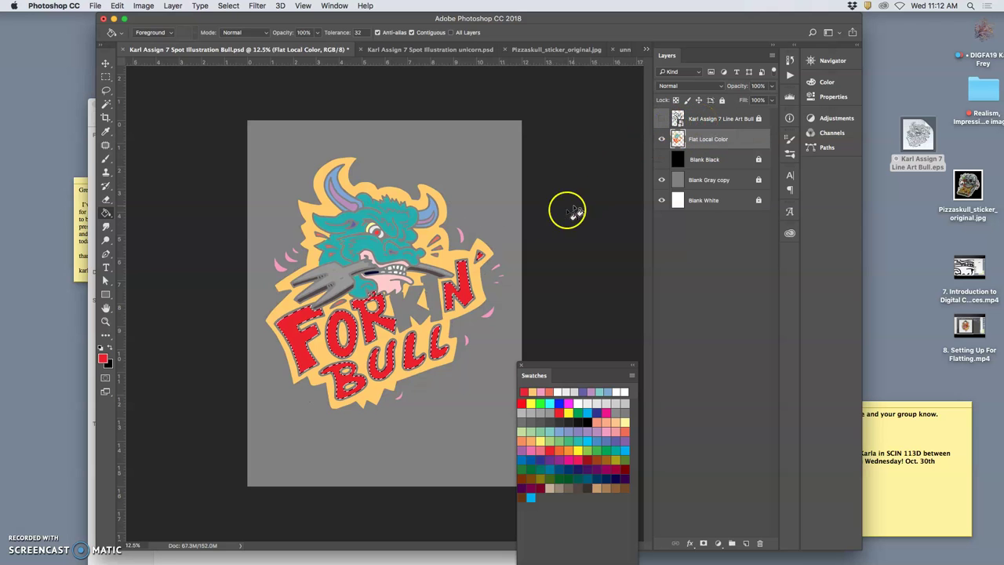
{"action": "left_click", "coordinate": [106, 103]}
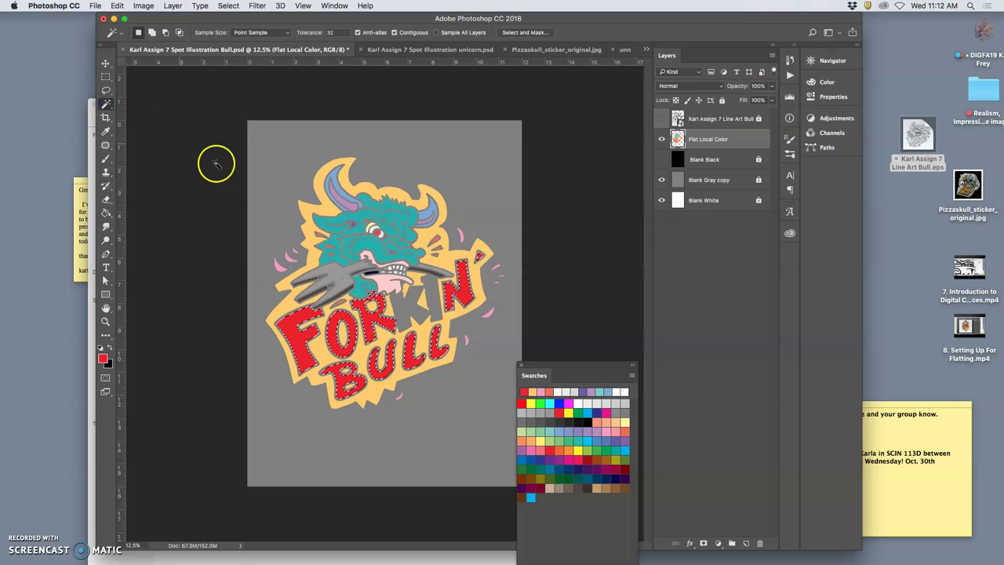
{"action": "left_click", "coordinate": [427, 310]}
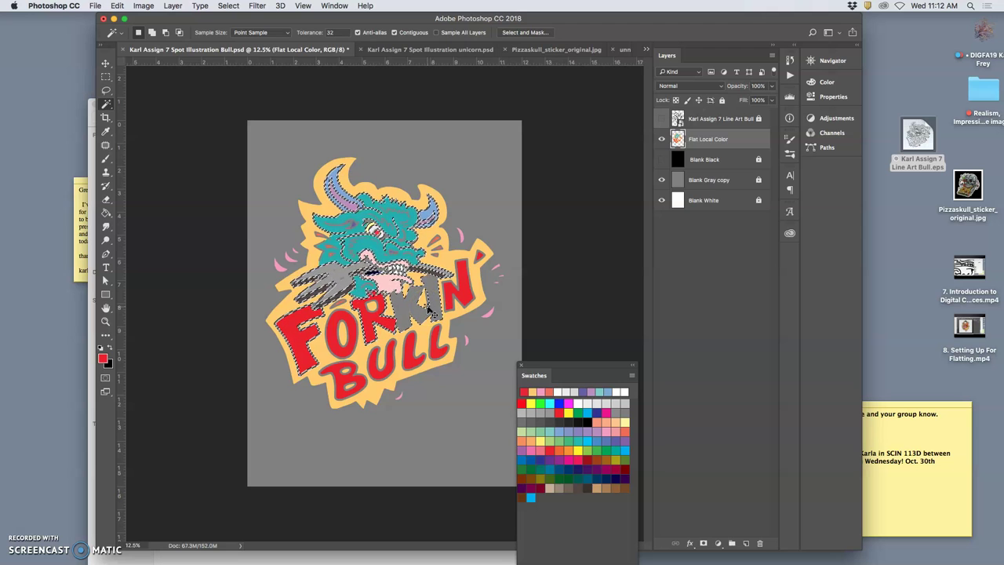
{"action": "key", "text": "super+d"}
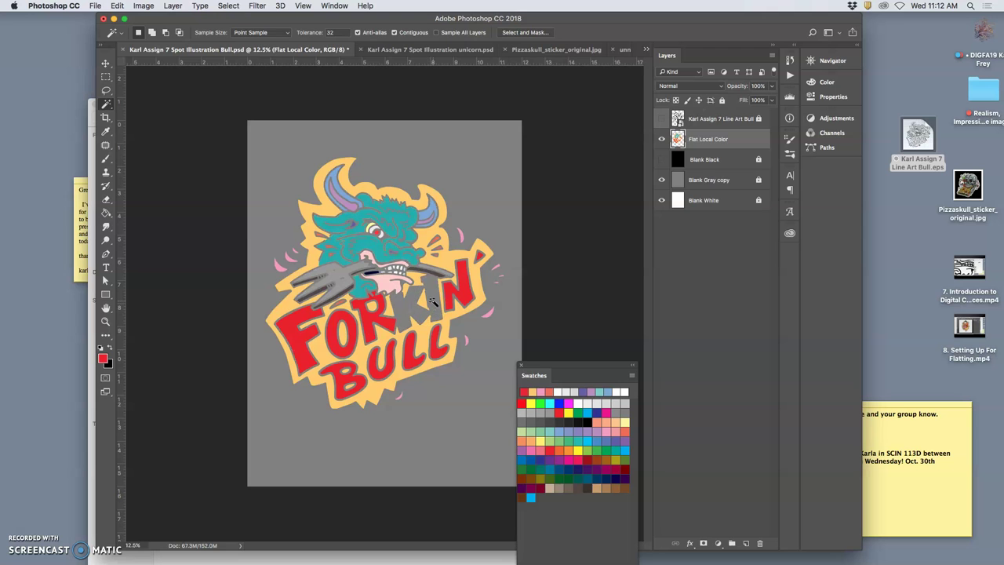
{"action": "left_click", "coordinate": [433, 302]}
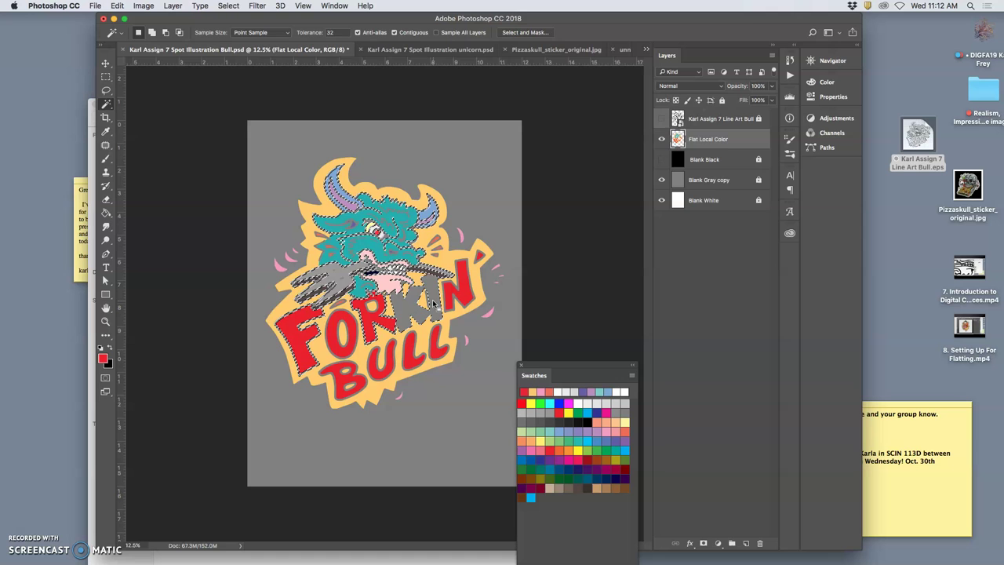
{"action": "key", "text": "super+d"}
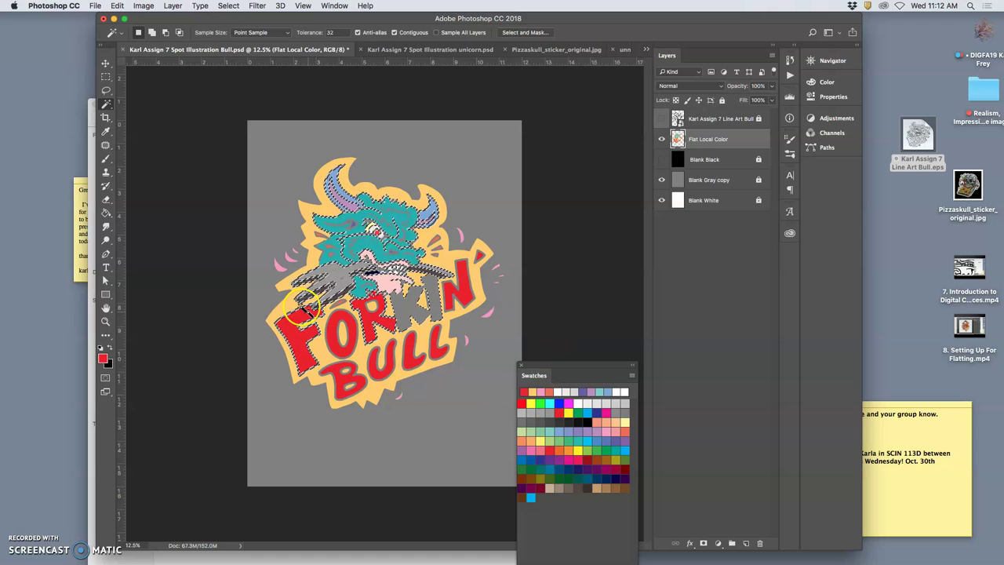
{"action": "left_click", "coordinate": [345, 317]}
Step: Fill the K and I of FORKIN with dark red, then zoom in
{"action": "left_click", "coordinate": [587, 461]}
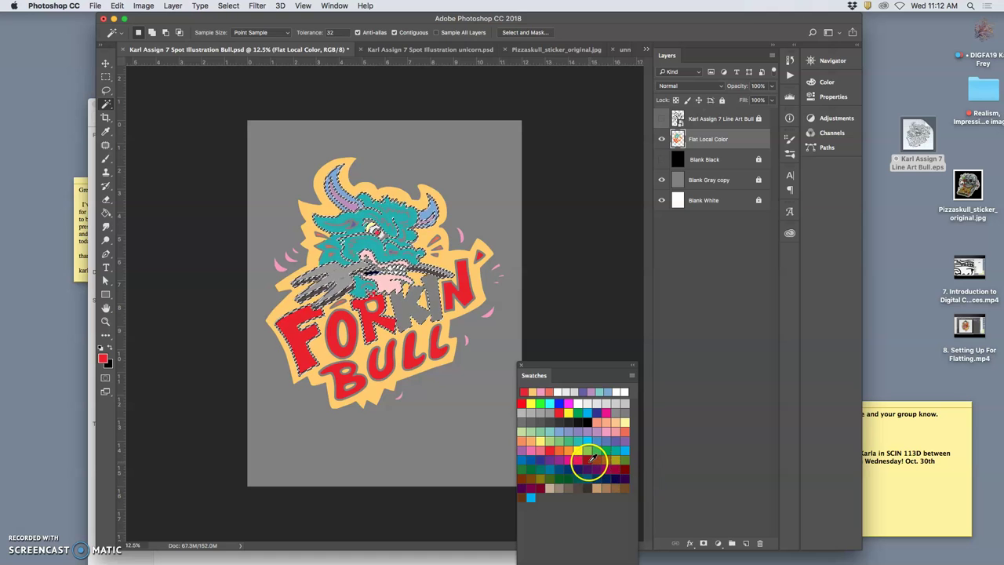
{"action": "left_click", "coordinate": [409, 311]}
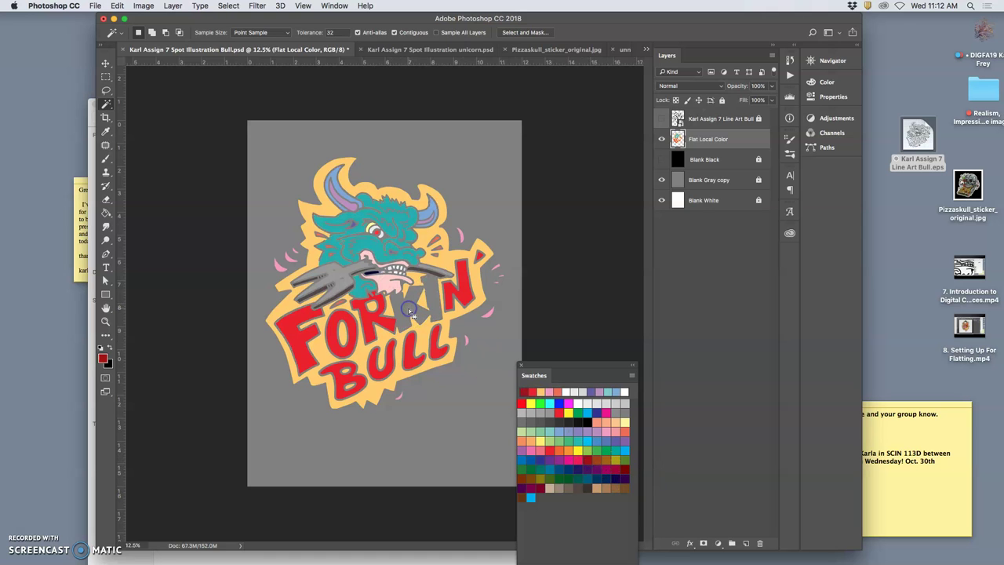
{"action": "left_click", "coordinate": [578, 442]}
{"action": "left_click", "coordinate": [322, 220]}
{"action": "left_click", "coordinate": [106, 212]}
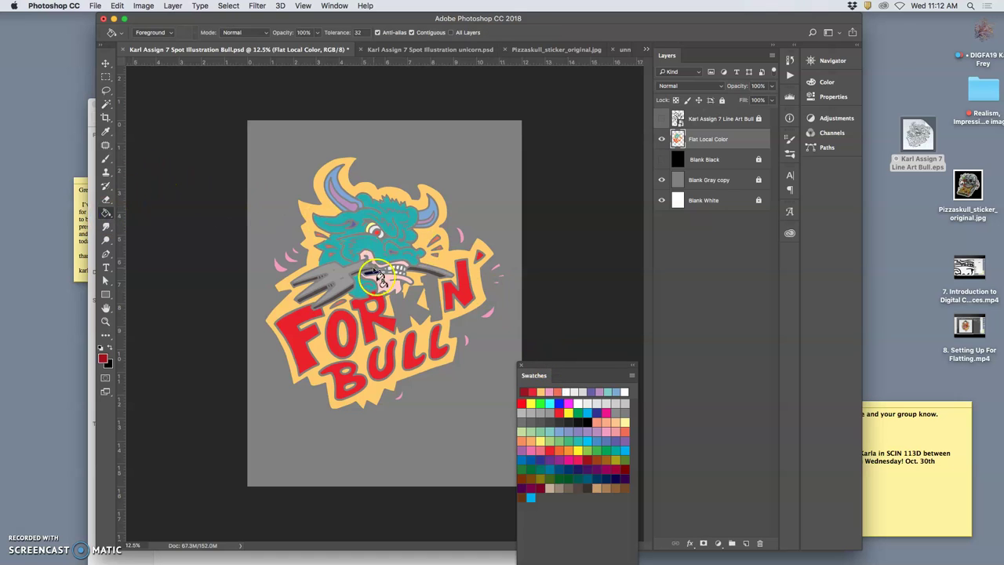
{"action": "left_click", "coordinate": [409, 308]}
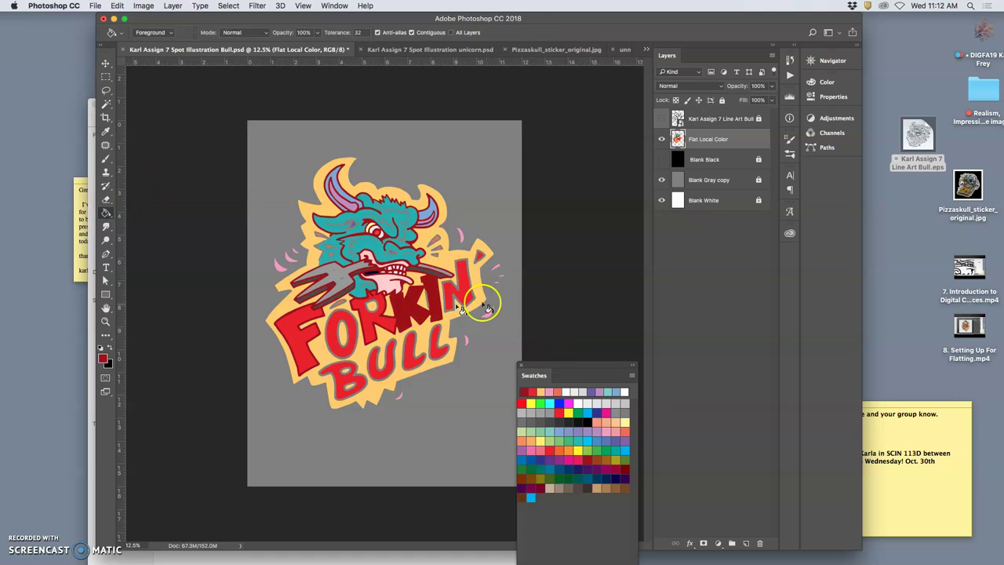
{"action": "key", "text": "super+plus"}
{"action": "key", "text": "super+plus"}
{"action": "key", "text": "super+plus"}
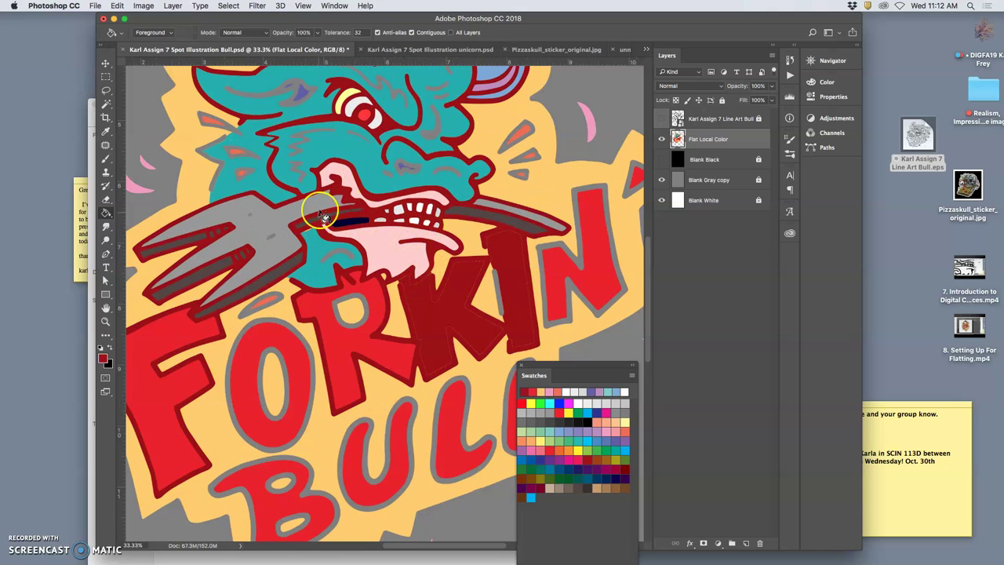
Step: On the line art layer, Magic Wand-select all the black line-art outlines
{"action": "left_click", "coordinate": [662, 118]}
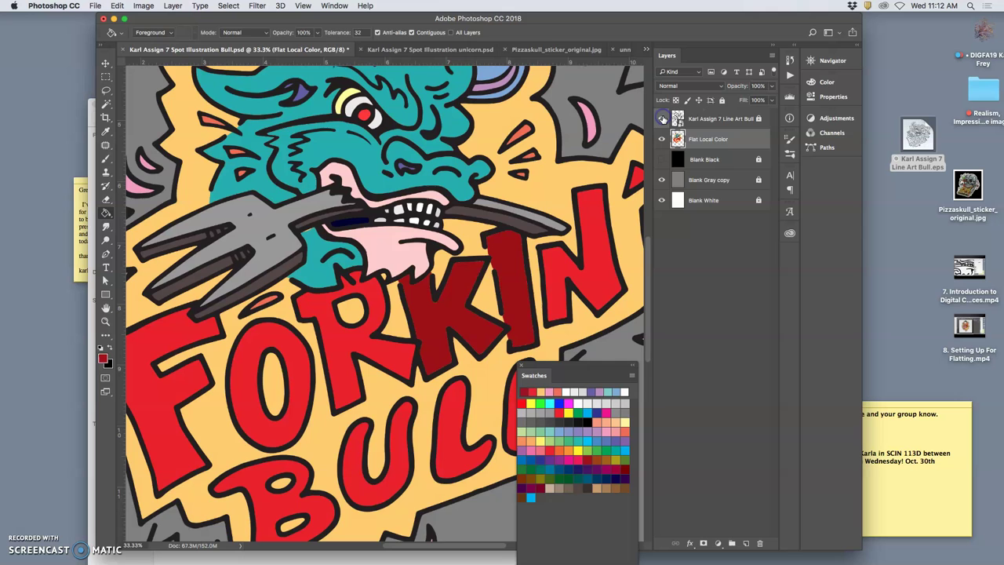
{"action": "left_click", "coordinate": [661, 119]}
{"action": "left_click", "coordinate": [730, 118]}
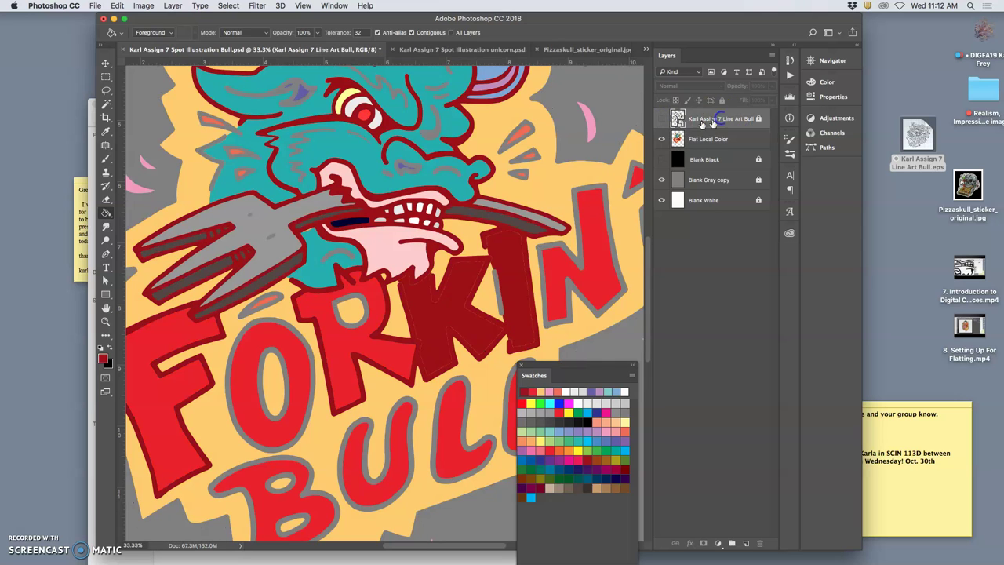
{"action": "left_click", "coordinate": [662, 118]}
{"action": "left_click", "coordinate": [105, 104]}
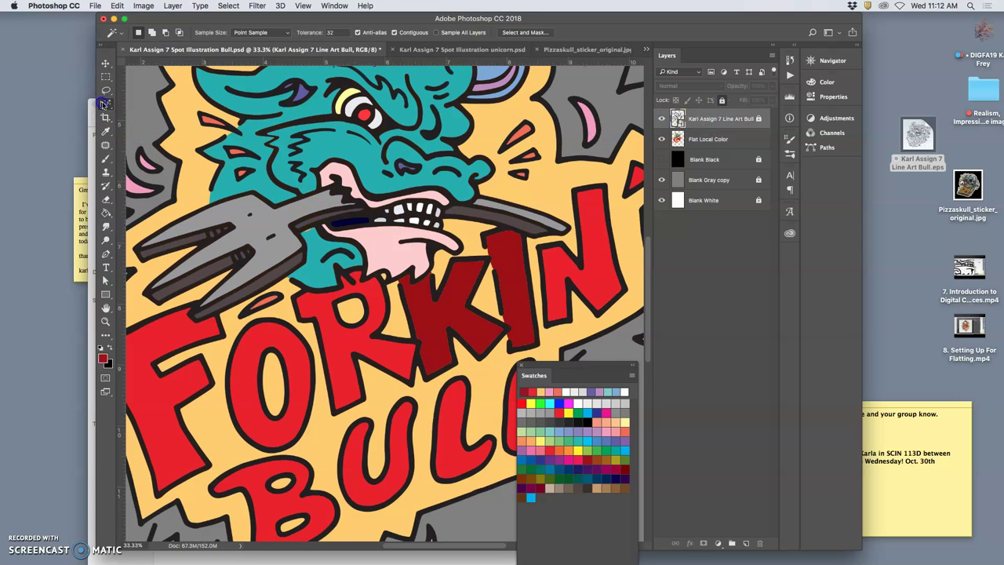
{"action": "left_click", "coordinate": [333, 161]}
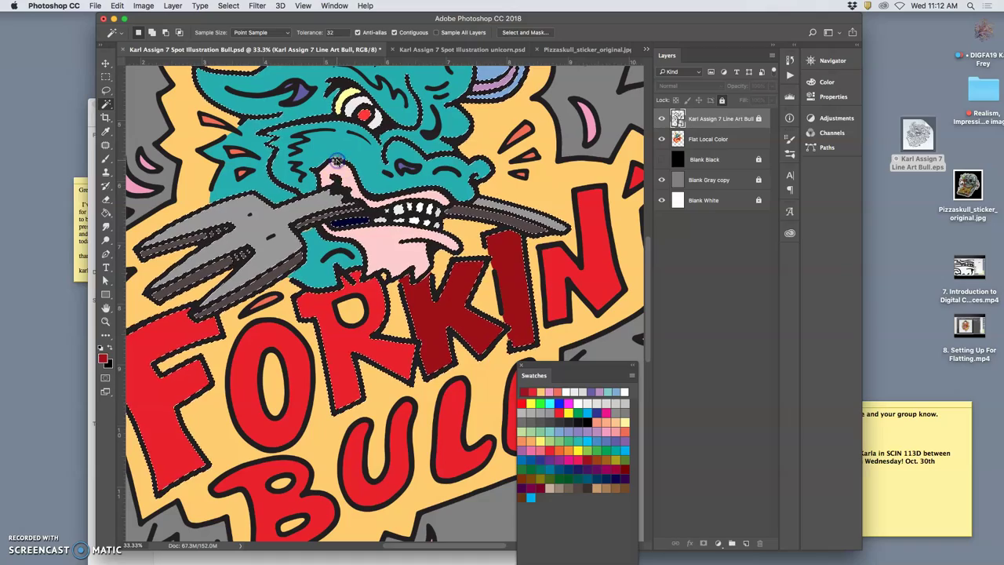
Step: Delete the flat colour under the selected outlines on Flat Local Color, then deselect
{"action": "left_click", "coordinate": [703, 140]}
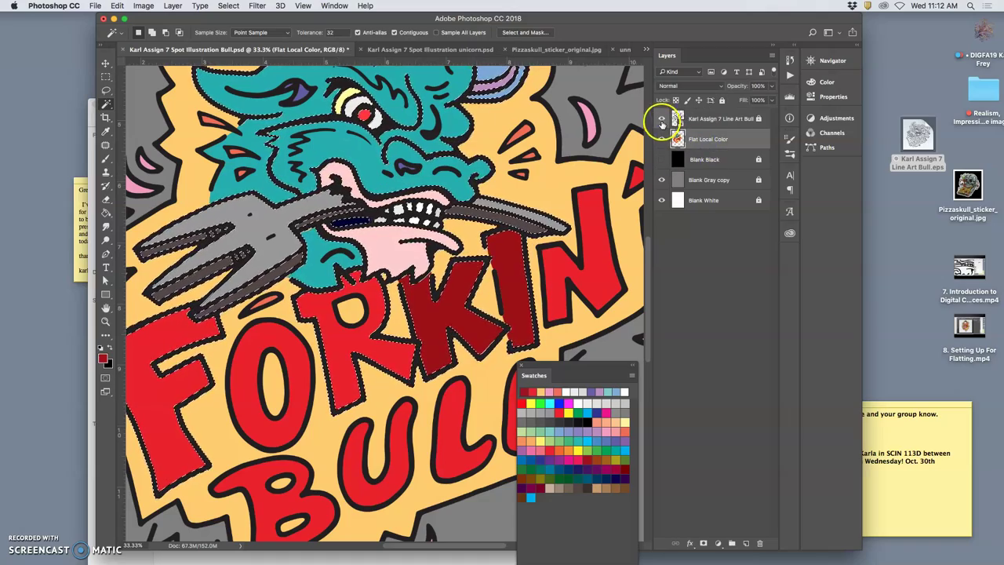
{"action": "left_click", "coordinate": [661, 119]}
{"action": "key", "text": "Delete"}
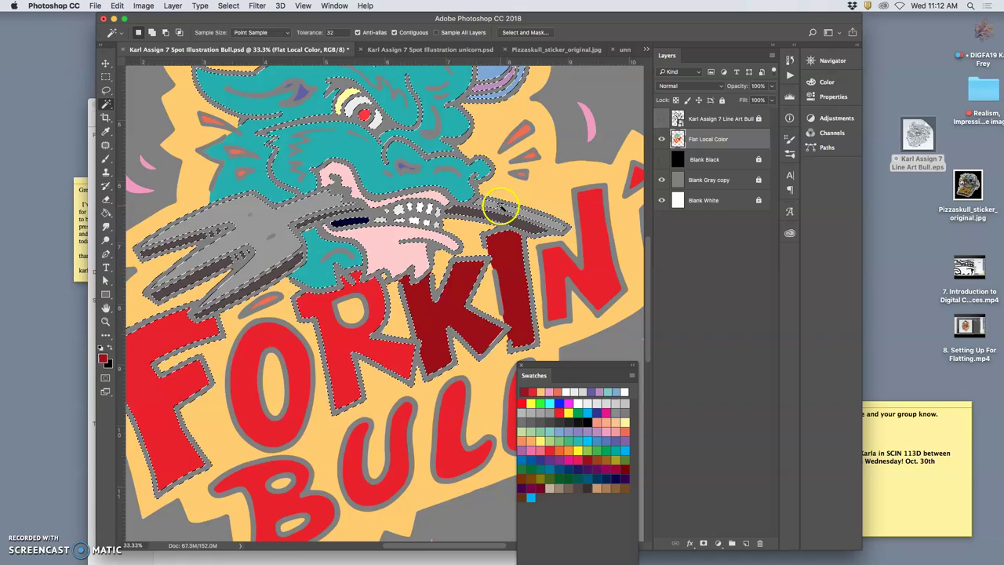
{"action": "key", "text": "super+minus"}
{"action": "key", "text": "super+minus"}
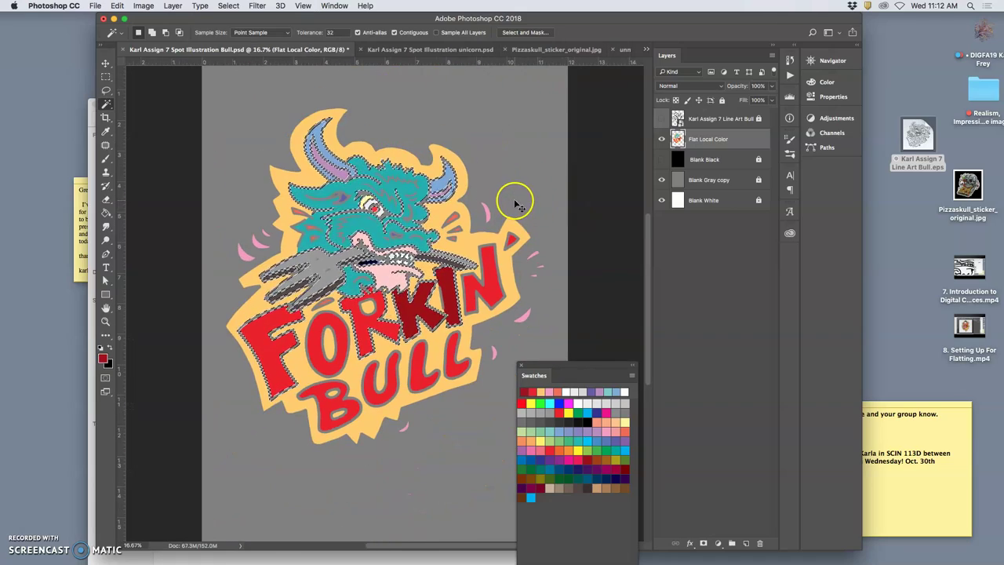
{"action": "key", "text": "super+d"}
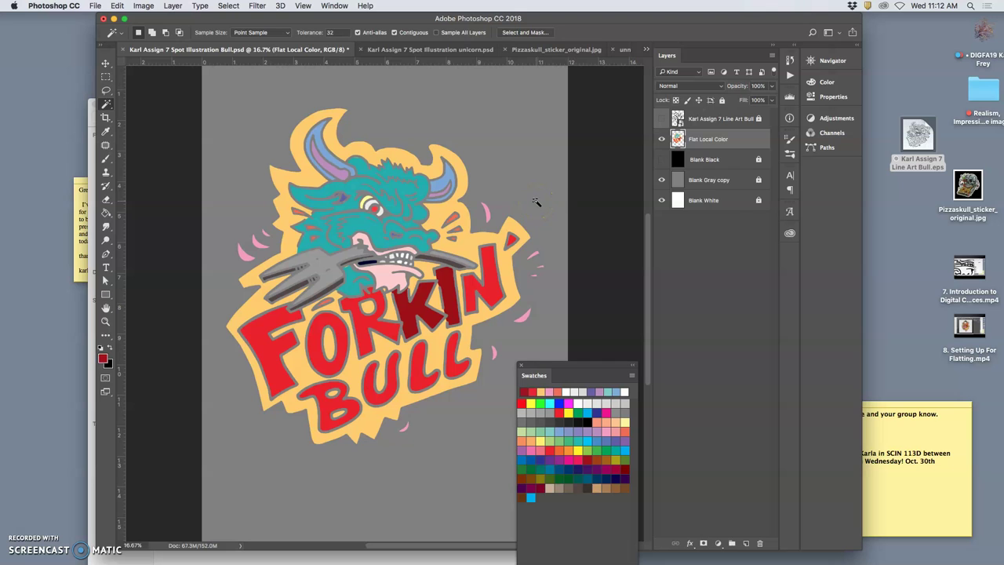
Step: With Contiguous unchecked, select the bright red lettering and Paint Bucket-fill it dark red
{"action": "left_click", "coordinate": [662, 119]}
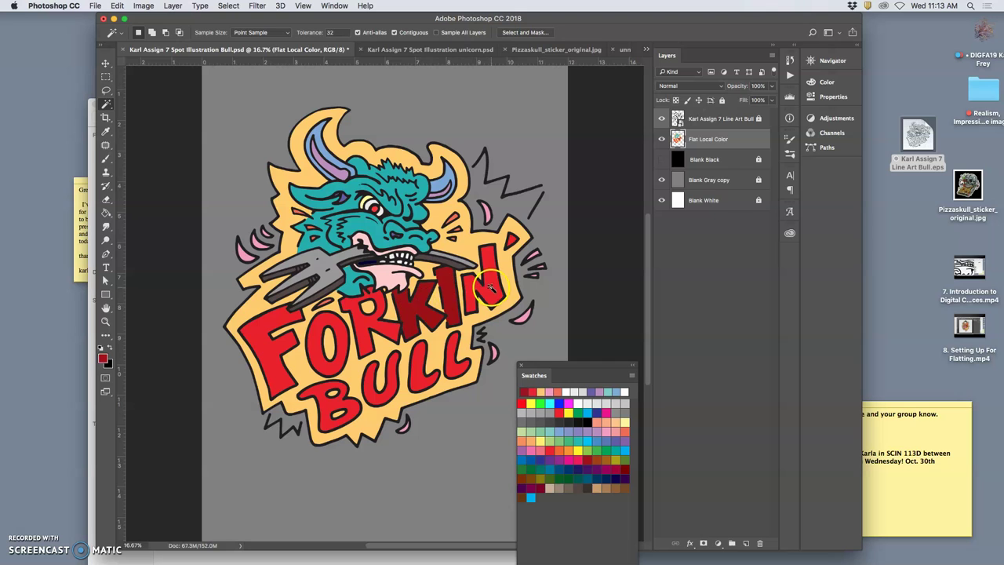
{"action": "left_click", "coordinate": [662, 119]}
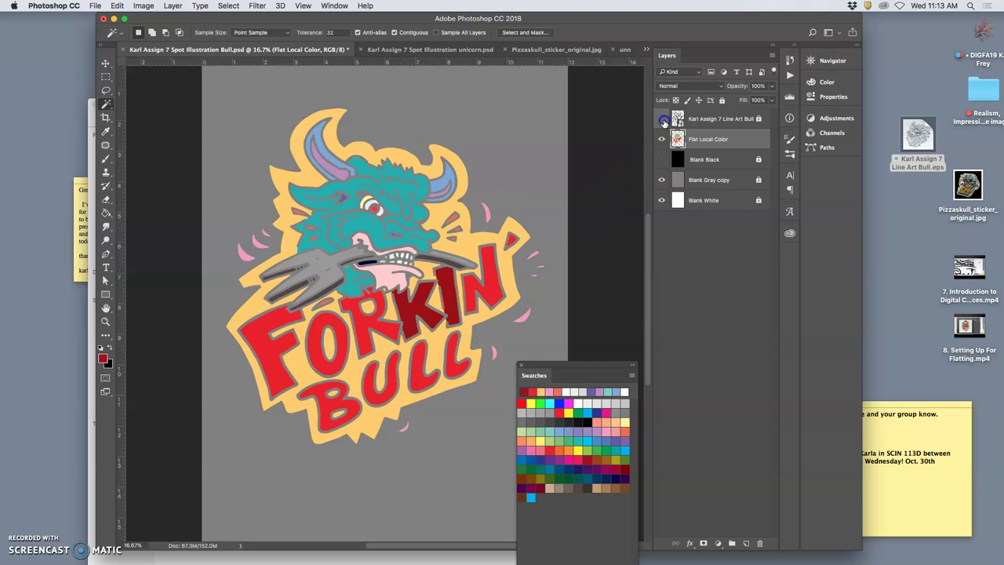
{"action": "left_click", "coordinate": [108, 106]}
{"action": "mouse_move", "coordinate": [108, 107]}
{"action": "left_mouse_down"}
{"action": "mouse_move", "coordinate": [135, 105]}
{"action": "mouse_move", "coordinate": [108, 107]}
{"action": "left_mouse_up"}
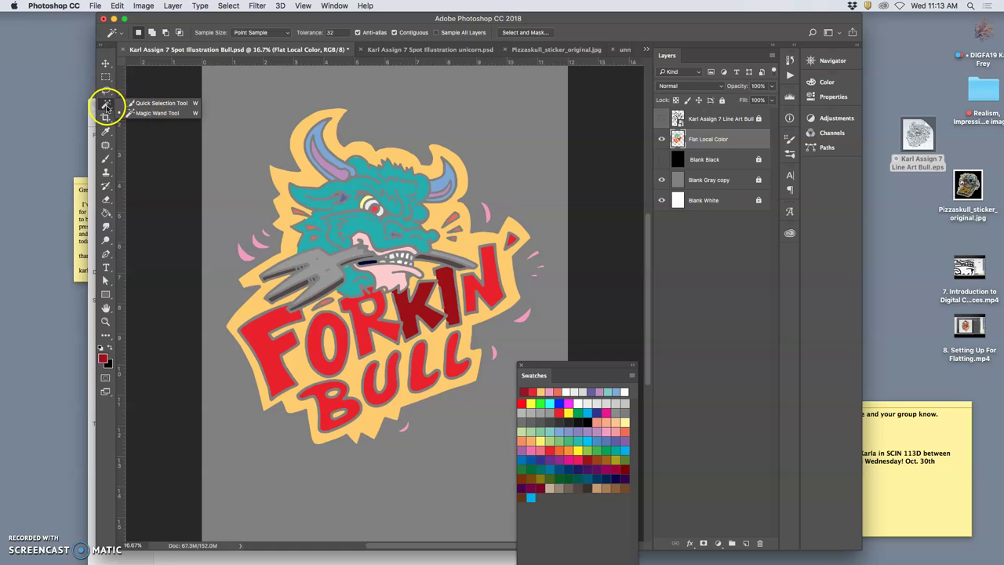
{"action": "left_click", "coordinate": [396, 33]}
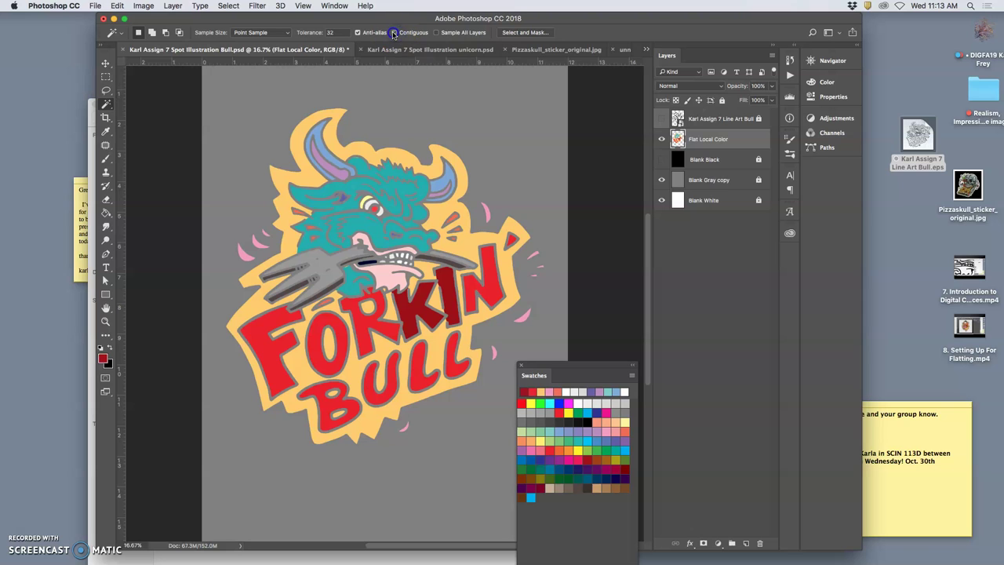
{"action": "left_click", "coordinate": [495, 268]}
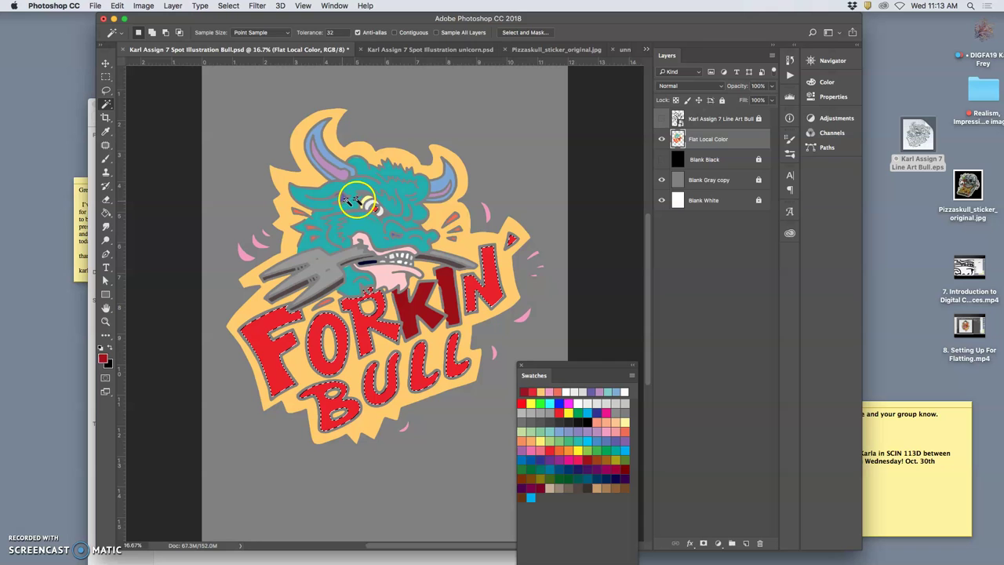
{"action": "left_click", "coordinate": [465, 310]}
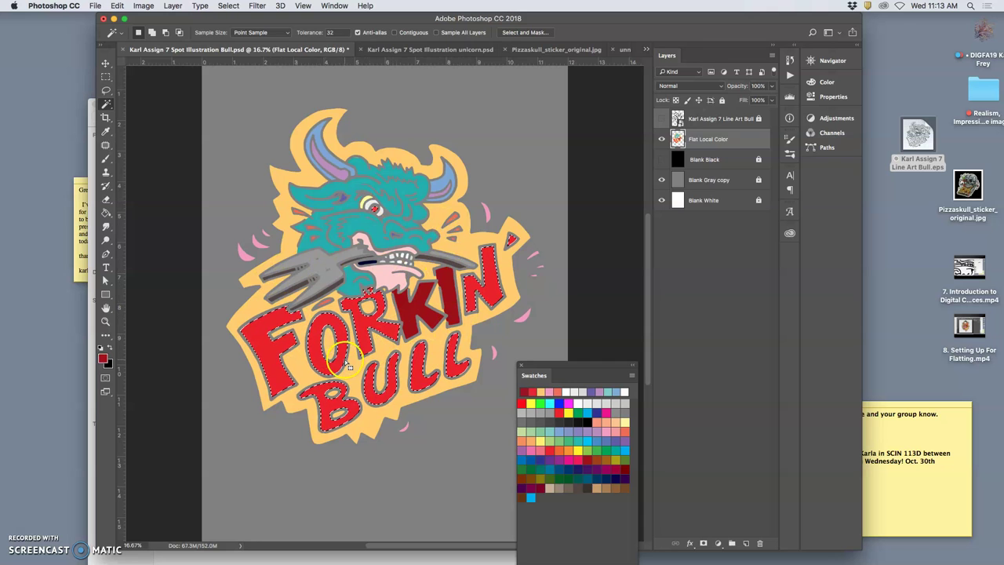
{"action": "left_click", "coordinate": [107, 213]}
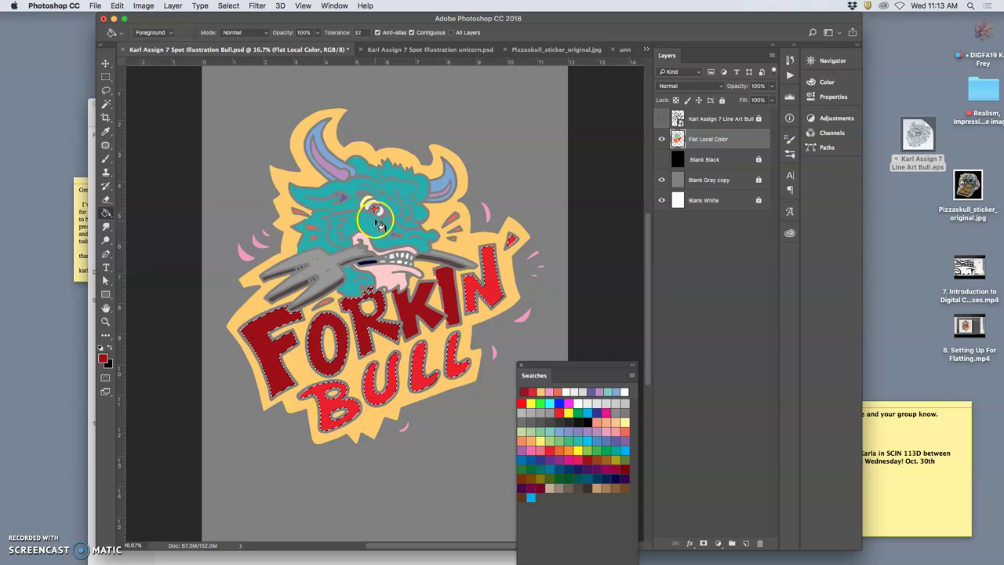
{"action": "left_click", "coordinate": [495, 278]}
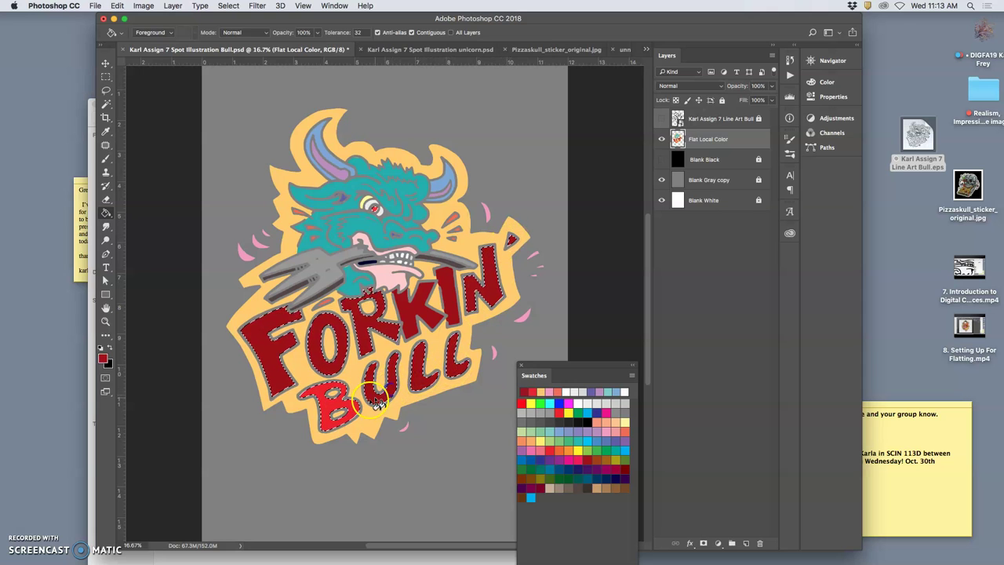
{"action": "key", "text": "super+d"}
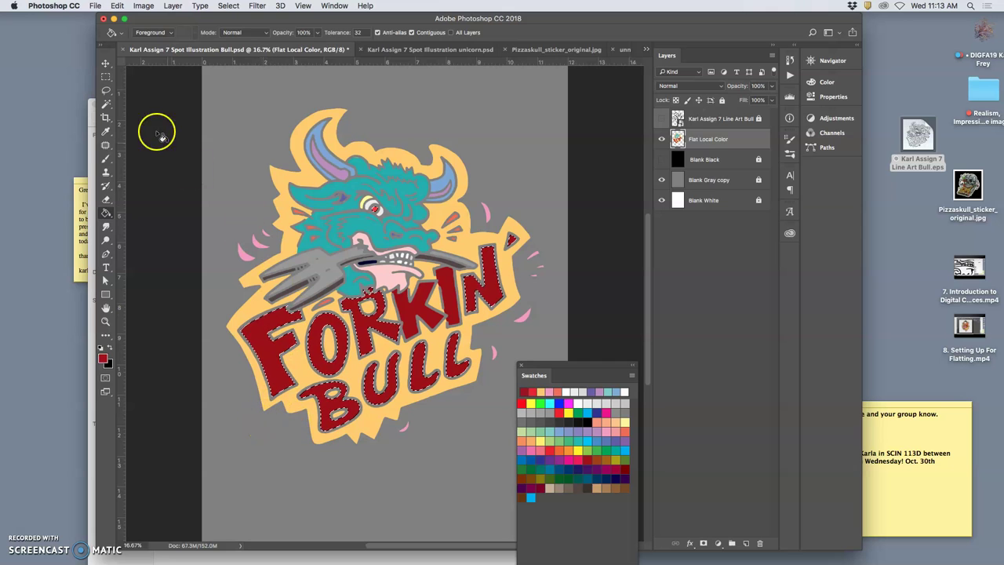
{"action": "left_click", "coordinate": [106, 90]}
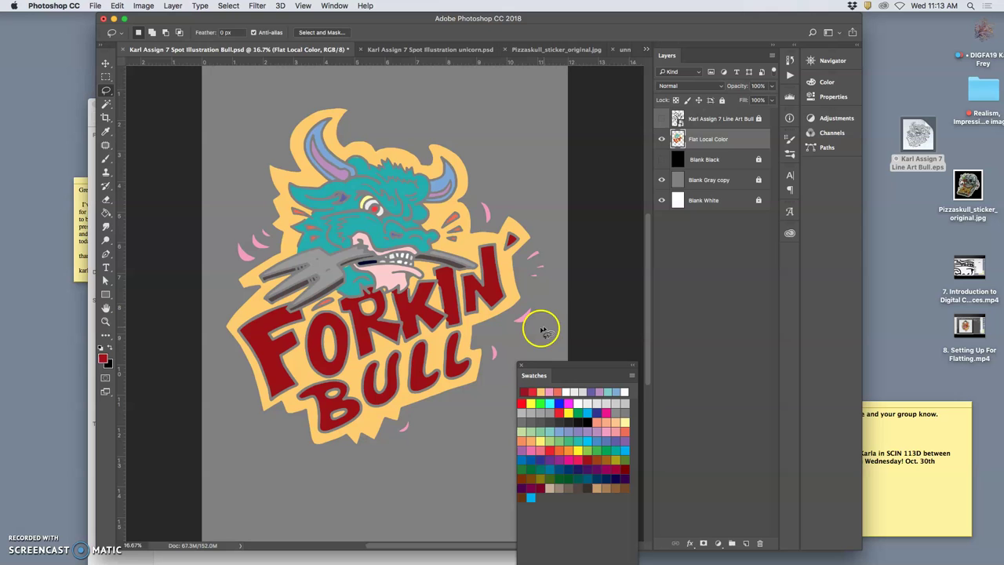
{"action": "left_click", "coordinate": [661, 160]}
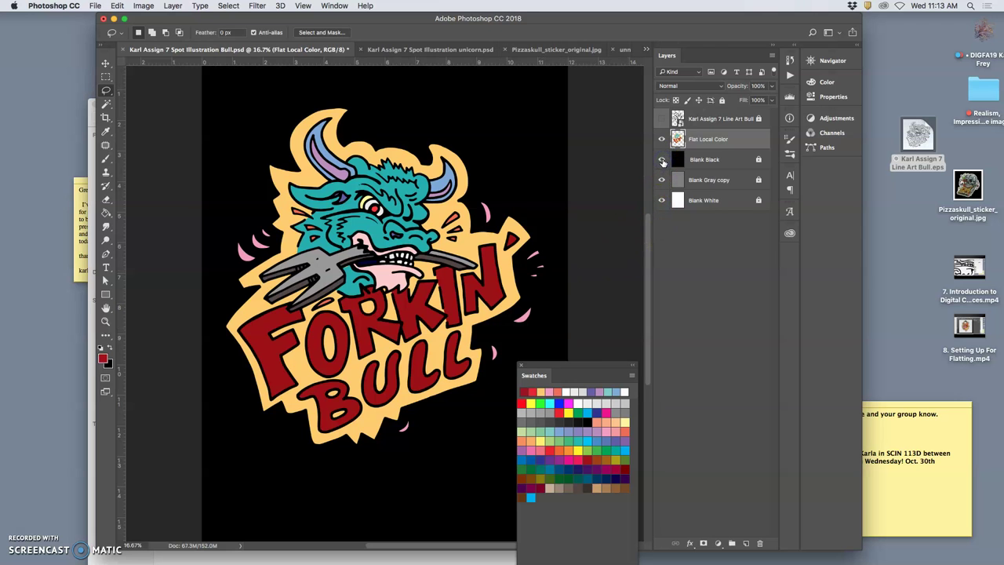
{"action": "left_click", "coordinate": [661, 160]}
{"action": "left_click", "coordinate": [662, 160]}
{"action": "left_click", "coordinate": [662, 160]}
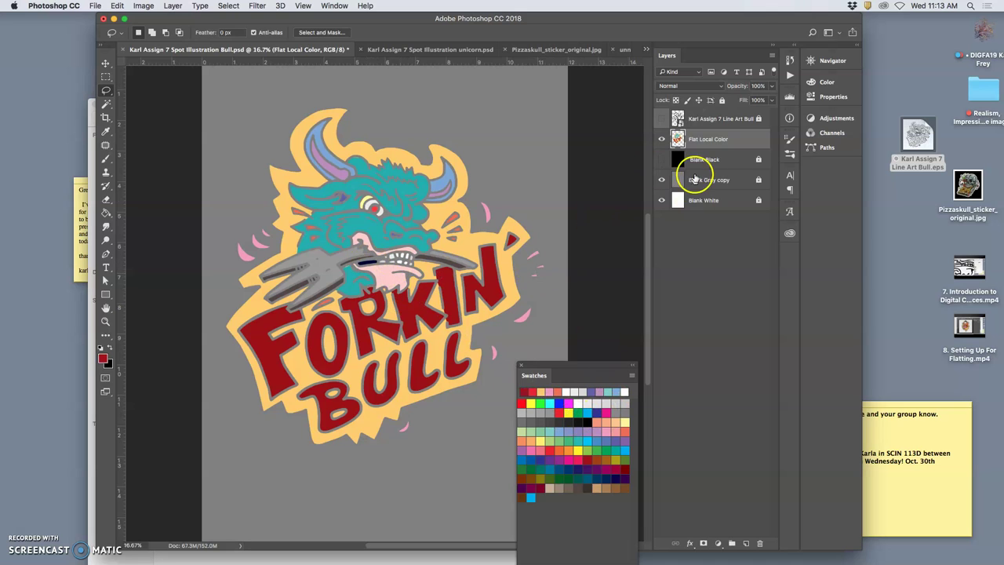
Step: Try purple and dark grey fill colours, previewing against the black backdrop and line art
{"action": "left_click", "coordinate": [107, 213]}
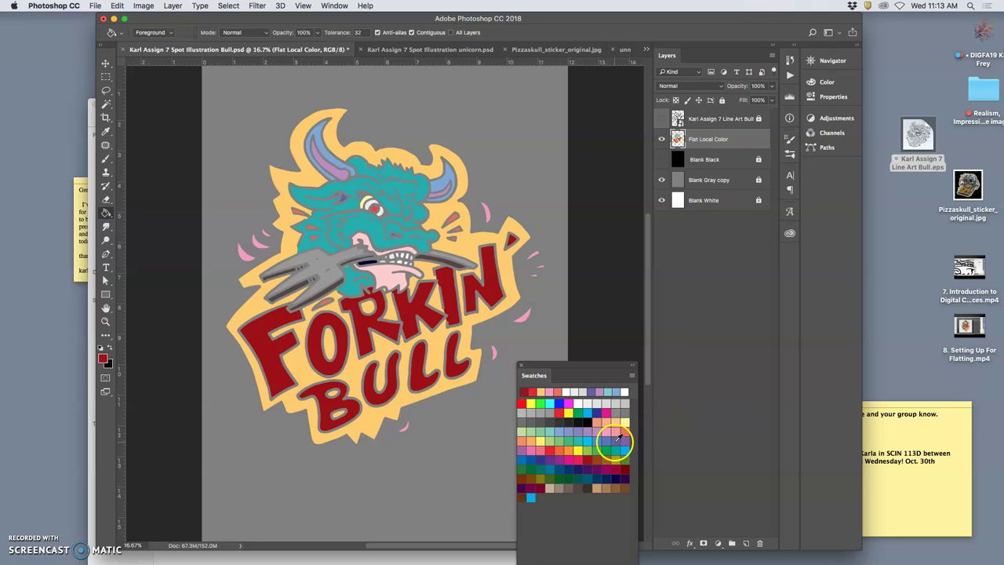
{"action": "left_click", "coordinate": [619, 438]}
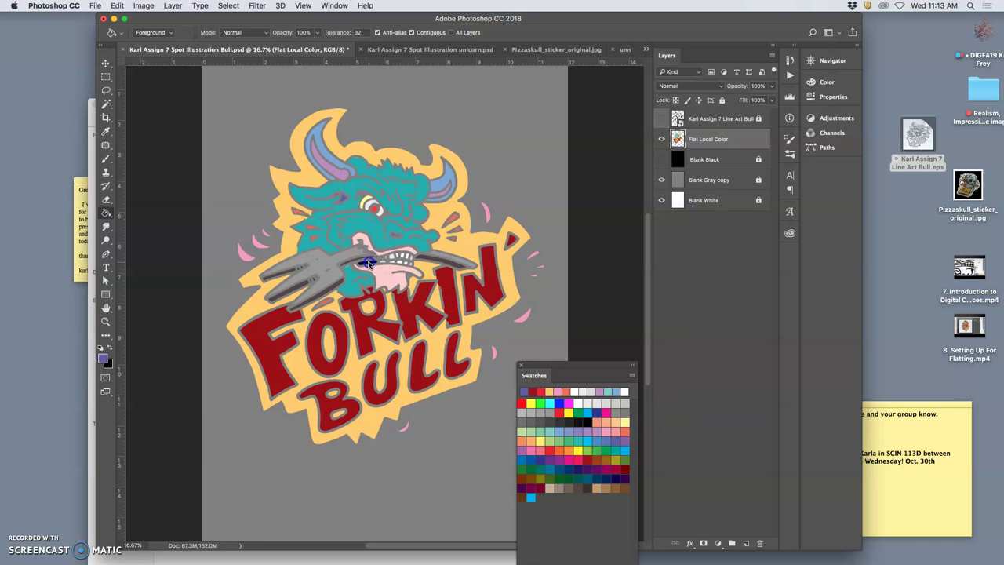
{"action": "left_click", "coordinate": [662, 160]}
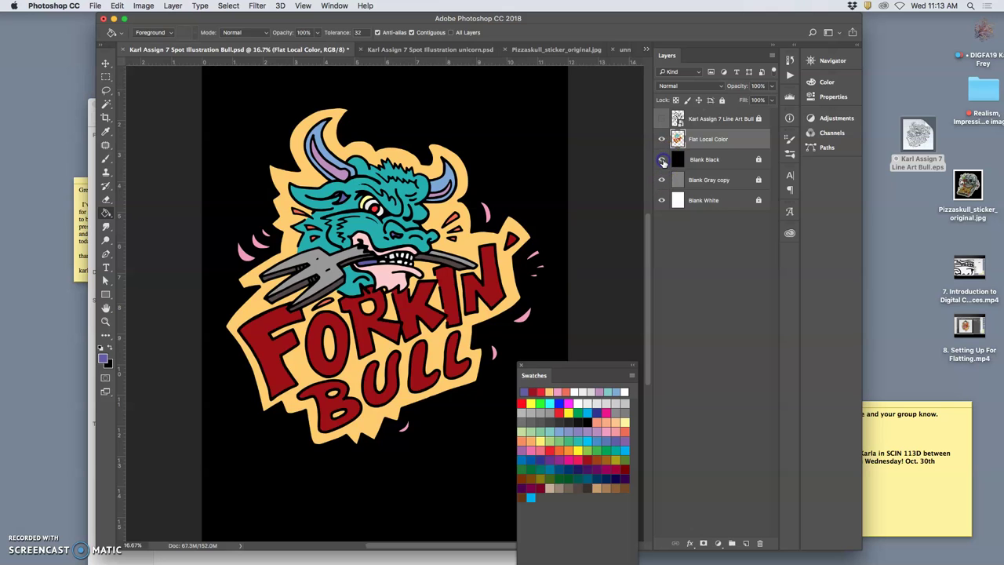
{"action": "left_click", "coordinate": [662, 160]}
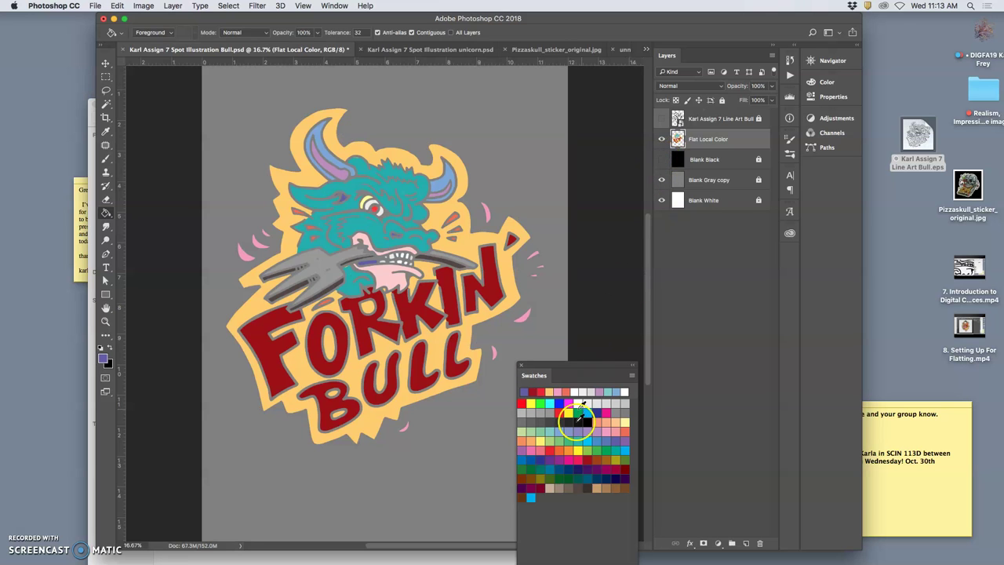
{"action": "left_click", "coordinate": [589, 484]}
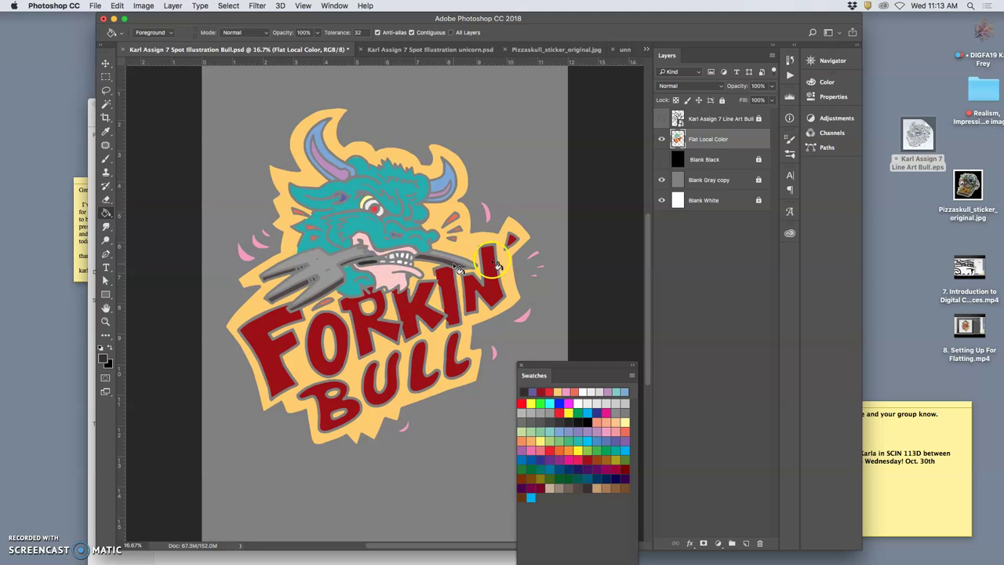
{"action": "left_click", "coordinate": [662, 119]}
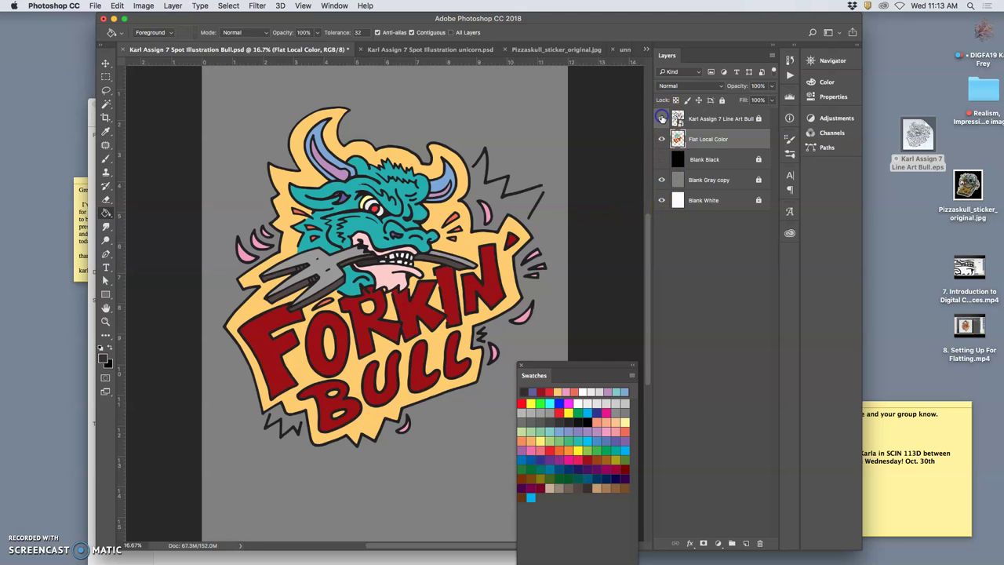
{"action": "left_click", "coordinate": [662, 118]}
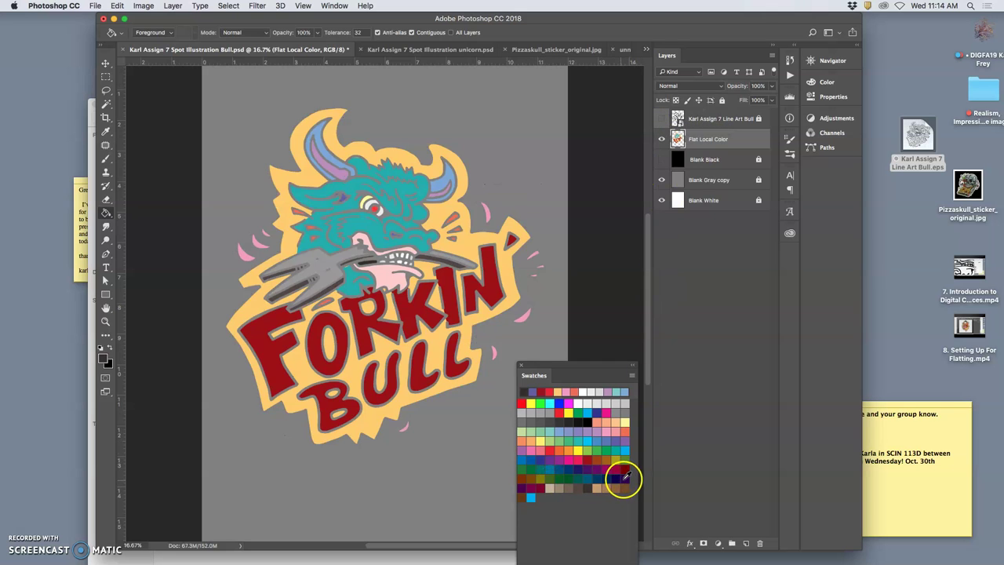
Step: Fill the gap in the bull's mouth dark purple and turn the line art back on
{"action": "left_click", "coordinate": [530, 487]}
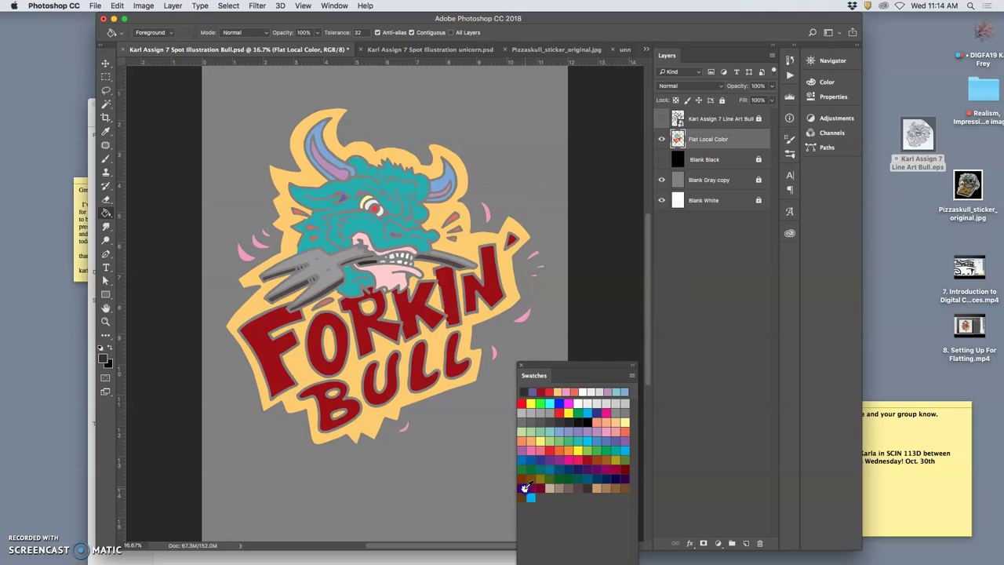
{"action": "left_click", "coordinate": [369, 267]}
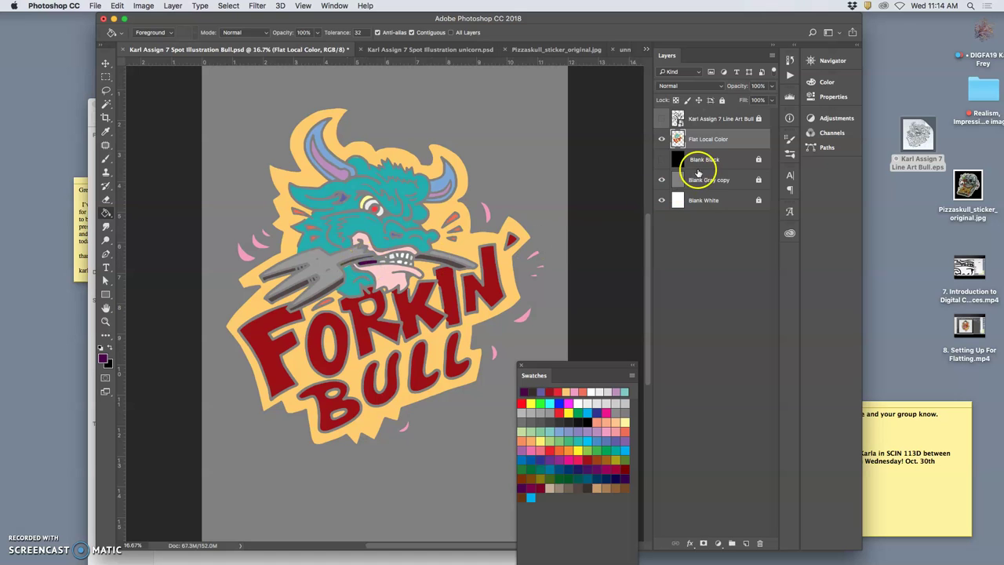
{"action": "left_click", "coordinate": [661, 119]}
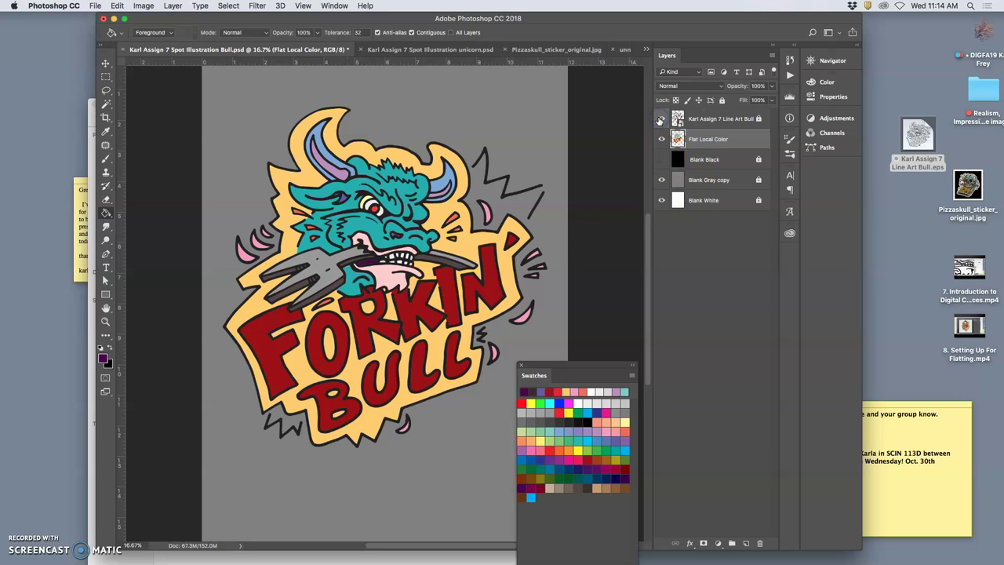
{"action": "left_click", "coordinate": [660, 118]}
{"action": "left_click", "coordinate": [660, 119]}
Step: On the line art layer, lasso around the grey spiky burst beside the bull's head
{"action": "left_click", "coordinate": [709, 119]}
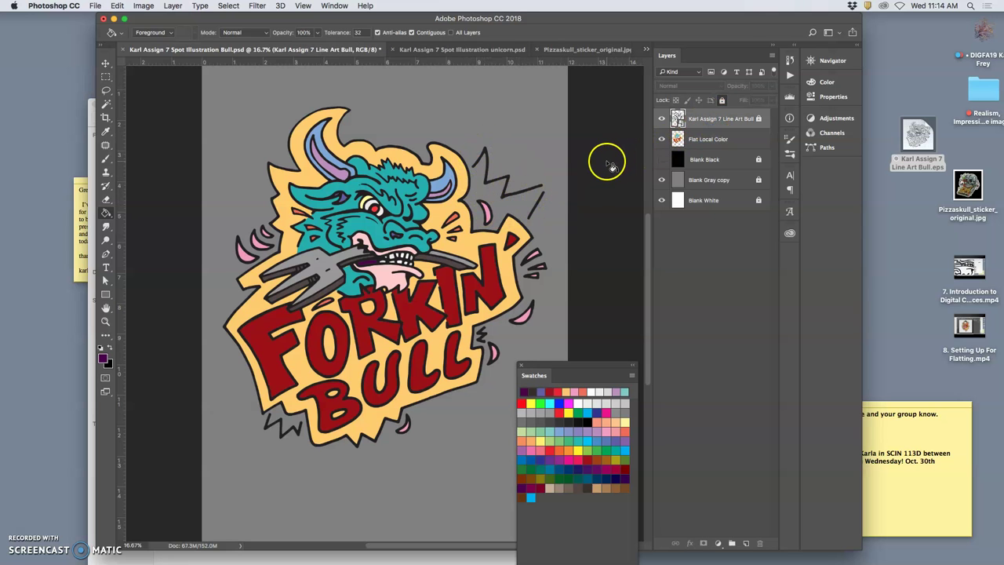
{"action": "scroll", "coordinate": [612, 164], "scroll_direction": "up", "scroll_amount": 2}
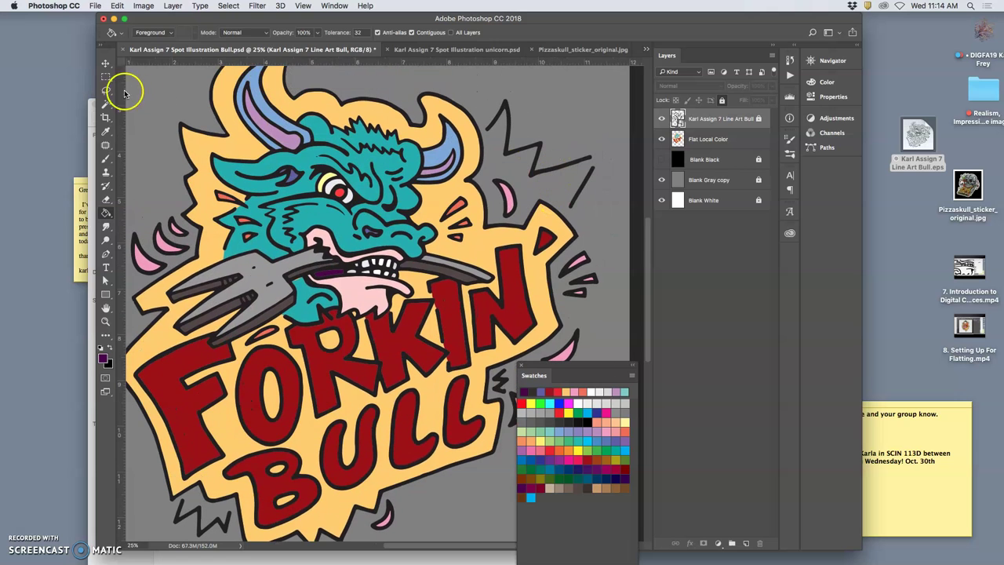
{"action": "left_click", "coordinate": [106, 90]}
{"action": "scroll", "coordinate": [284, 120], "scroll_direction": "up", "scroll_amount": 1}
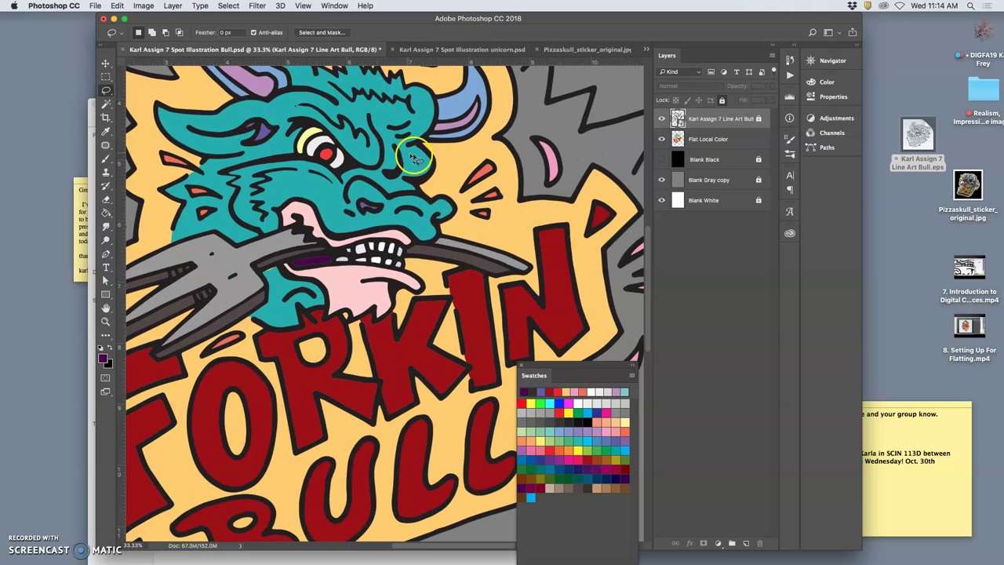
{"action": "scroll", "coordinate": [426, 162], "scroll_direction": "right", "scroll_amount": 3}
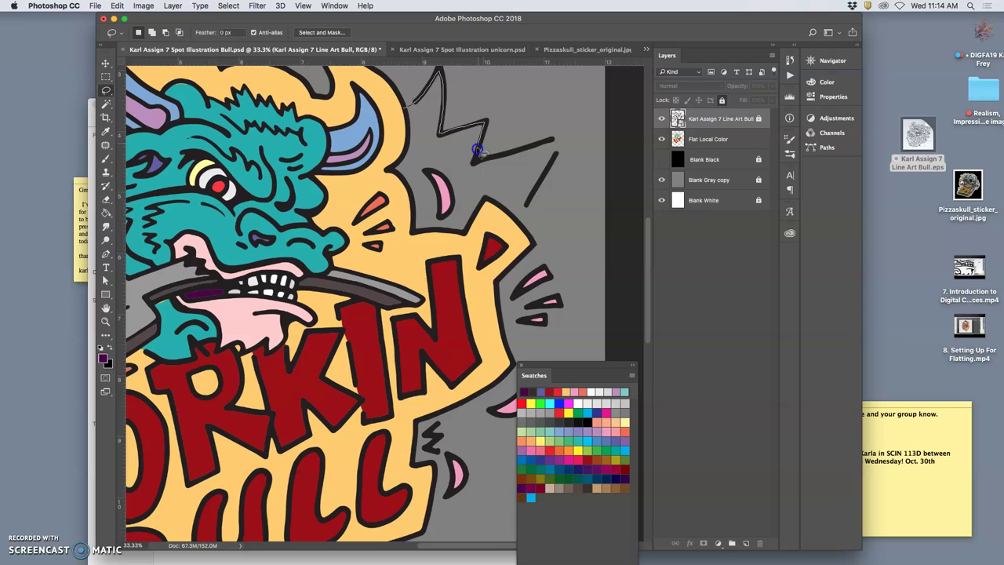
{"action": "mouse_move", "coordinate": [484, 160]}
{"action": "left_mouse_down"}
{"action": "mouse_move", "coordinate": [537, 146]}
{"action": "mouse_move", "coordinate": [549, 166]}
{"action": "mouse_move", "coordinate": [529, 201]}
{"action": "left_mouse_up"}
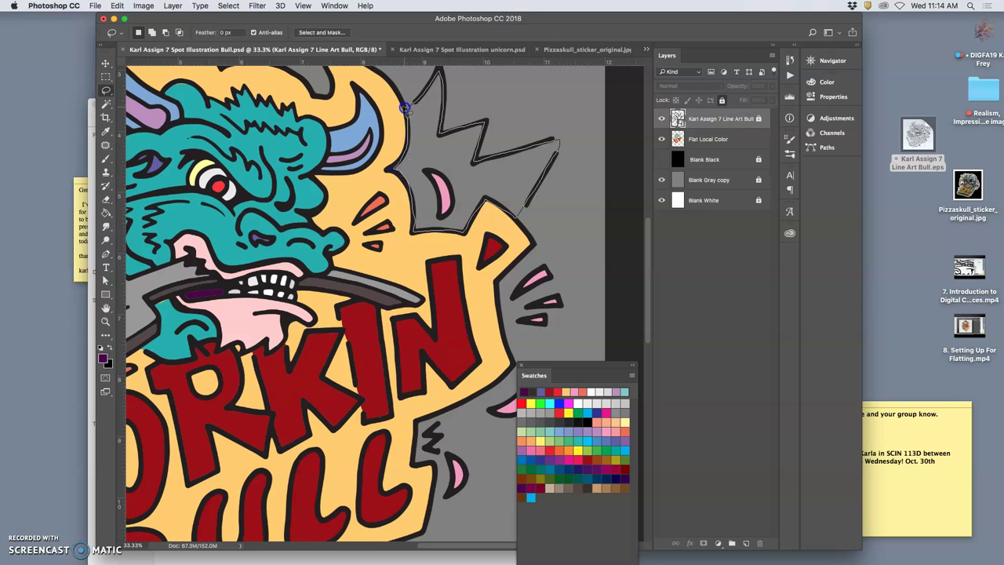
{"action": "left_click_drag", "start_coordinate": [405, 109], "coordinate": [405, 110]}
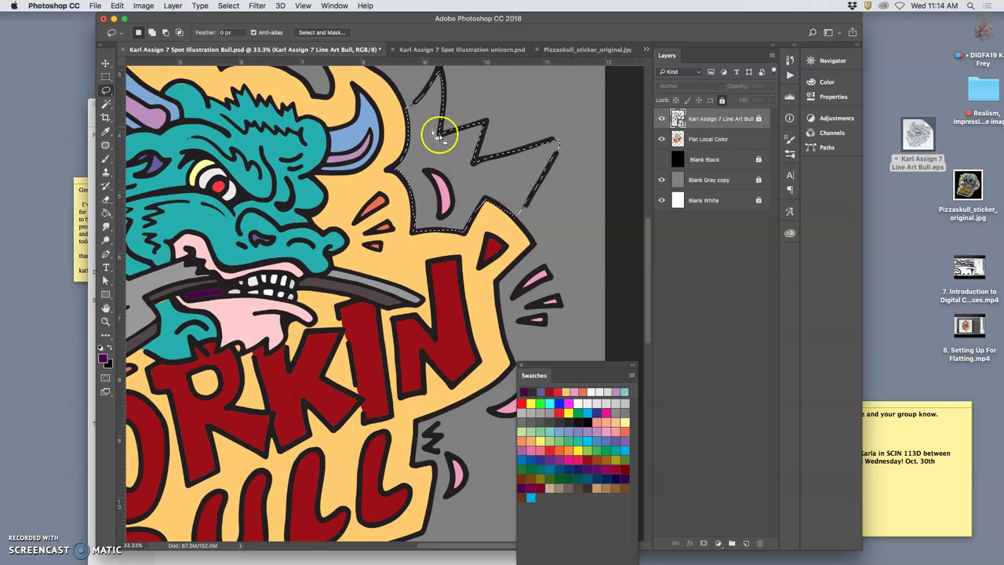
Step: Add the upper and lower zigzag bursts to the selection, then return to New Selection mode
{"action": "left_click", "coordinate": [399, 162], "text": "shift"}
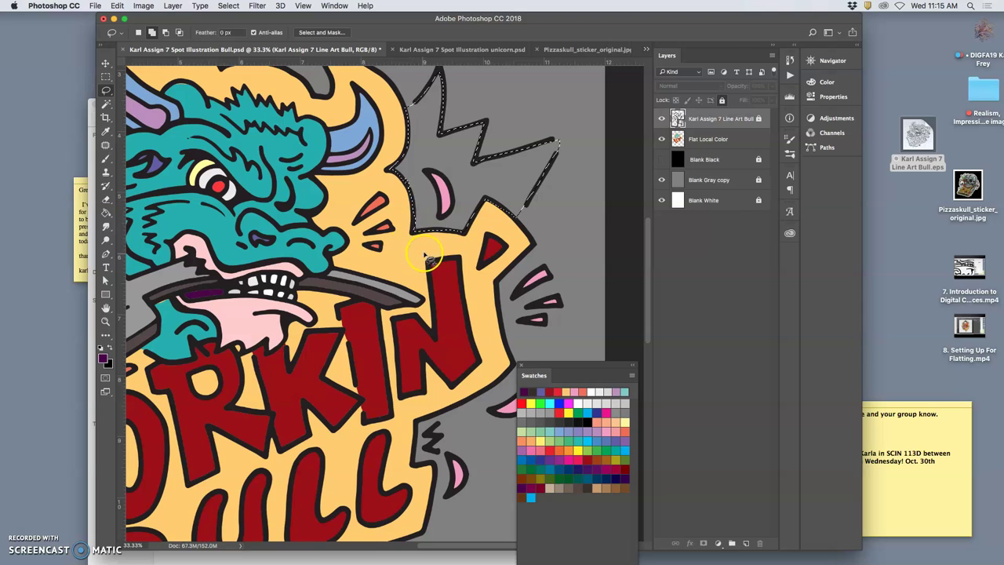
{"action": "left_click", "coordinate": [414, 180]}
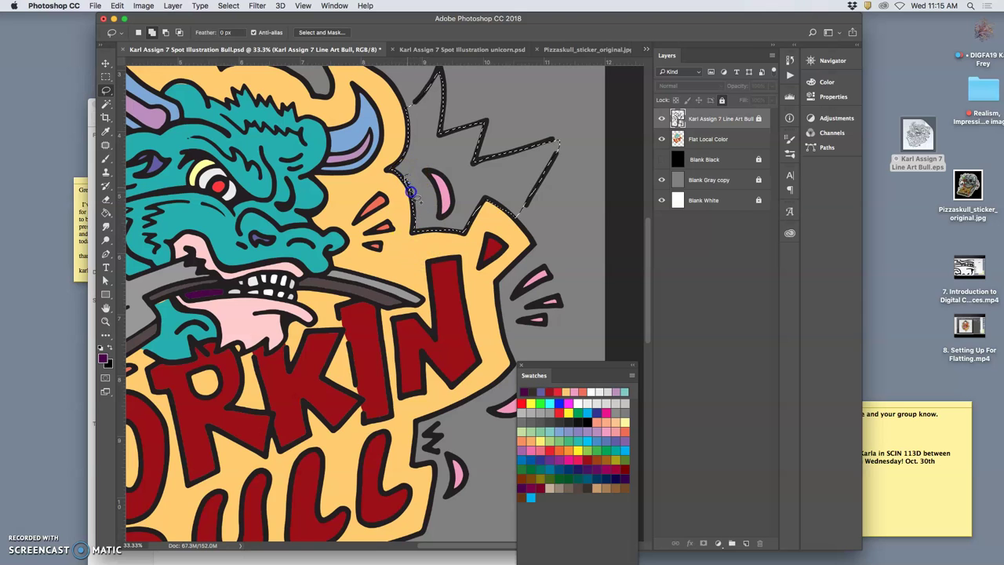
{"action": "mouse_move", "coordinate": [422, 193]}
{"action": "left_mouse_down"}
{"action": "mouse_move", "coordinate": [441, 218]}
{"action": "mouse_move", "coordinate": [478, 202]}
{"action": "mouse_move", "coordinate": [538, 209]}
{"action": "mouse_move", "coordinate": [529, 209]}
{"action": "left_mouse_up"}
{"action": "mouse_move", "coordinate": [440, 422]}
{"action": "left_mouse_down"}
{"action": "mouse_move", "coordinate": [418, 425]}
{"action": "mouse_move", "coordinate": [427, 417]}
{"action": "left_mouse_up"}
{"action": "mouse_move", "coordinate": [433, 456]}
{"action": "left_mouse_down"}
{"action": "mouse_move", "coordinate": [422, 461]}
{"action": "mouse_move", "coordinate": [419, 448]}
{"action": "mouse_move", "coordinate": [401, 459]}
{"action": "left_mouse_up"}
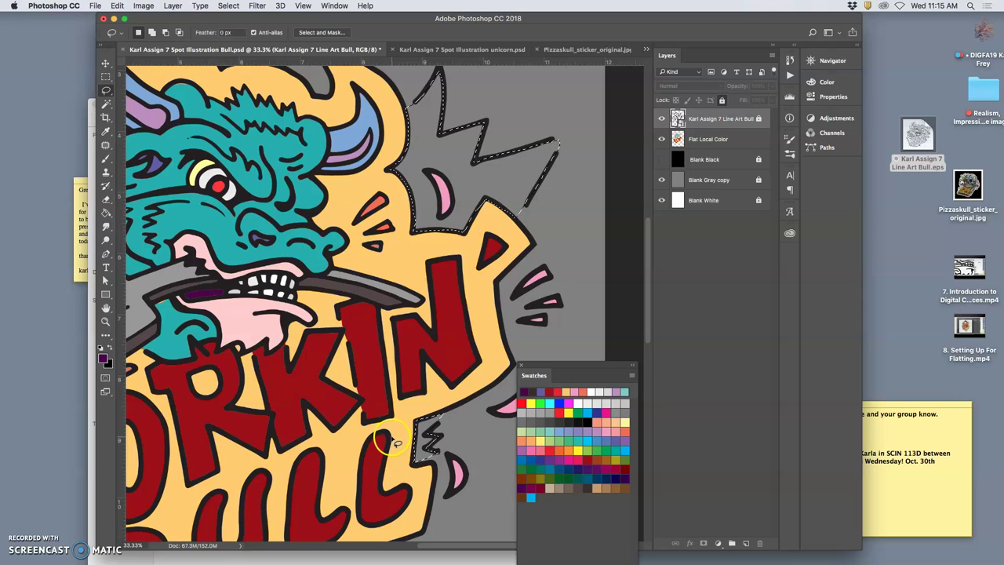
{"action": "left_click", "coordinate": [437, 426]}
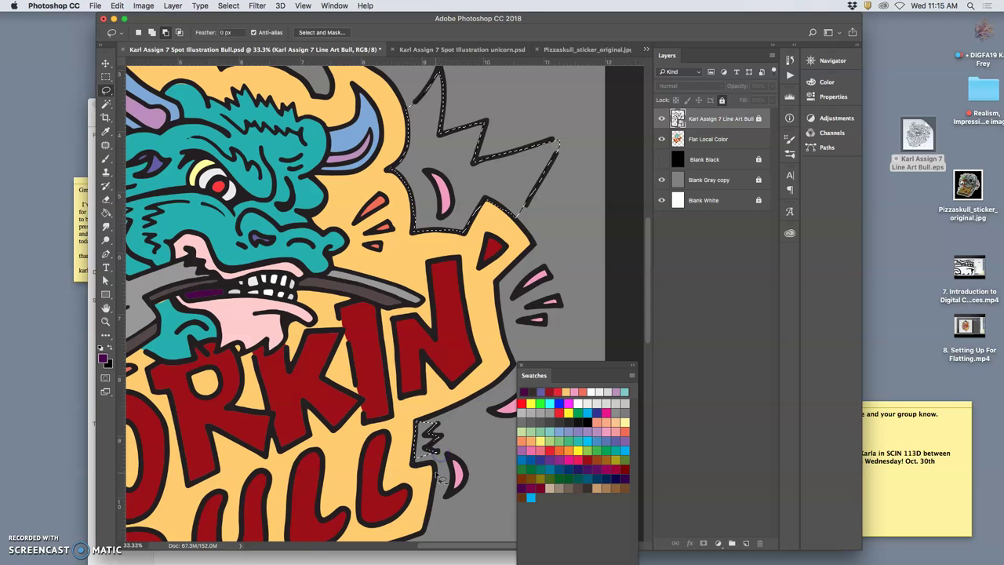
{"action": "left_click", "coordinate": [436, 461]}
Step: Choose pale yellow and the Paint Bucket to paint on the Flat Local Color layer
{"action": "left_click_drag", "start_coordinate": [396, 442], "coordinate": [484, 304]}
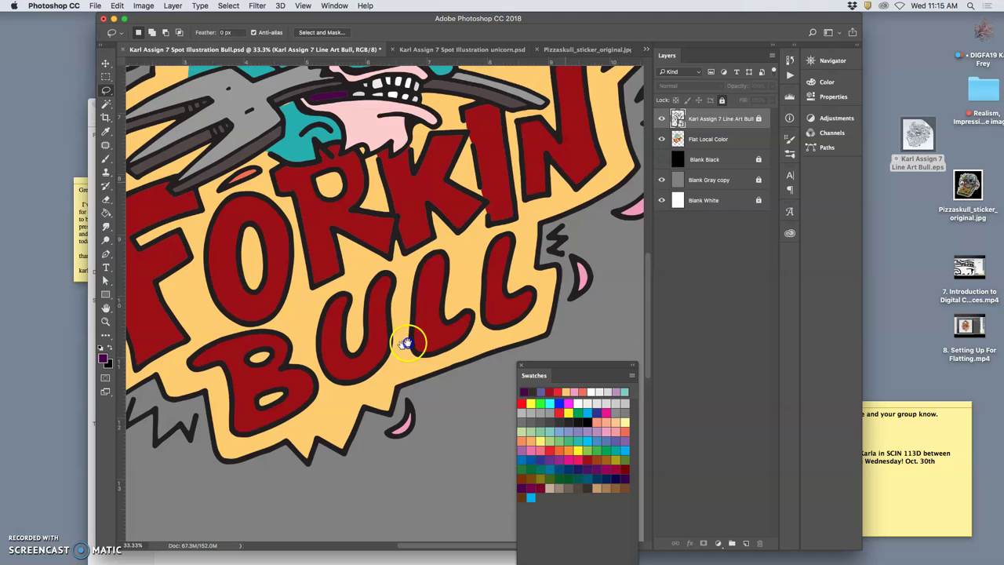
{"action": "scroll", "coordinate": [406, 344], "scroll_direction": "left", "scroll_amount": 6}
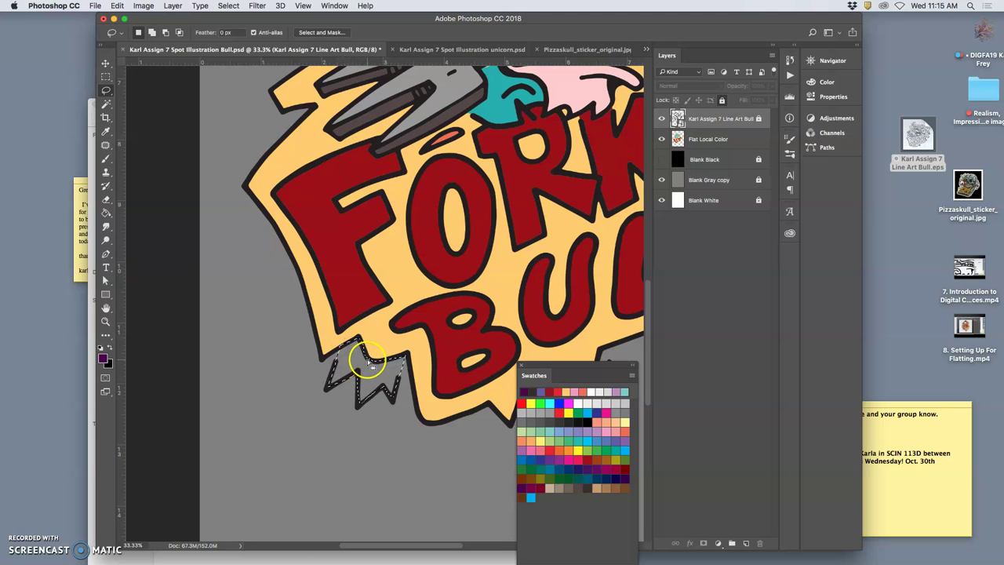
{"action": "scroll", "coordinate": [367, 360], "scroll_direction": "down", "scroll_amount": 5}
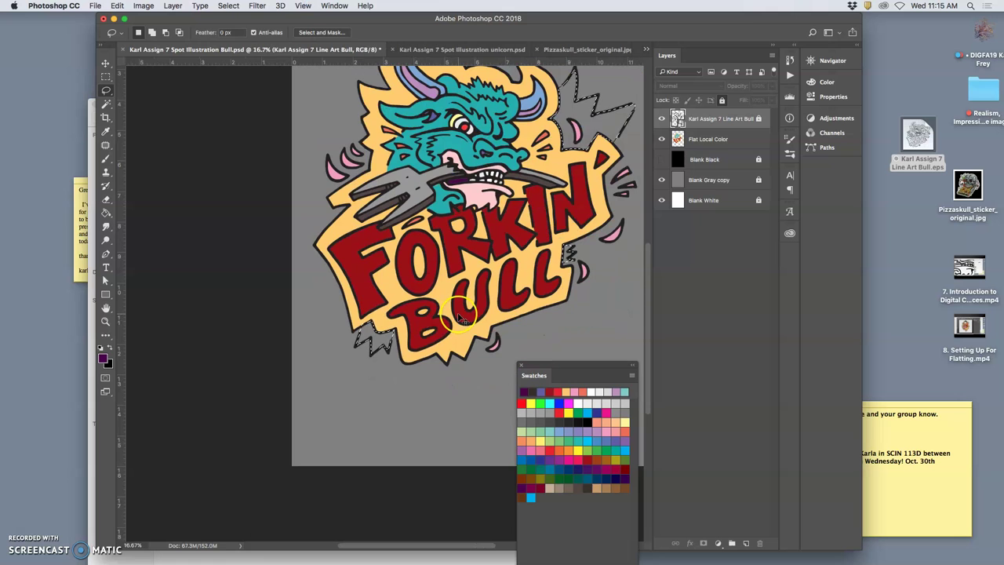
{"action": "scroll", "coordinate": [510, 298], "scroll_direction": "down", "scroll_amount": 1}
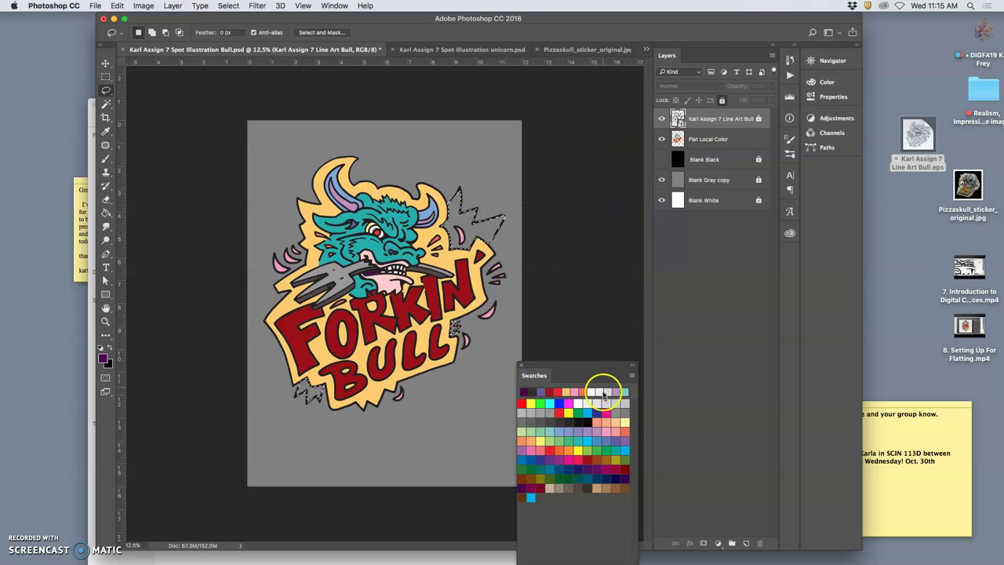
{"action": "left_click", "coordinate": [625, 422]}
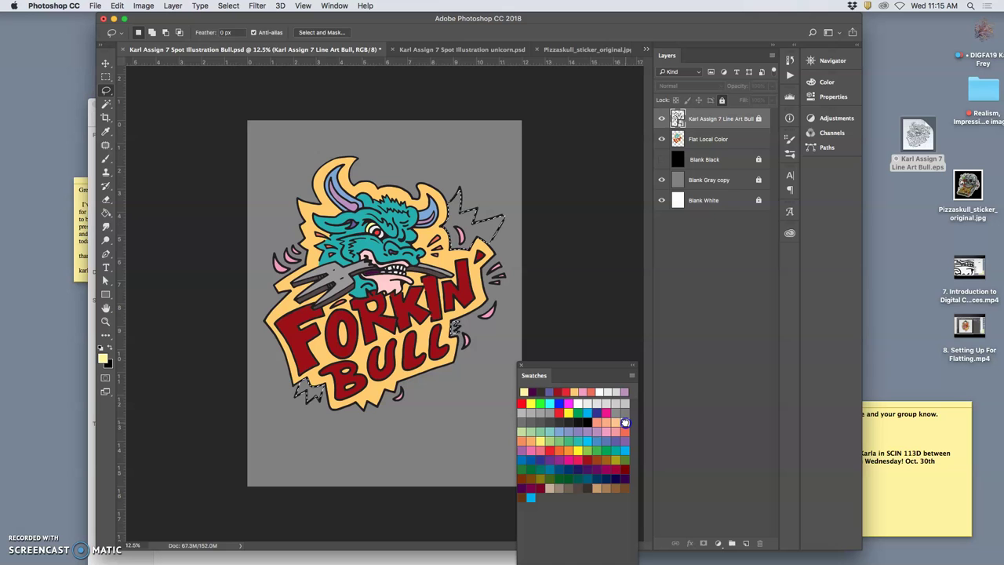
{"action": "left_click", "coordinate": [106, 212]}
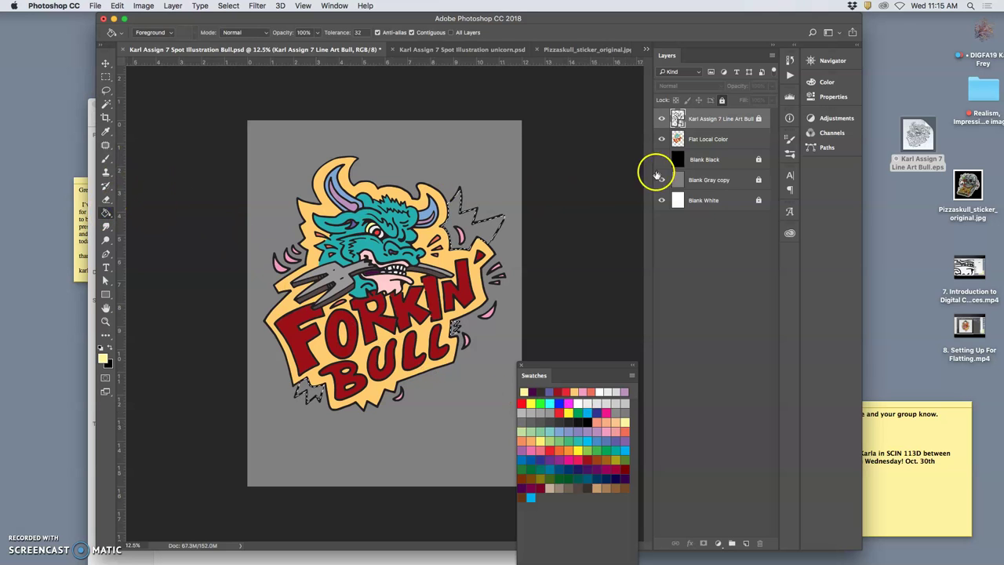
{"action": "left_click", "coordinate": [706, 140]}
Step: Fill the top-right and lower-left zigzag bursts yellow, then check them with the line art hidden and shown
{"action": "left_click", "coordinate": [474, 226]}
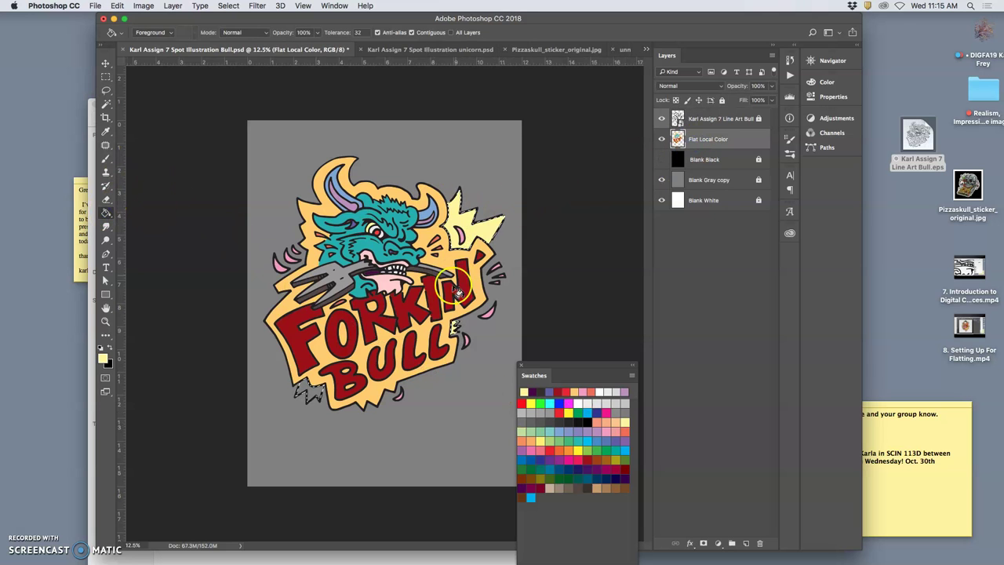
{"action": "left_click", "coordinate": [311, 392]}
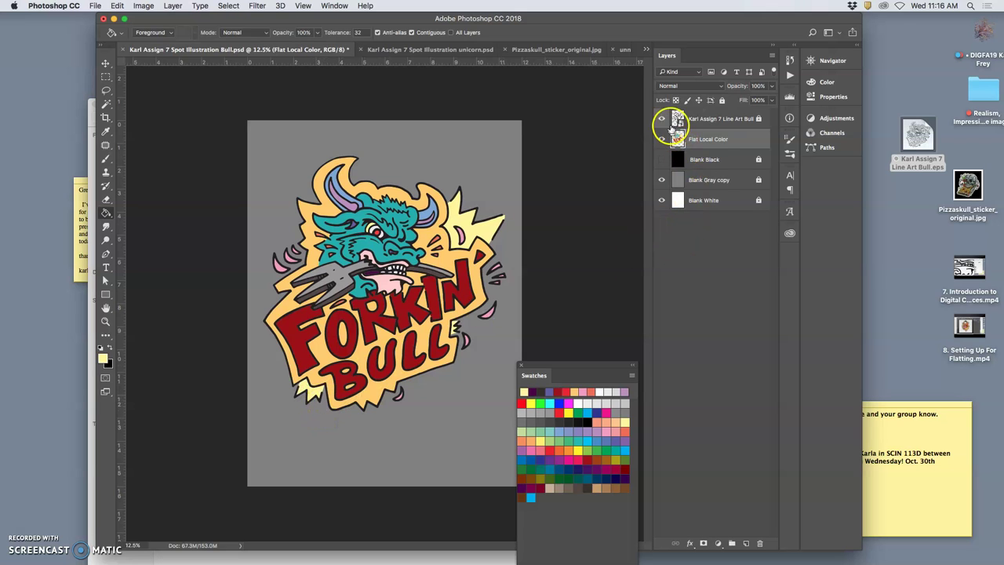
{"action": "left_click", "coordinate": [662, 118]}
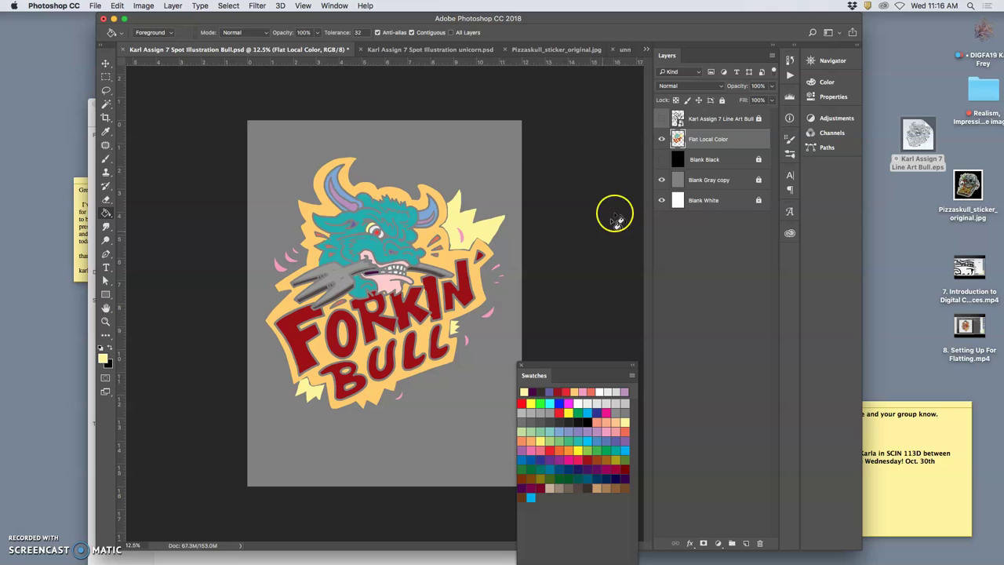
{"action": "left_click", "coordinate": [662, 118]}
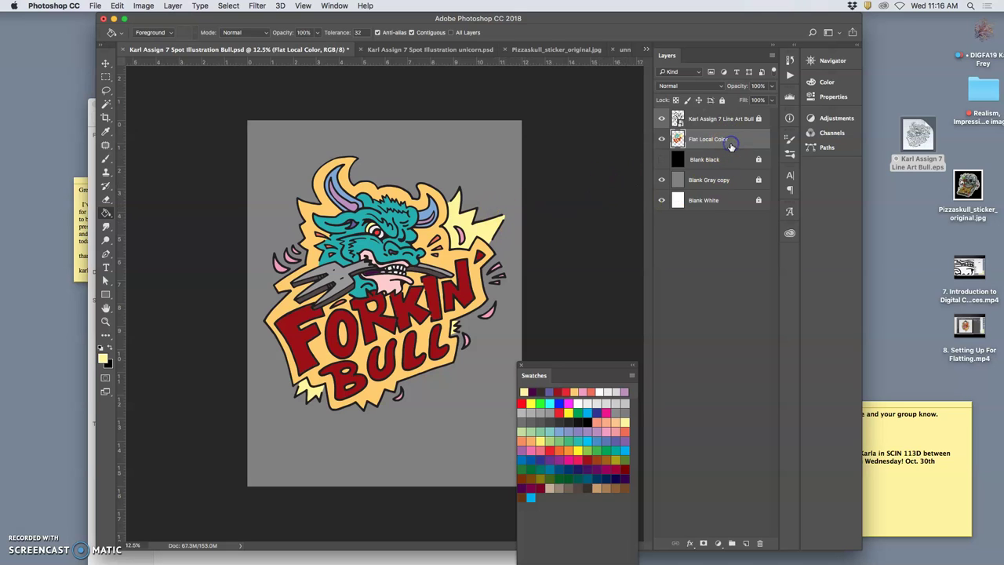
Step: Duplicate Flat Local Color, rename the original 'Flatting', and lock and hide it
{"action": "left_click_drag", "start_coordinate": [725, 146], "coordinate": [701, 157]}
{"action": "double_click", "coordinate": [703, 160]}
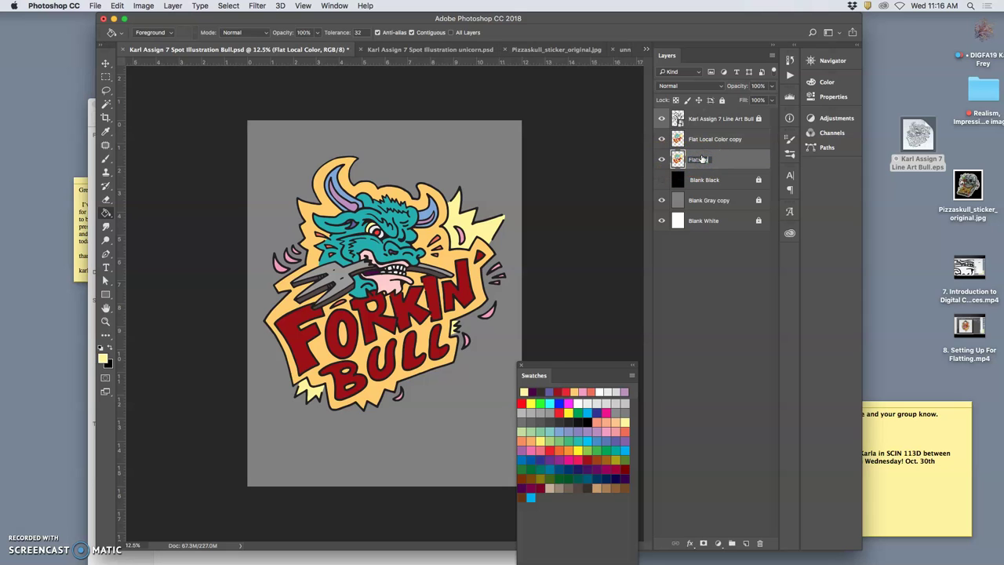
{"action": "type", "text": "Flatting"}
{"action": "left_click", "coordinate": [729, 162]}
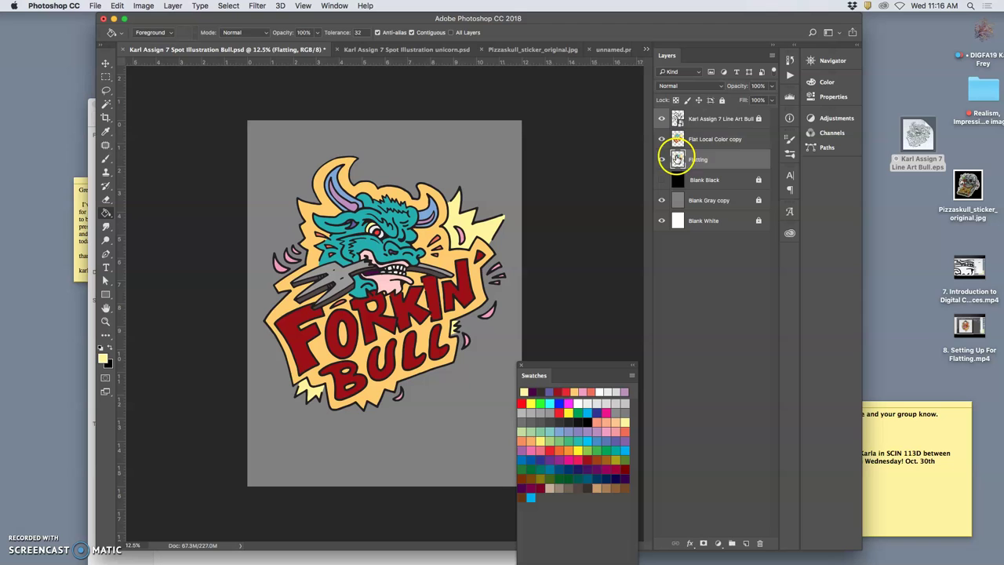
{"action": "left_click", "coordinate": [722, 100]}
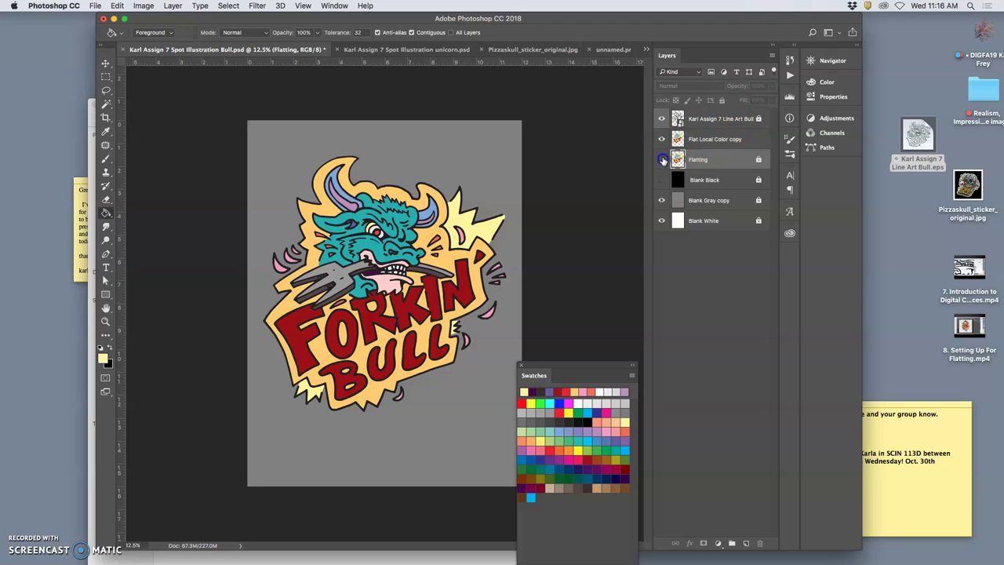
{"action": "left_click", "coordinate": [663, 159]}
{"action": "left_click", "coordinate": [715, 141]}
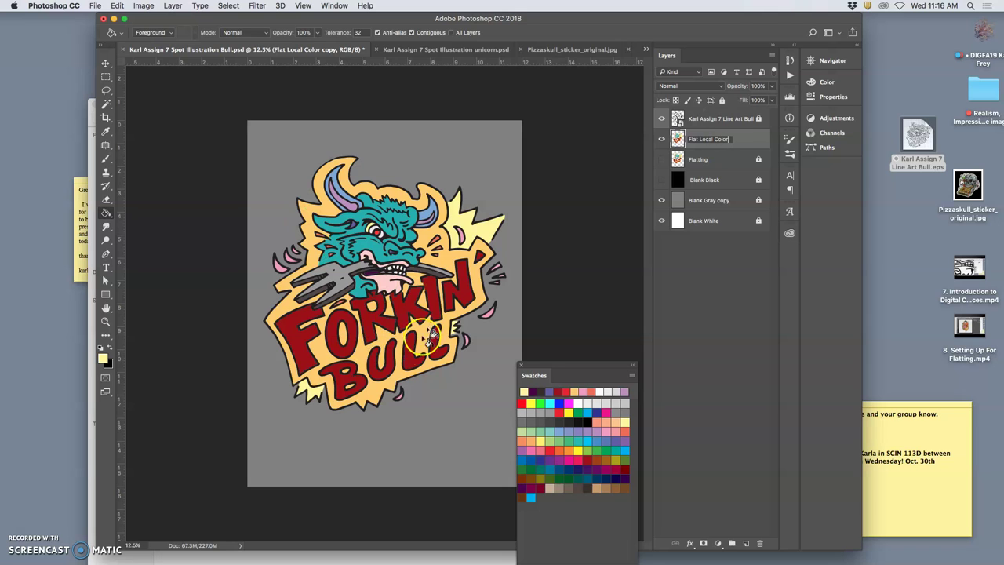
Step: Name the copy 'Flat Local Color', then try a pink fill on the backing and undo it
{"action": "left_click", "coordinate": [106, 214]}
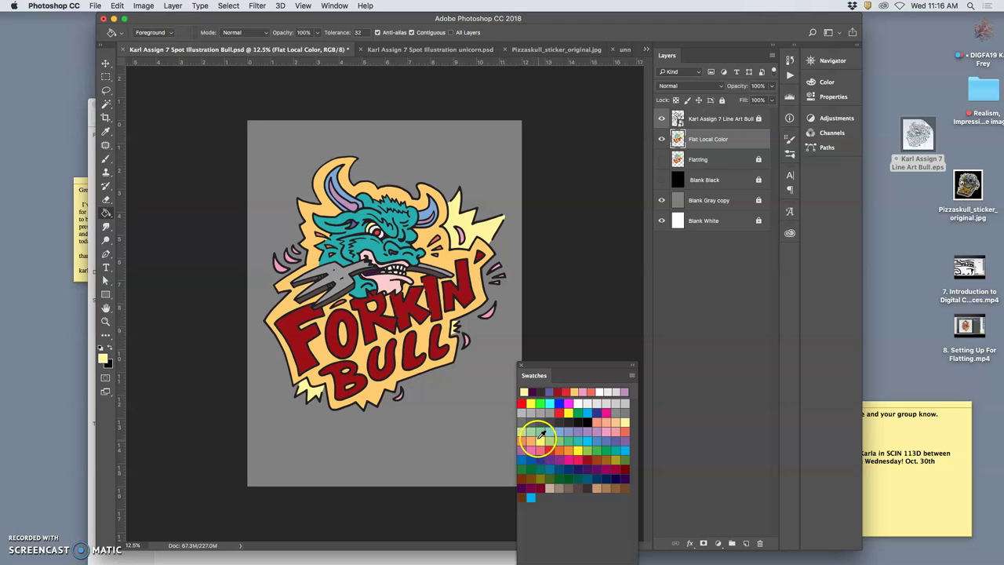
{"action": "left_click", "coordinate": [606, 432]}
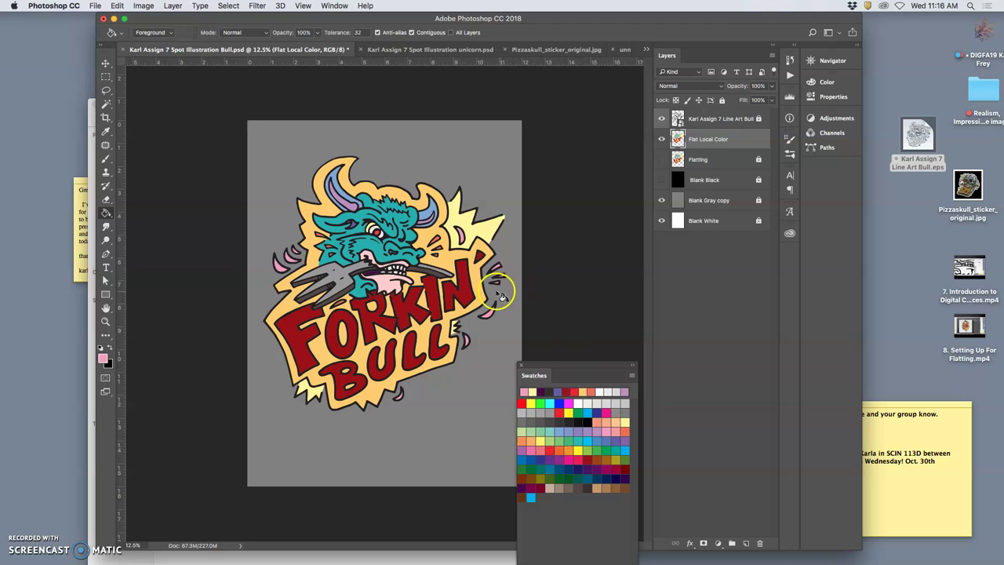
{"action": "left_click", "coordinate": [461, 373]}
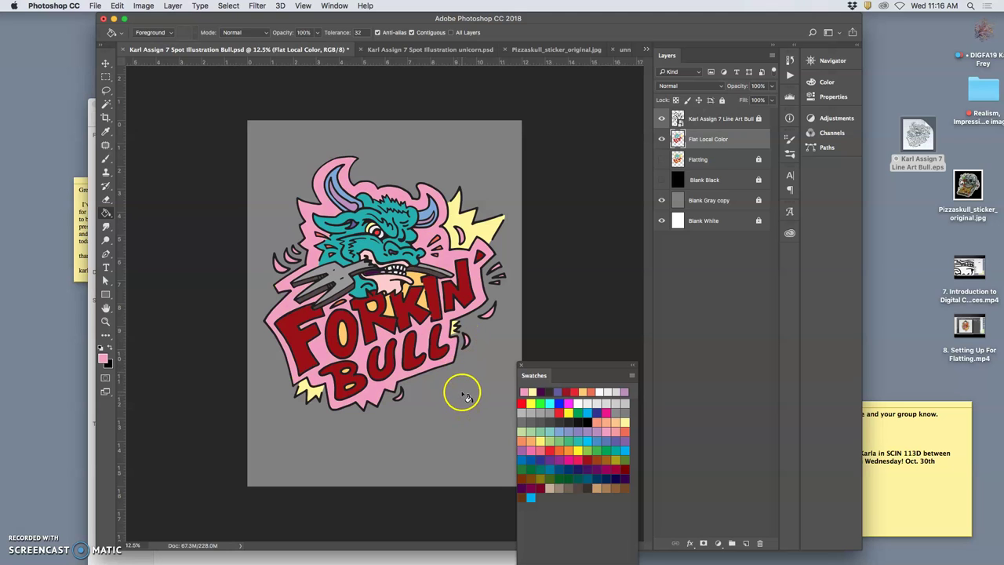
{"action": "key", "text": "super+z"}
Step: Magic Wand the yellow-orange backing and set pale green as the fill colour
{"action": "left_click", "coordinate": [108, 104]}
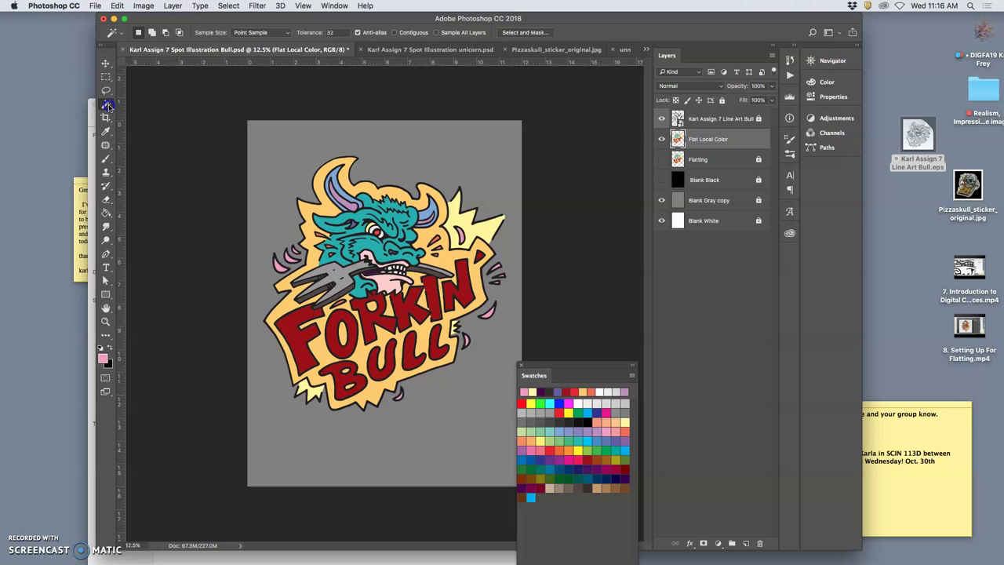
{"action": "left_click", "coordinate": [422, 289]}
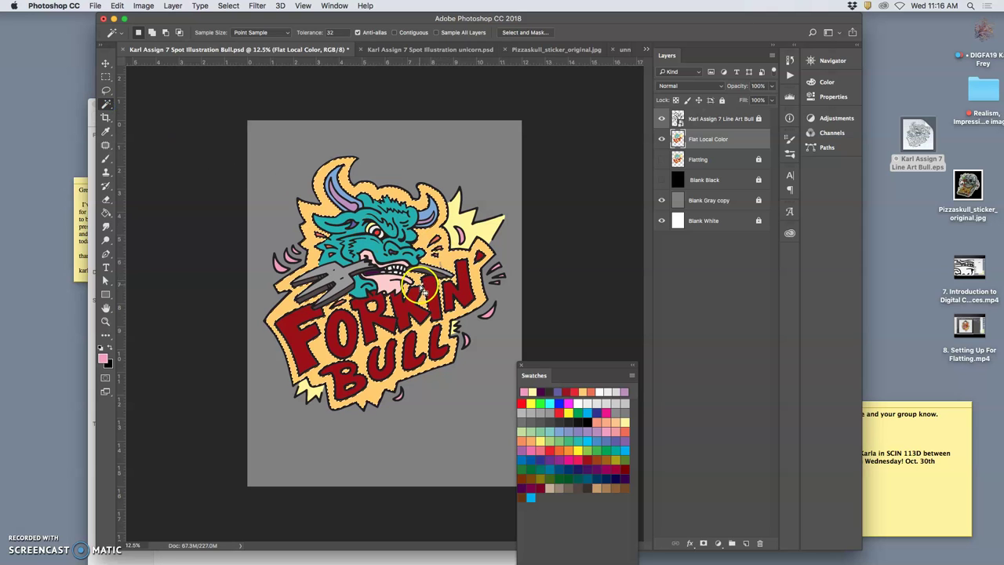
{"action": "left_click", "coordinate": [107, 213]}
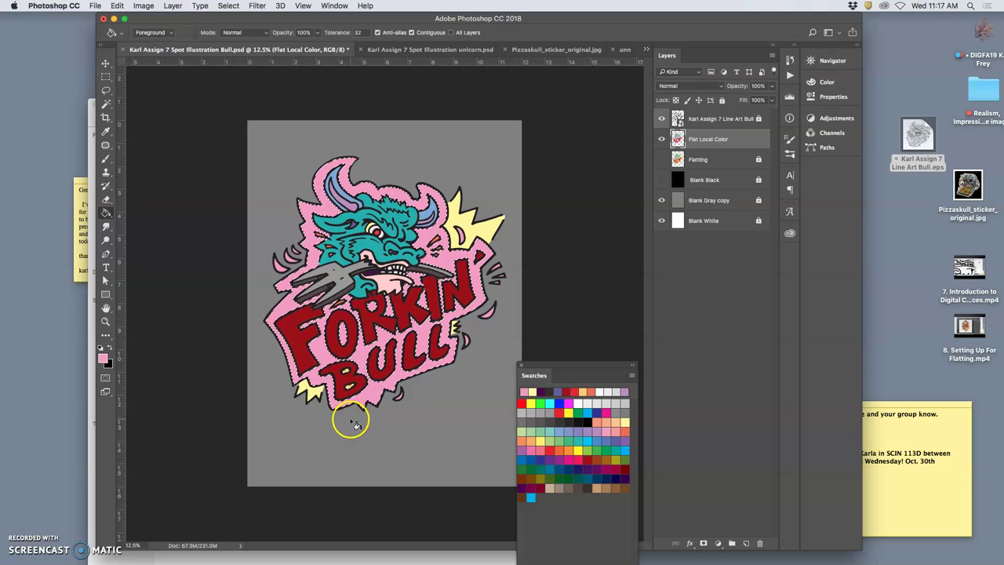
{"action": "left_click", "coordinate": [532, 432]}
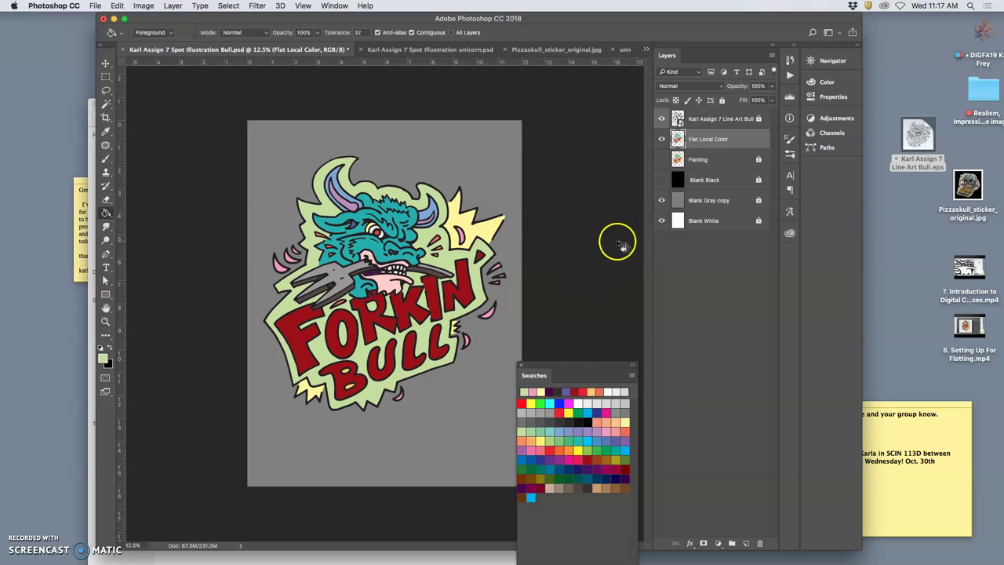
Step: Close the corn illustration document, leaving the bull and the two sticker references open
{"action": "left_click", "coordinate": [600, 49]}
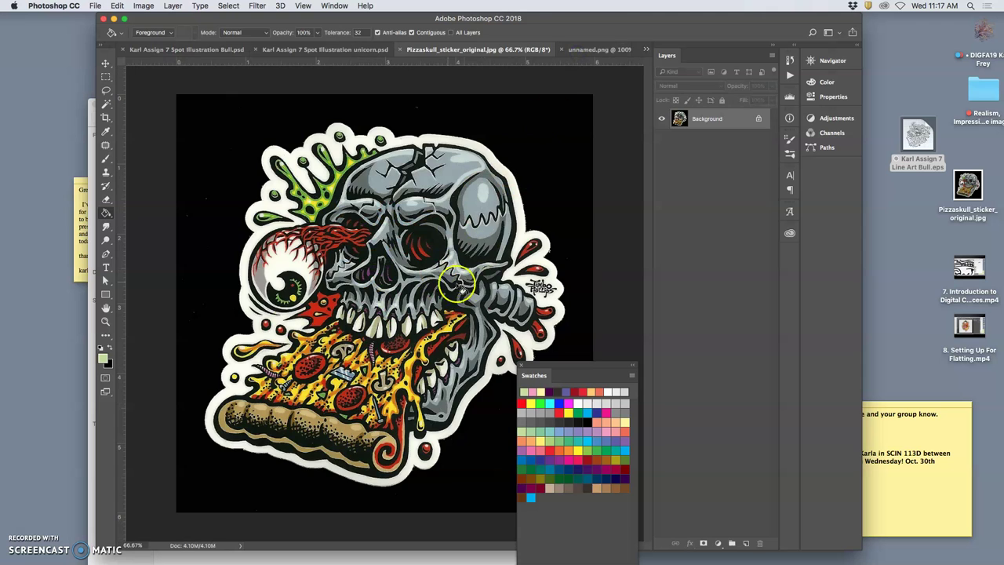
{"action": "left_click", "coordinate": [600, 49]}
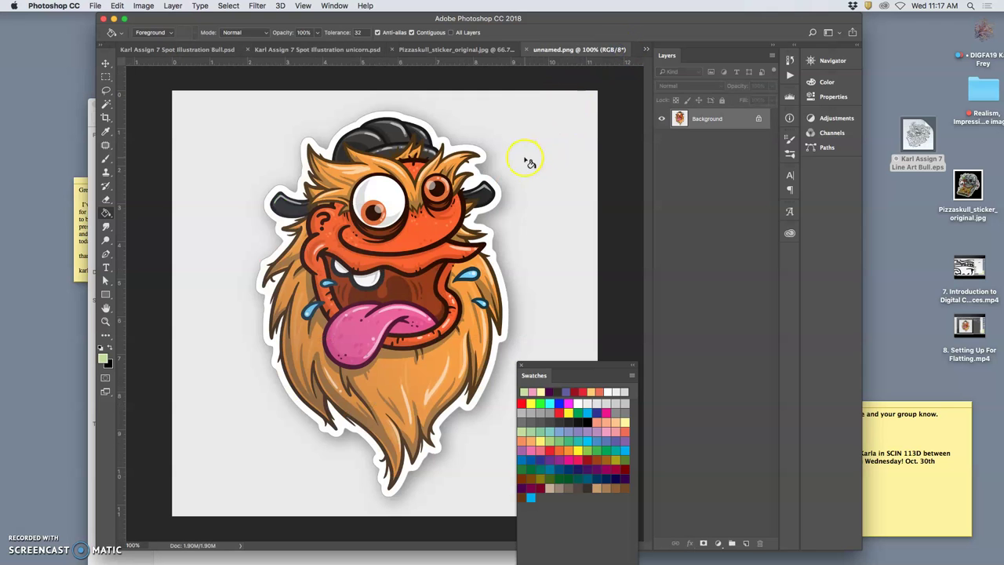
{"action": "left_click", "coordinate": [342, 50]}
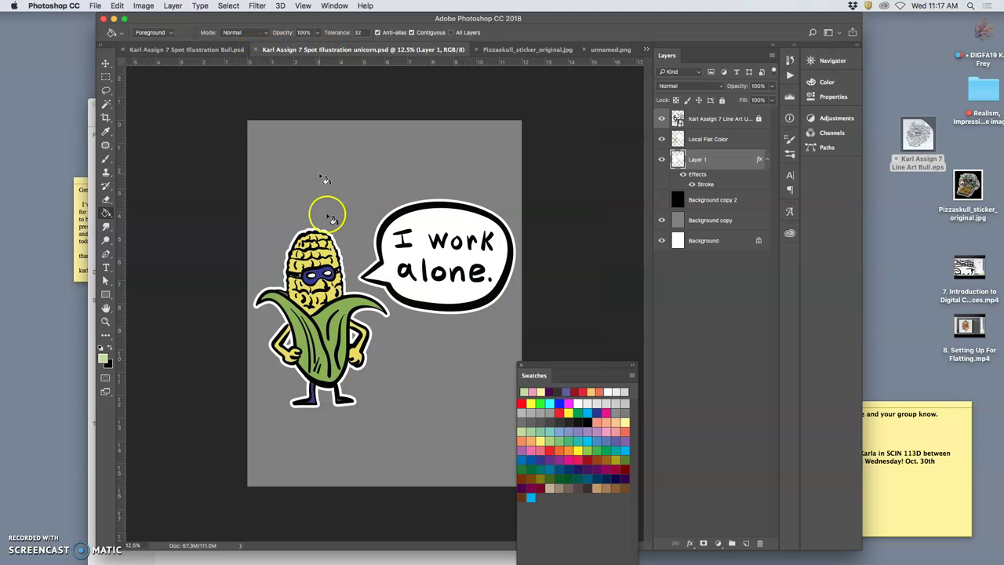
{"action": "left_click", "coordinate": [257, 50]}
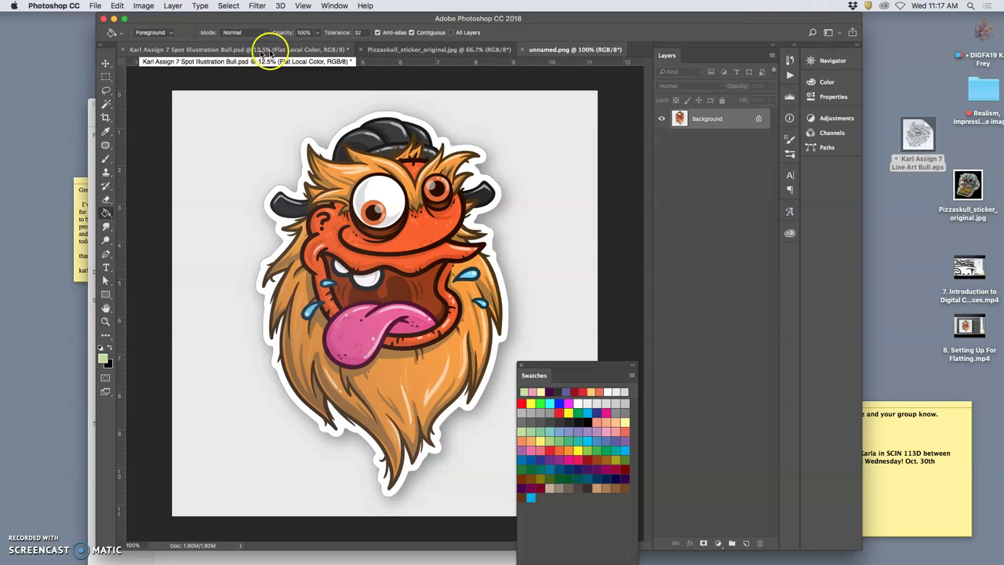
{"action": "left_click", "coordinate": [435, 49]}
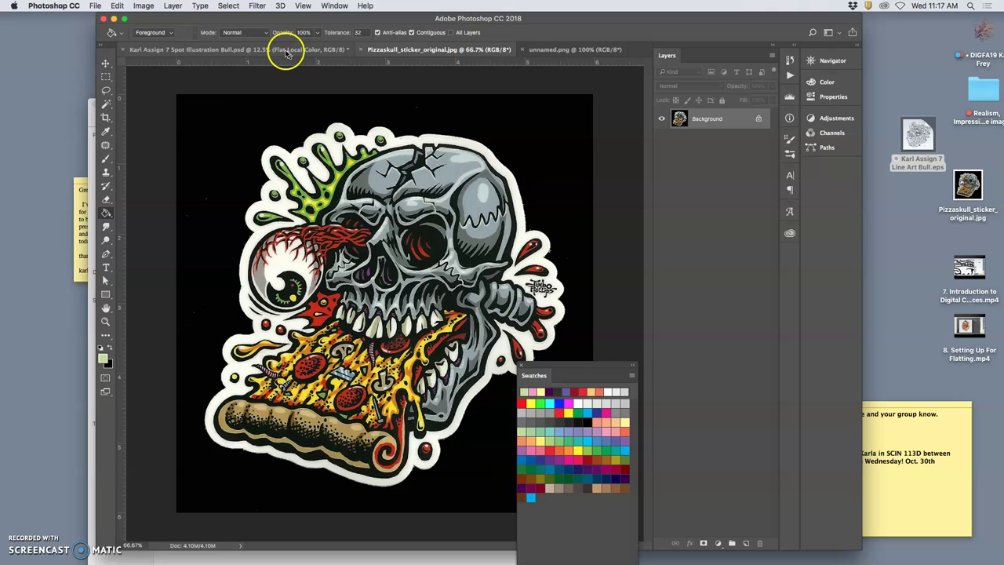
{"action": "left_click", "coordinate": [223, 51]}
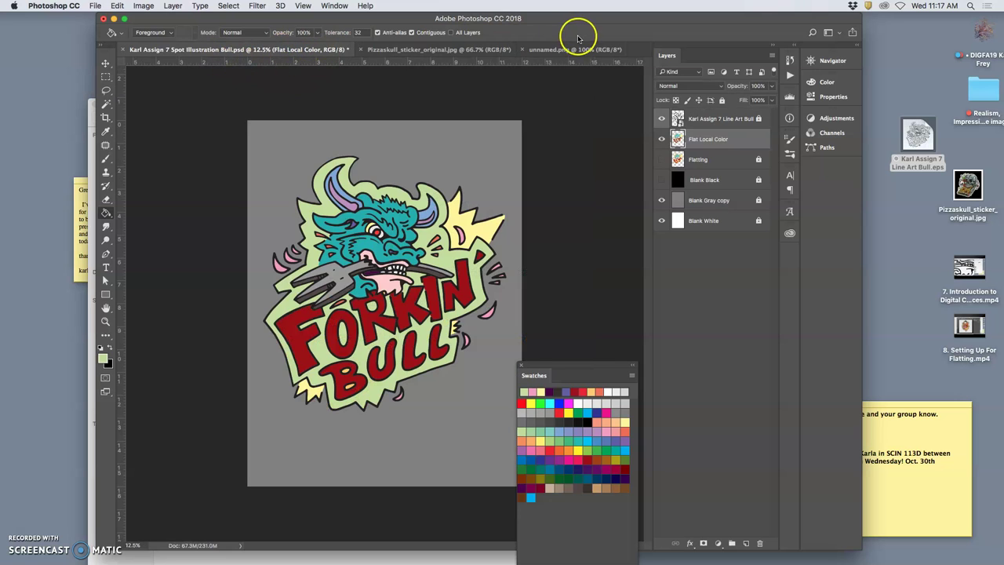
Step: Tile the documents 3-up Stacked, widening the window and the bull artwork pane
{"action": "left_click", "coordinate": [331, 6]}
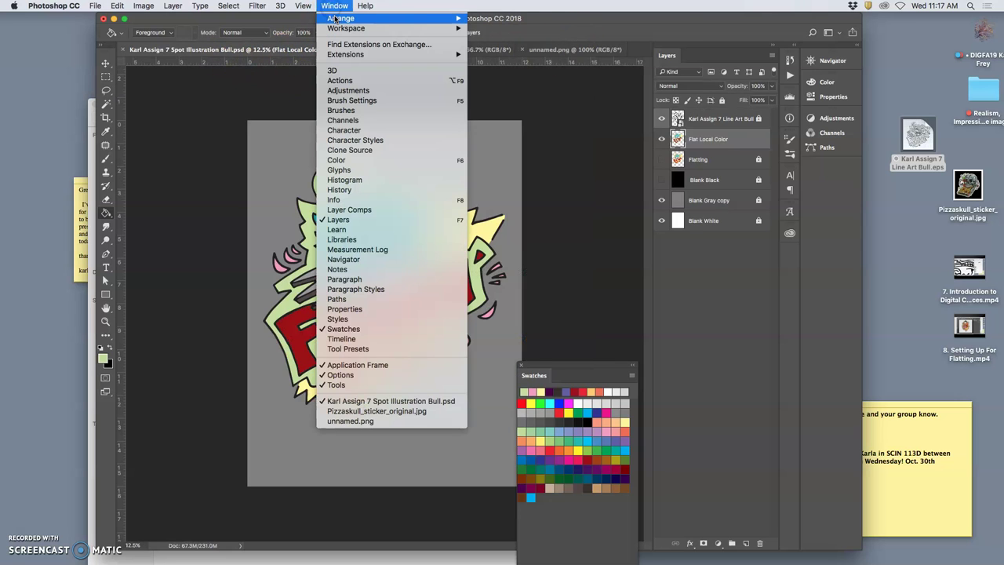
{"action": "mouse_move", "coordinate": [342, 18]}
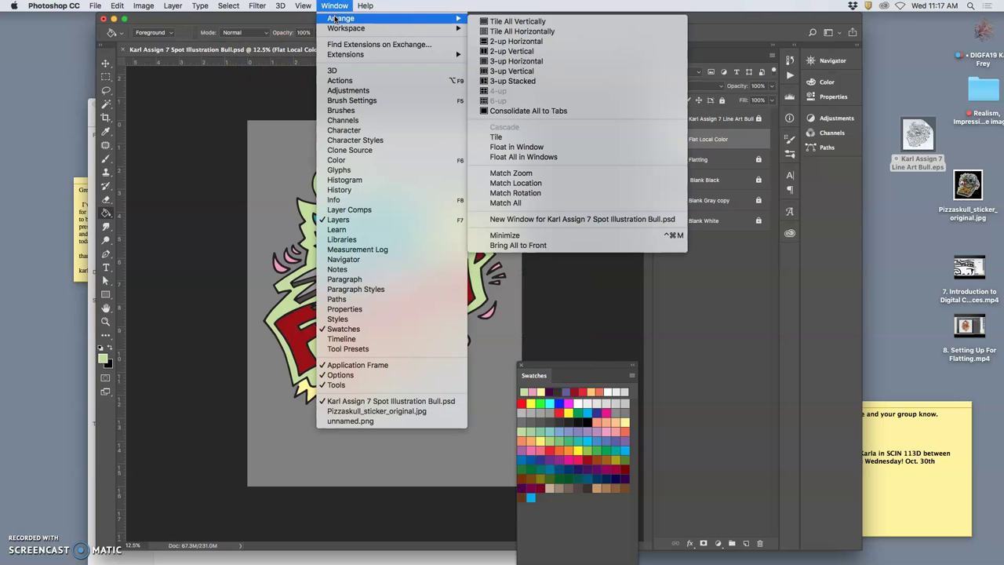
{"action": "left_click", "coordinate": [514, 80]}
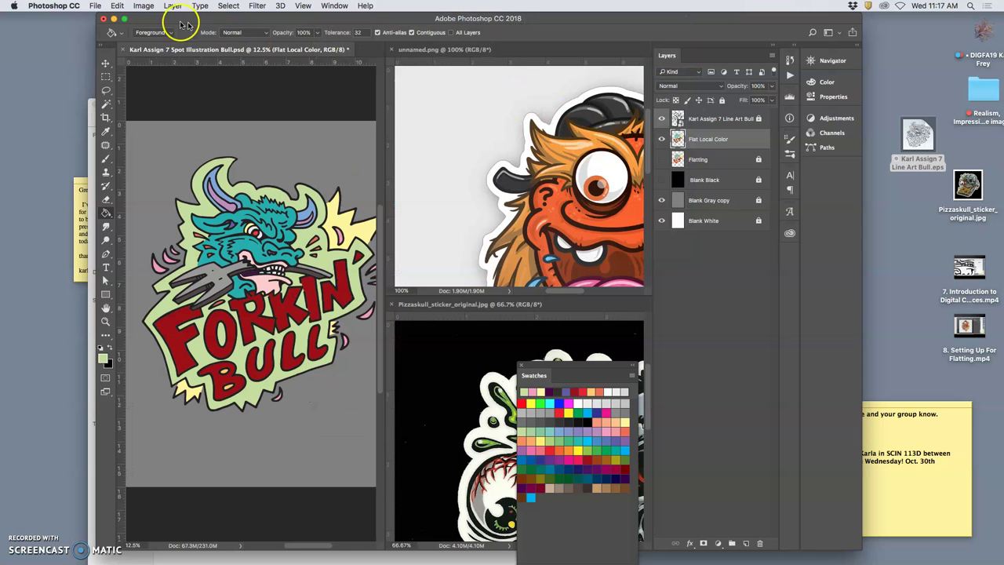
{"action": "left_click_drag", "start_coordinate": [141, 20], "coordinate": [96, 19]}
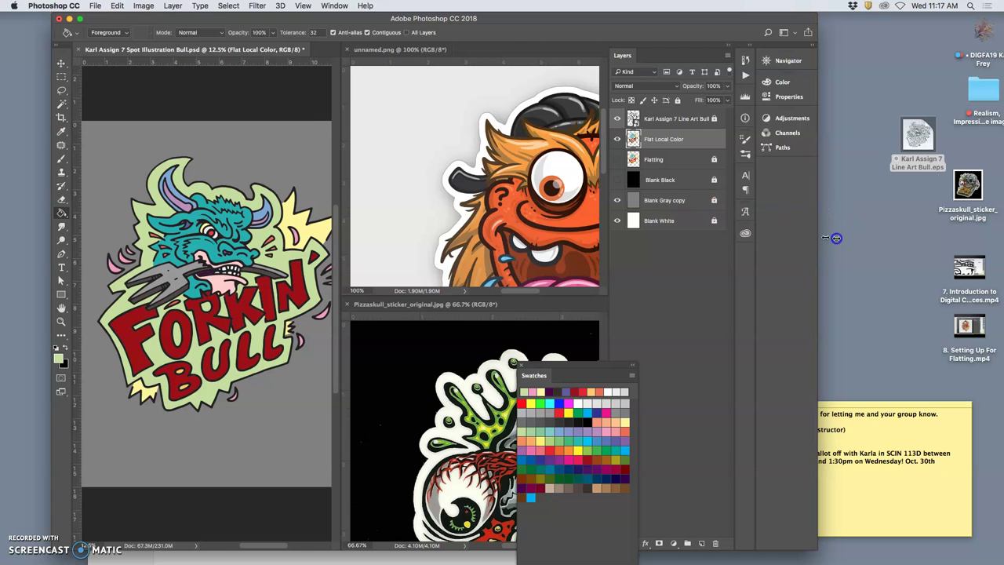
{"action": "left_click_drag", "start_coordinate": [836, 237], "coordinate": [997, 224]}
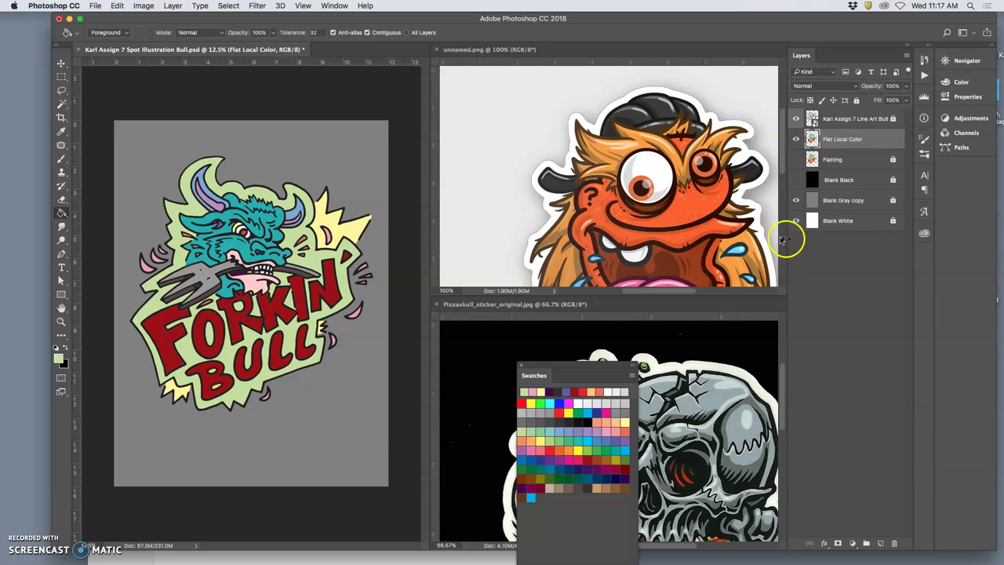
{"action": "left_click_drag", "start_coordinate": [431, 237], "coordinate": [587, 236]}
Step: Zoom the monster reference out so the whole sticker fits its pane
{"action": "scroll", "coordinate": [709, 230], "scroll_direction": "right", "scroll_amount": 10}
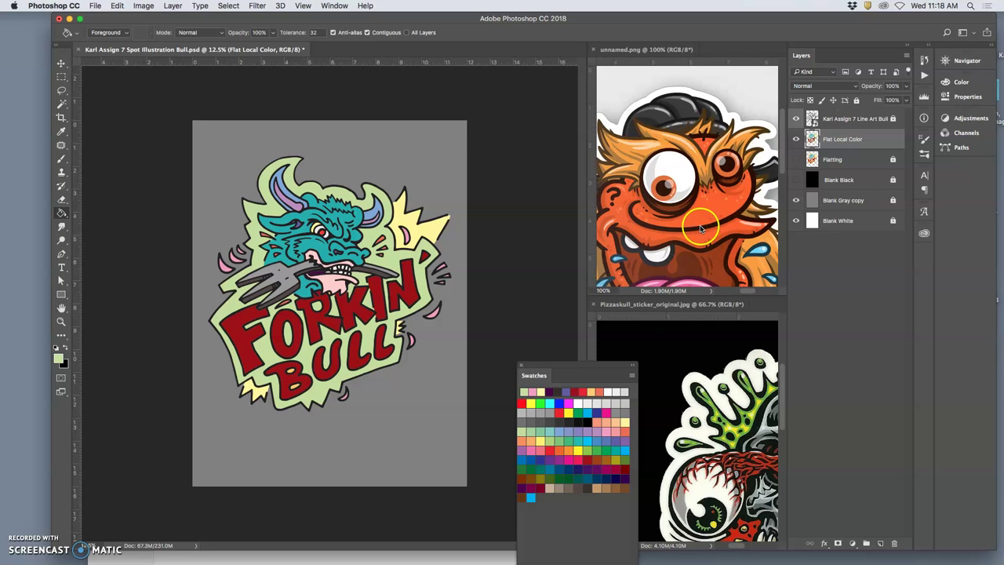
{"action": "key", "text": "super+minus"}
{"action": "key", "text": "super+equal"}
{"action": "left_click", "coordinate": [659, 49]}
{"action": "key", "text": "super+minus"}
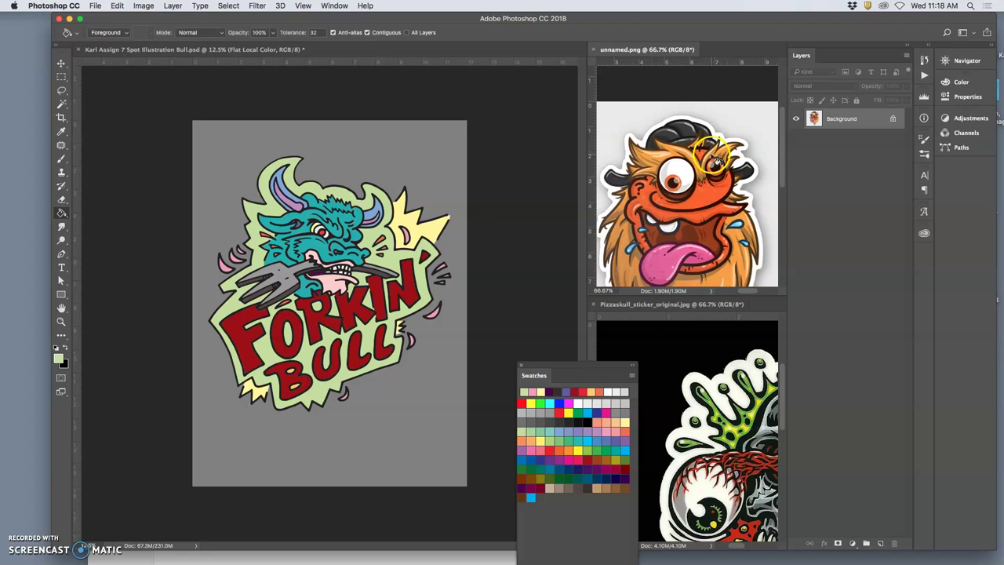
{"action": "scroll", "coordinate": [716, 160], "scroll_direction": "down", "scroll_amount": 3}
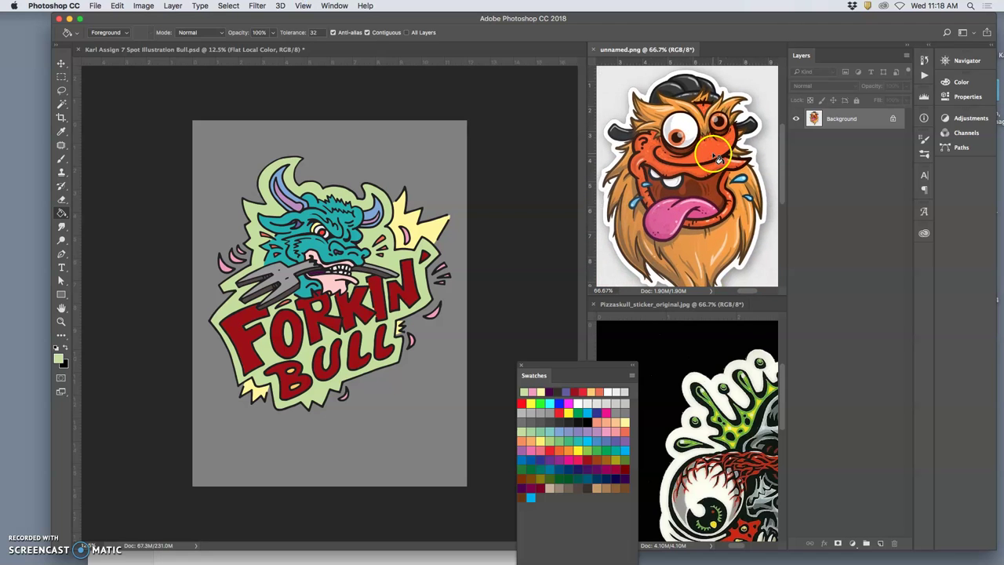
Step: Zoom out to show the whole pizza skull, and move the Swatches panel off it
{"action": "left_click", "coordinate": [722, 320]}
{"action": "key", "text": "super+minus"}
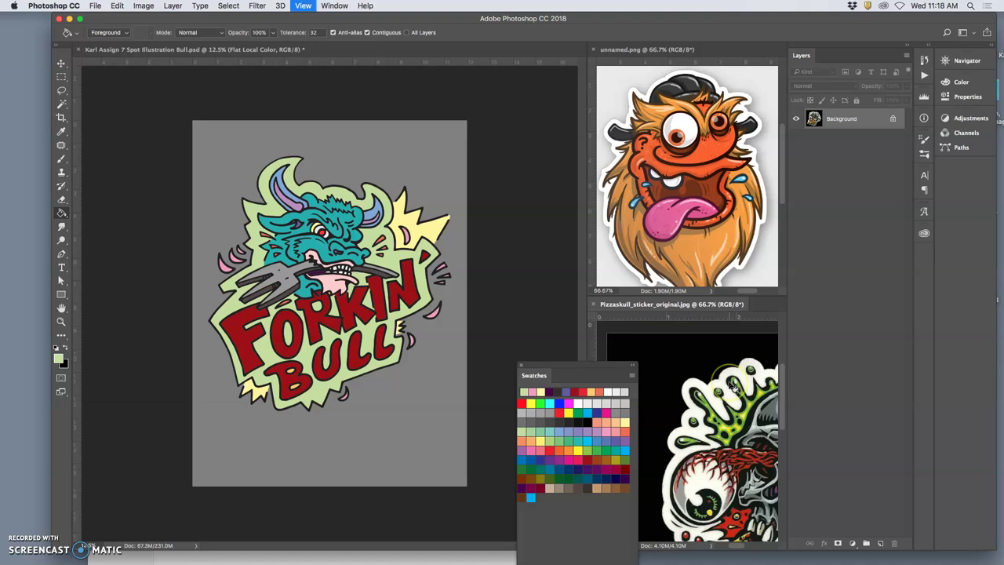
{"action": "key", "text": "super+minus"}
{"action": "key", "text": "super+minus"}
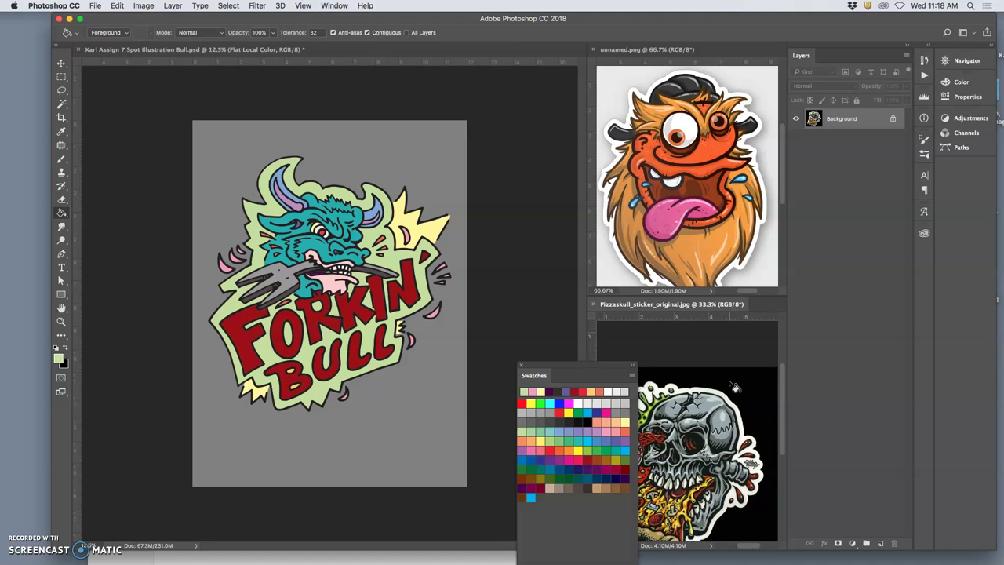
{"action": "scroll", "coordinate": [735, 387], "scroll_direction": "down", "scroll_amount": 3}
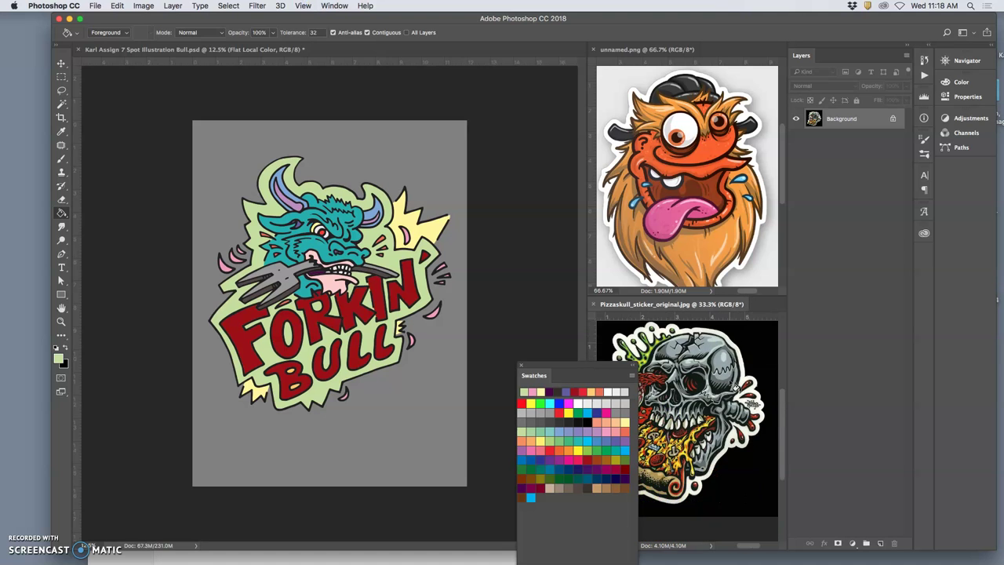
{"action": "scroll", "coordinate": [689, 416], "scroll_direction": "up", "scroll_amount": 2}
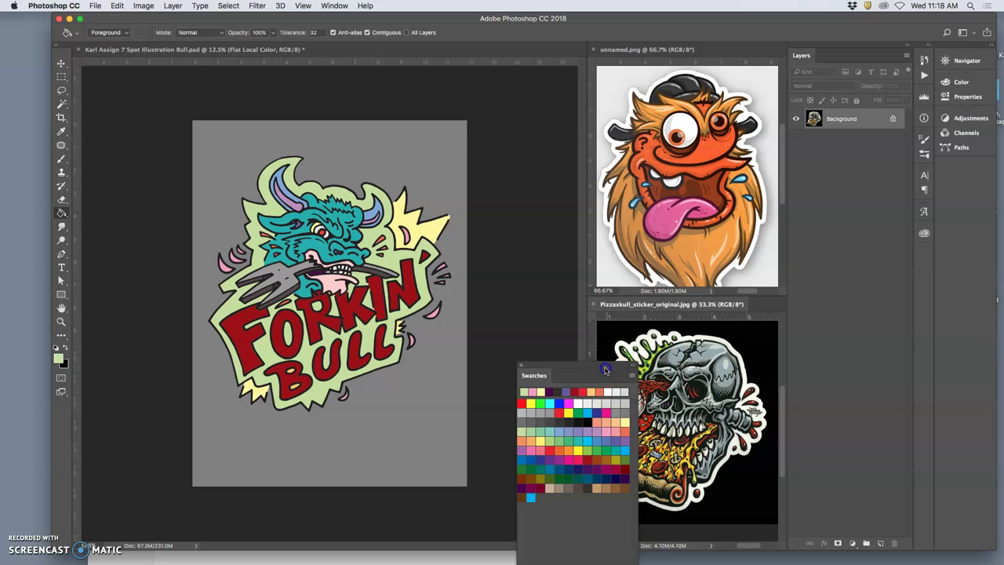
{"action": "left_click_drag", "start_coordinate": [556, 367], "coordinate": [492, 349]}
{"action": "scroll", "coordinate": [673, 382], "scroll_direction": "up", "scroll_amount": 3}
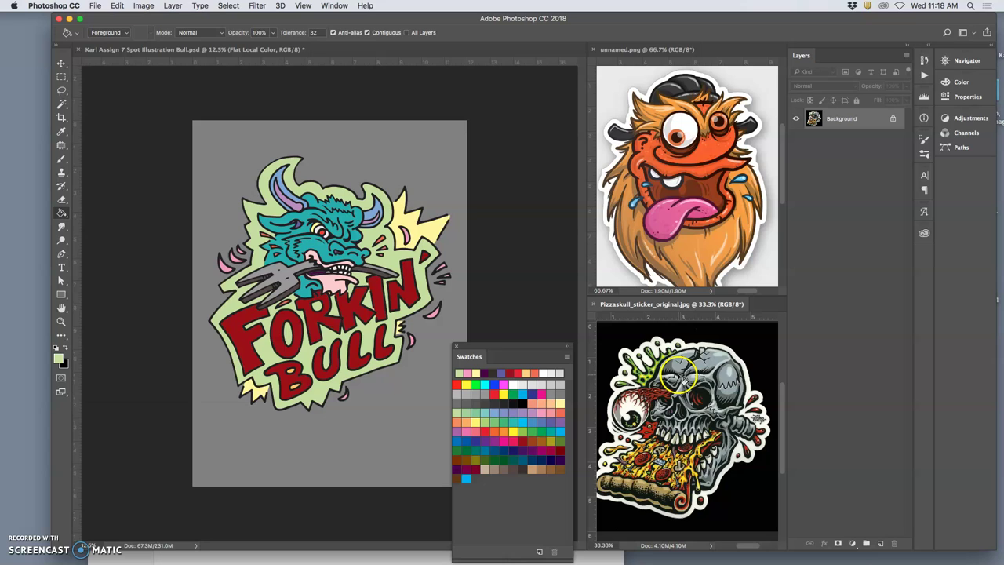
{"action": "scroll", "coordinate": [694, 242], "scroll_direction": "down", "scroll_amount": 1}
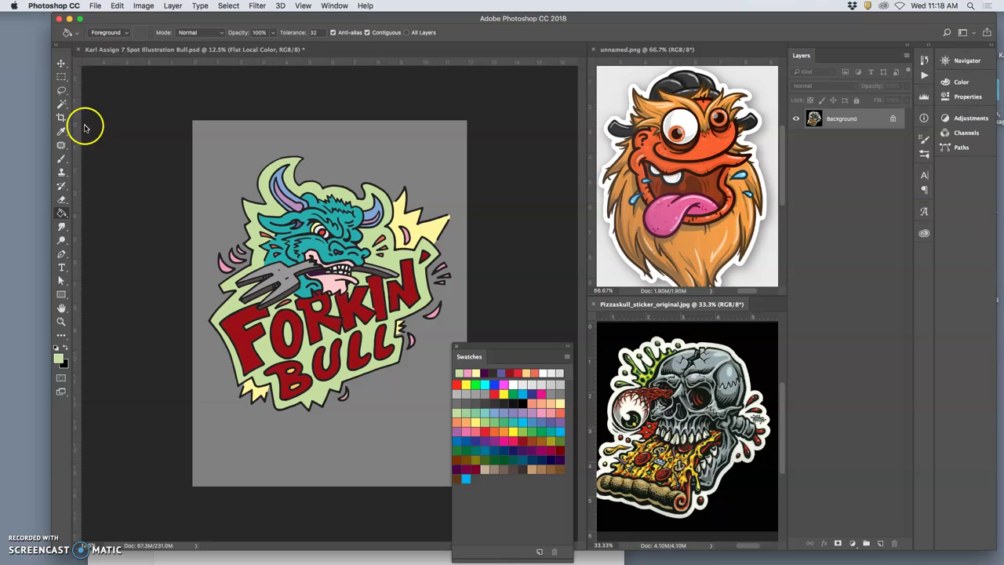
Step: Sample the orange of the monster's fur with the Eyedropper
{"action": "left_click", "coordinate": [61, 131]}
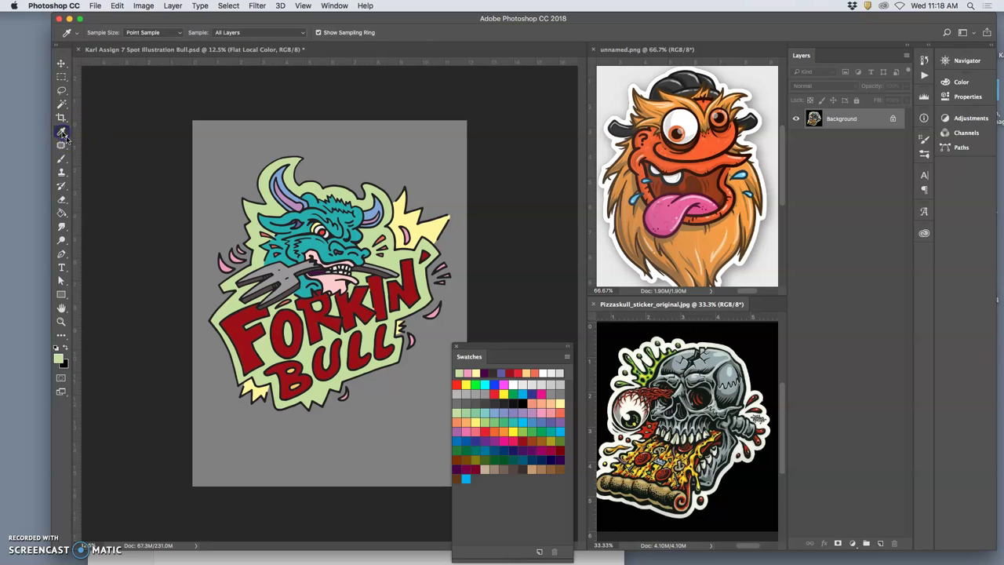
{"action": "left_click", "coordinate": [641, 218]}
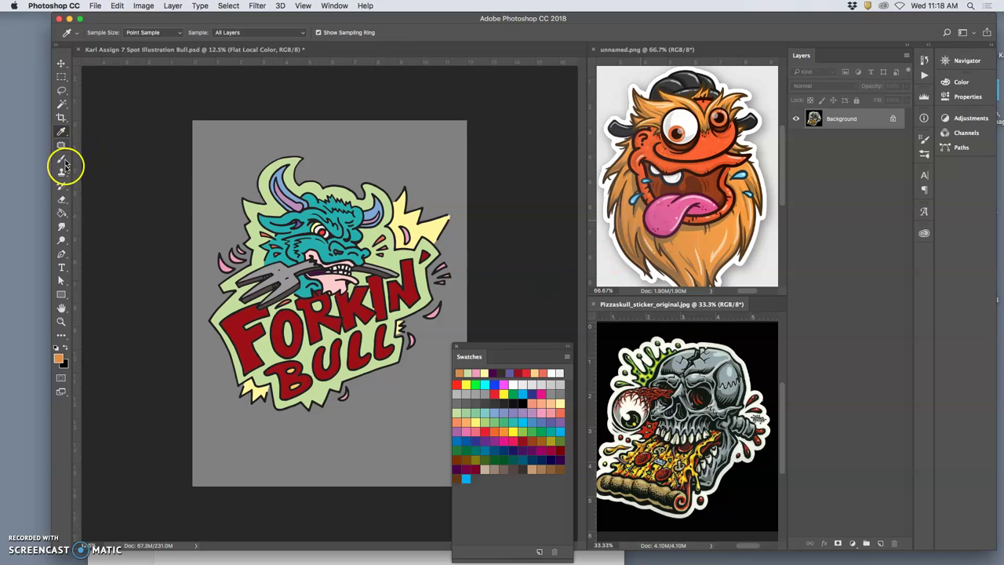
{"action": "left_click", "coordinate": [61, 213]}
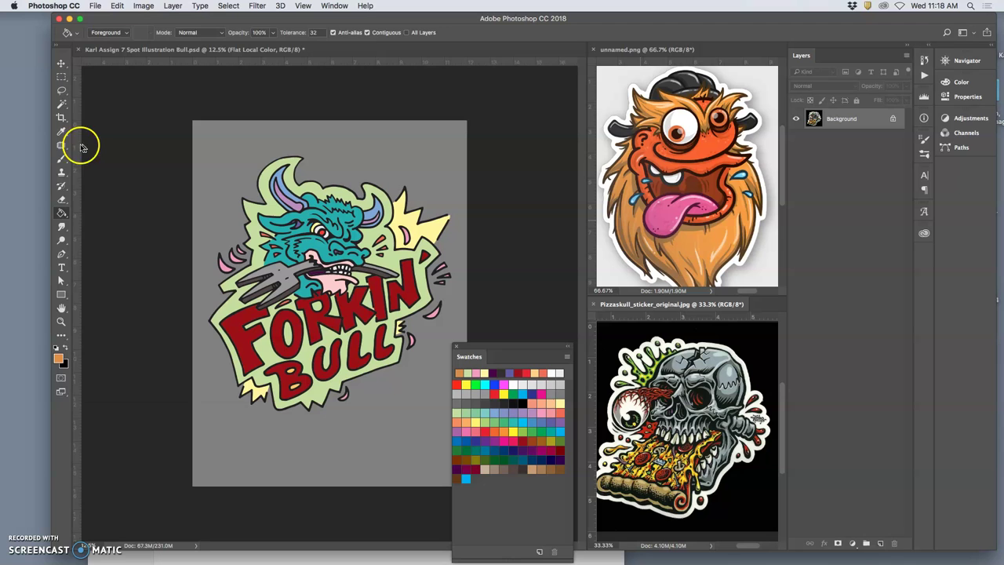
{"action": "left_click", "coordinate": [61, 131]}
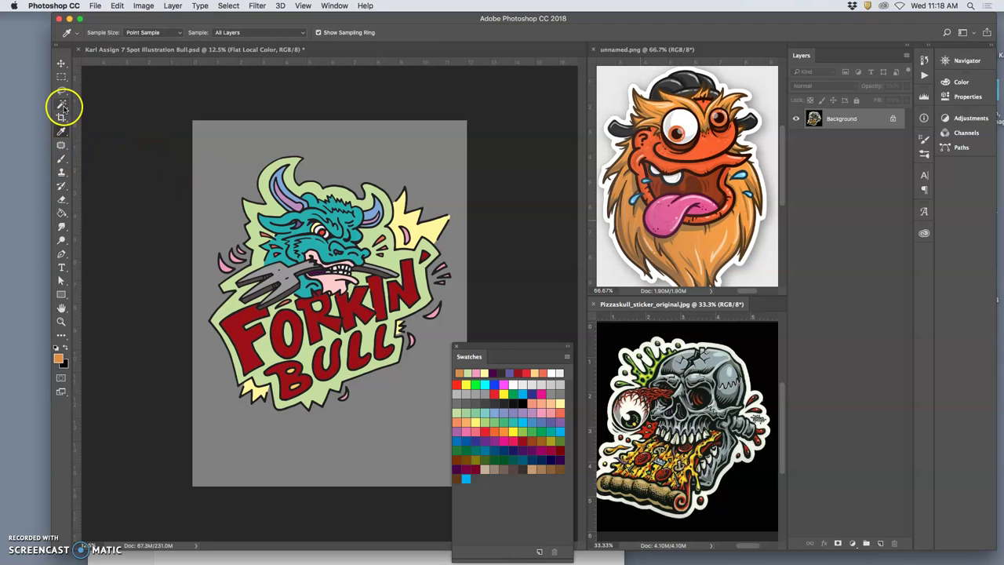
{"action": "left_click", "coordinate": [62, 105]}
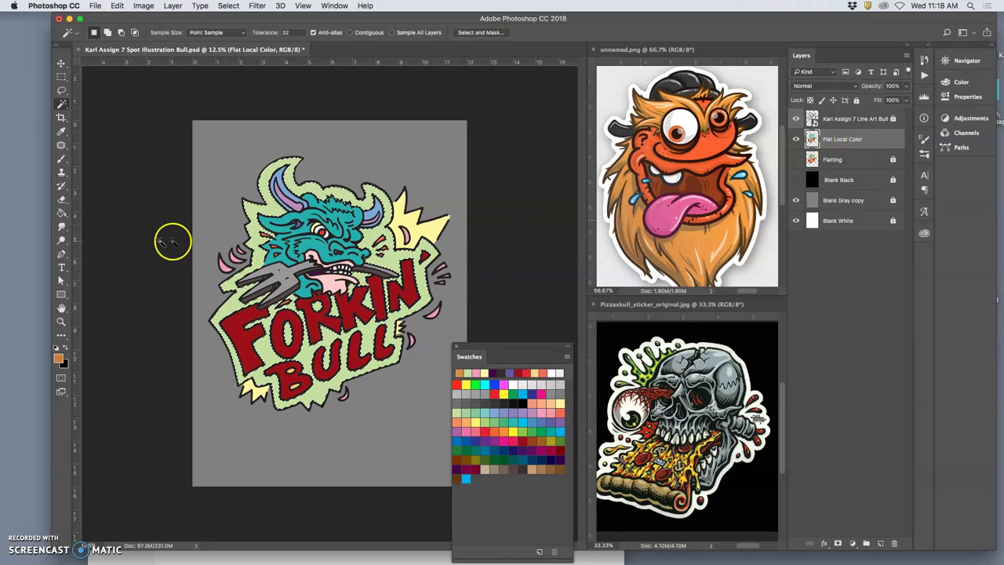
Step: Bucket-fill the pale green backing orange, then sample a lighter orange from the monster
{"action": "left_click", "coordinate": [63, 213]}
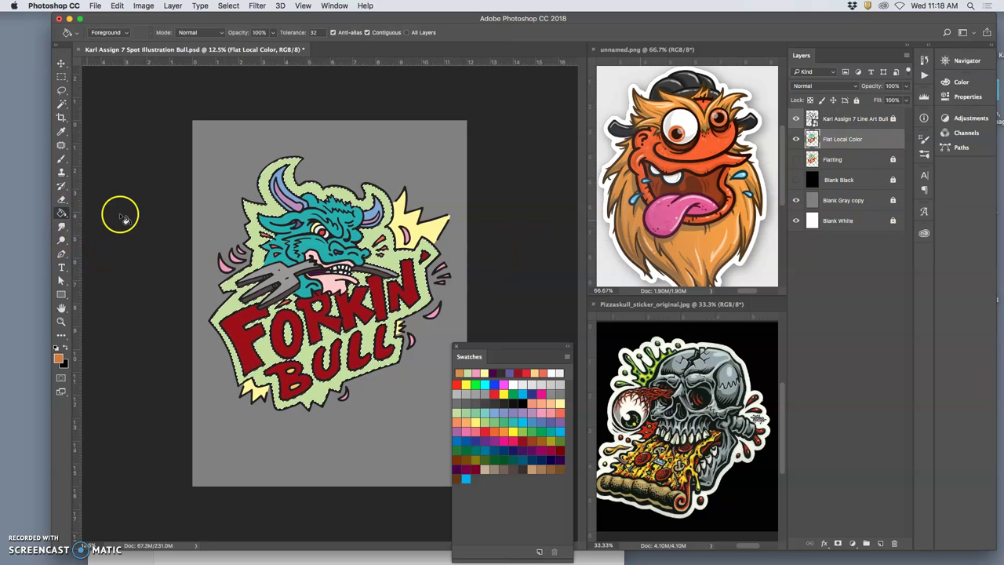
{"action": "left_click", "coordinate": [264, 235]}
{"action": "left_click", "coordinate": [334, 311]}
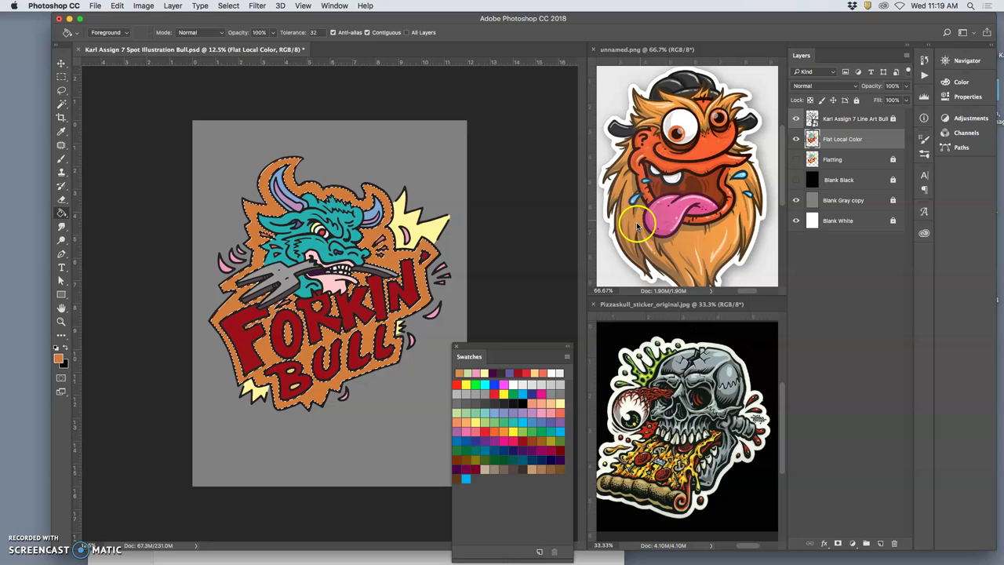
{"action": "left_click", "coordinate": [666, 104], "text": "alt"}
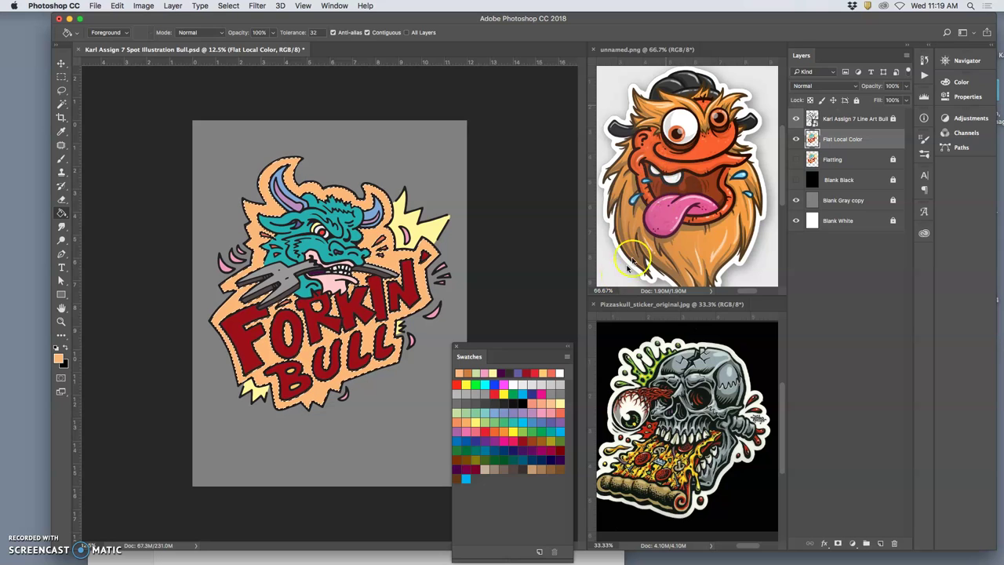
{"action": "left_click", "coordinate": [61, 106]}
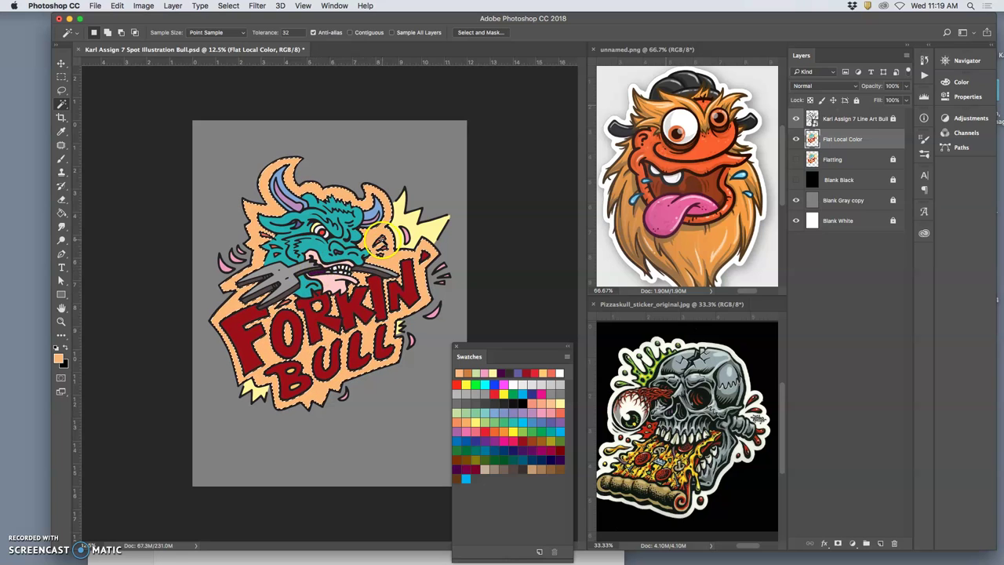
Step: Select the small red streak marks and fill them with the monster's pale blue sweat-drop colour
{"action": "key", "text": "super+shift+i"}
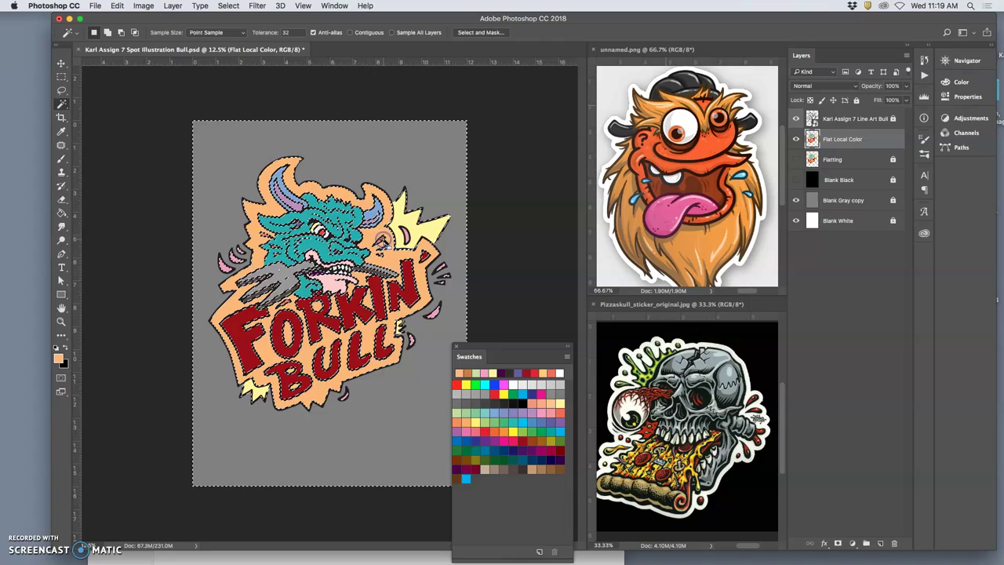
{"action": "key", "text": "super+equal"}
{"action": "key", "text": "super+equal"}
{"action": "key", "text": "super+equal"}
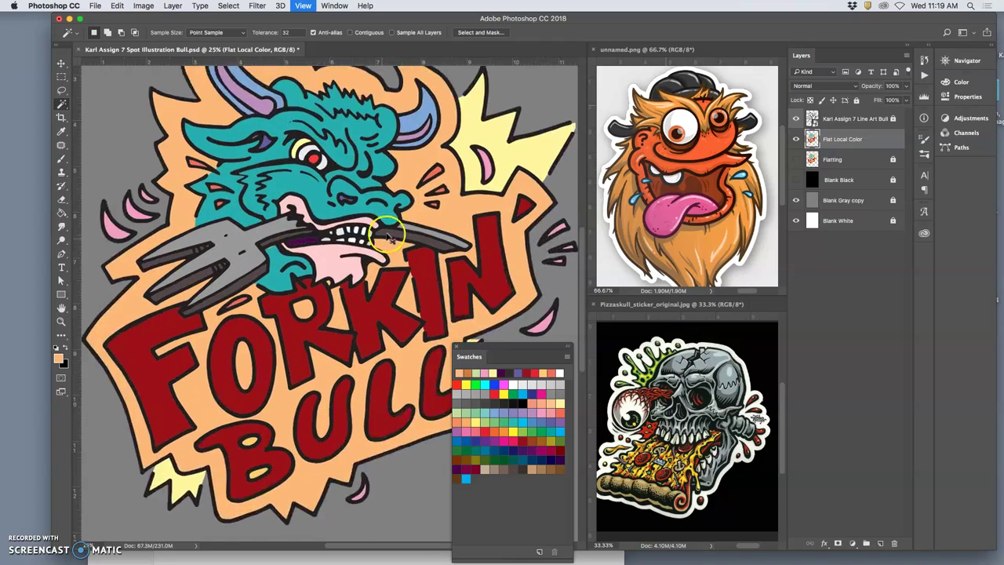
{"action": "left_click", "coordinate": [468, 138]}
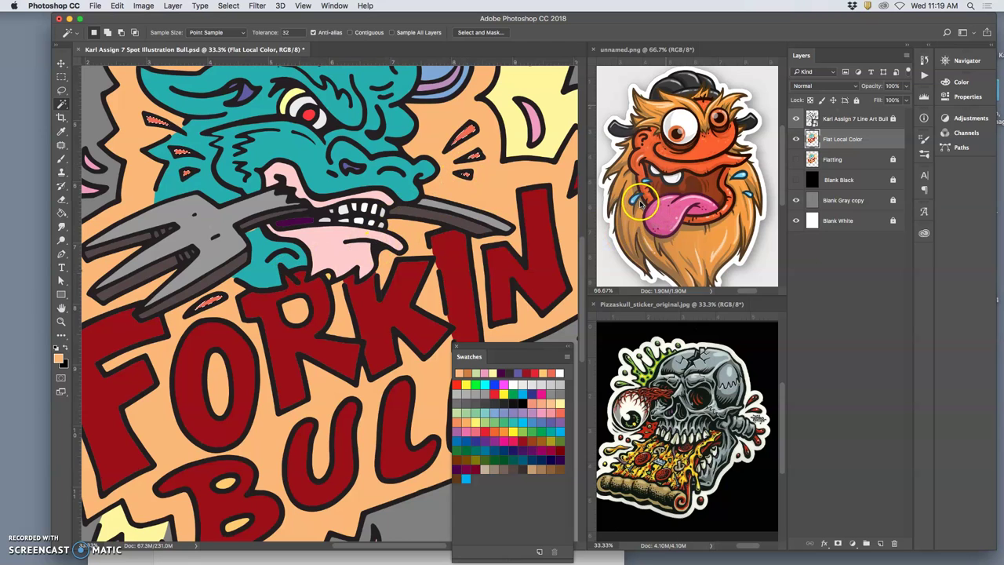
{"action": "left_click", "coordinate": [62, 214]}
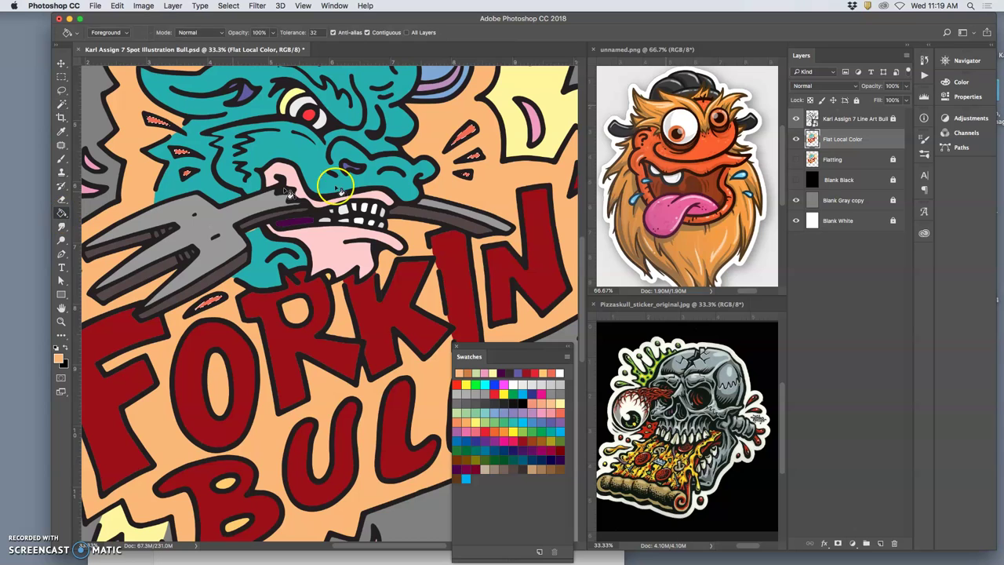
{"action": "left_click", "coordinate": [634, 201], "text": "alt"}
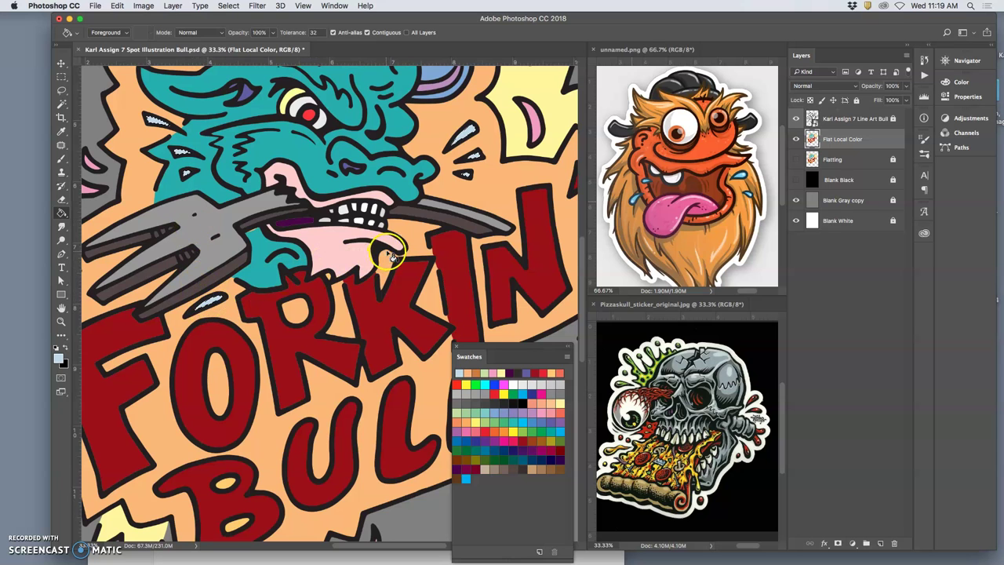
{"action": "key", "text": "super+minus"}
{"action": "key", "text": "super+minus"}
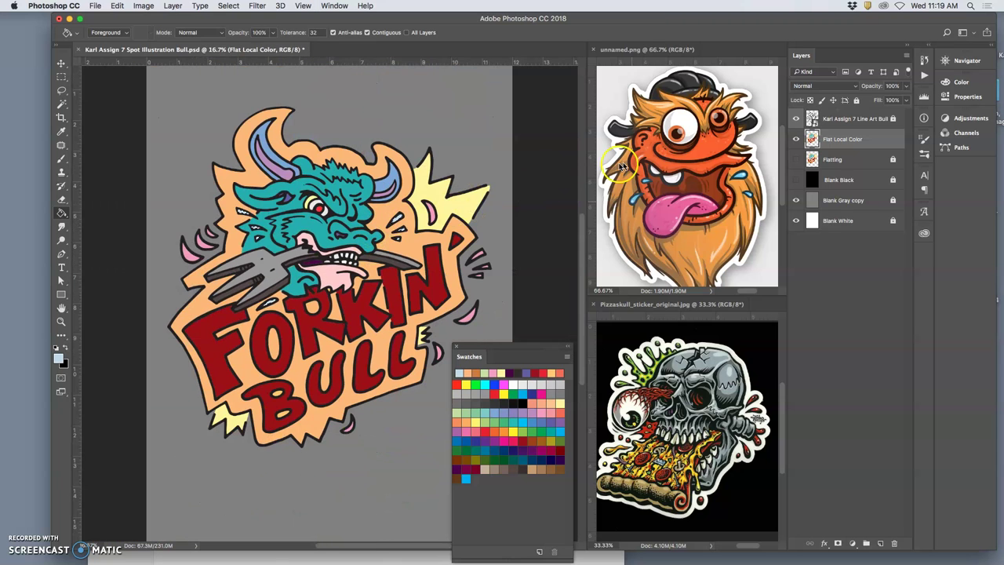
Step: Fill the bull's teal face and the teal patches near the fork with the monster's orange-red
{"action": "left_click", "coordinate": [704, 147], "text": "alt"}
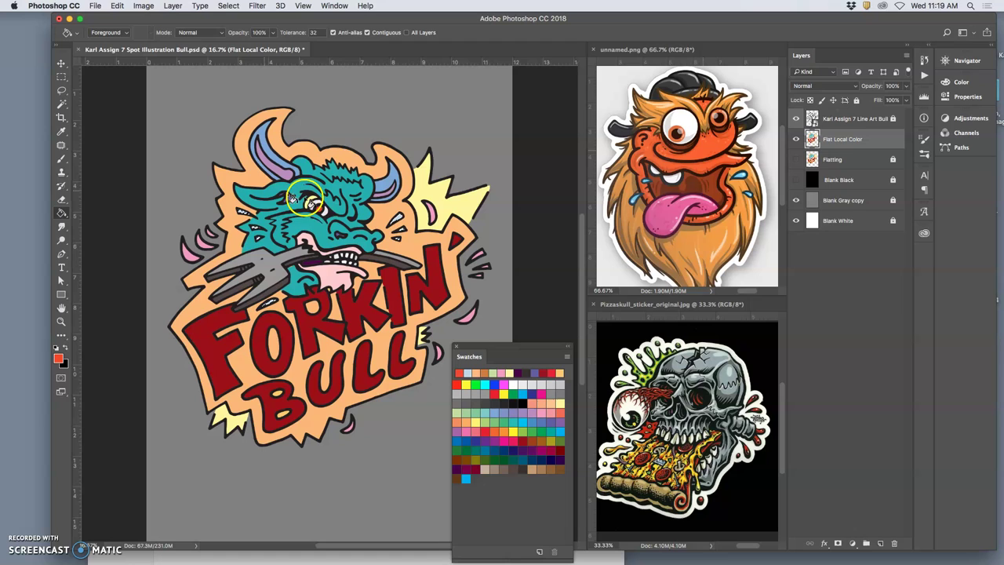
{"action": "left_click", "coordinate": [315, 219]}
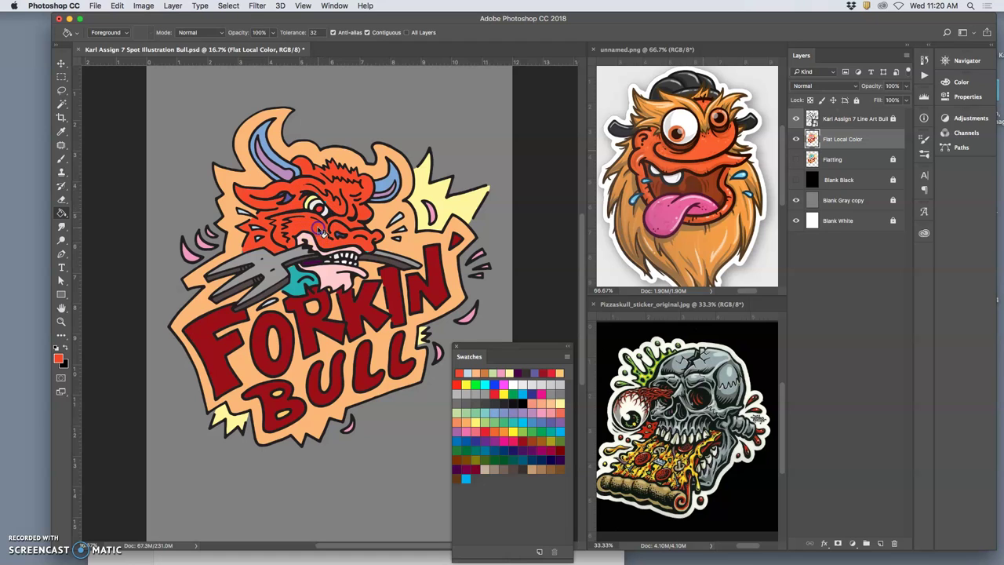
{"action": "left_click", "coordinate": [295, 277]}
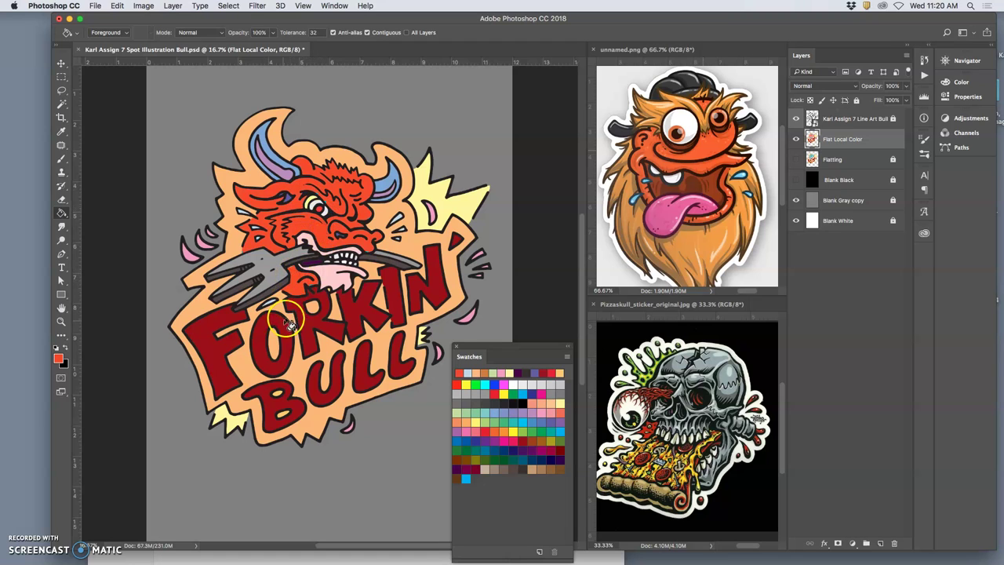
{"action": "left_click", "coordinate": [276, 390]}
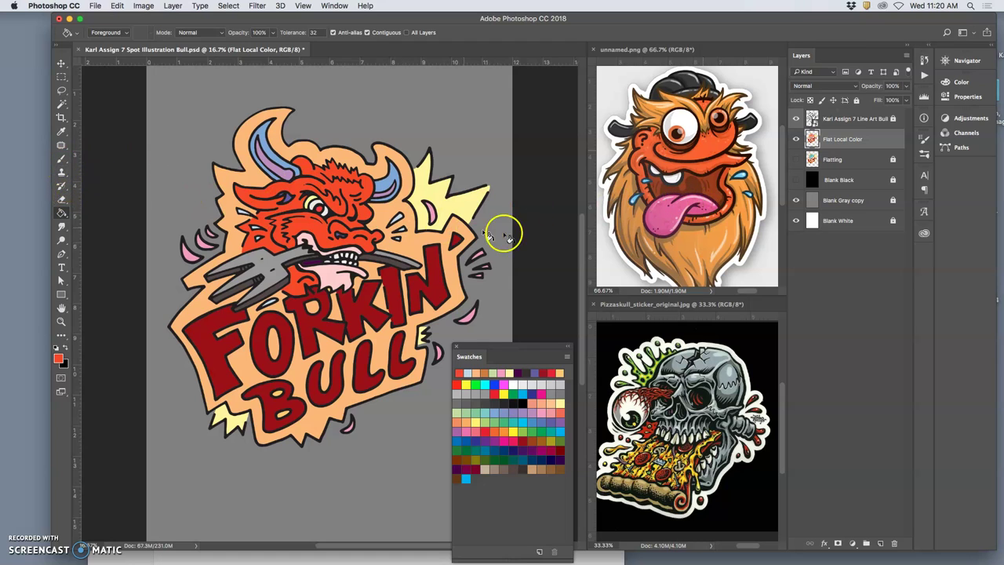
Step: Fill the bull's tongue with a light pink sampled from the reference tongue
{"action": "left_click", "coordinate": [697, 194], "text": "alt"}
{"action": "left_click", "coordinate": [332, 277]}
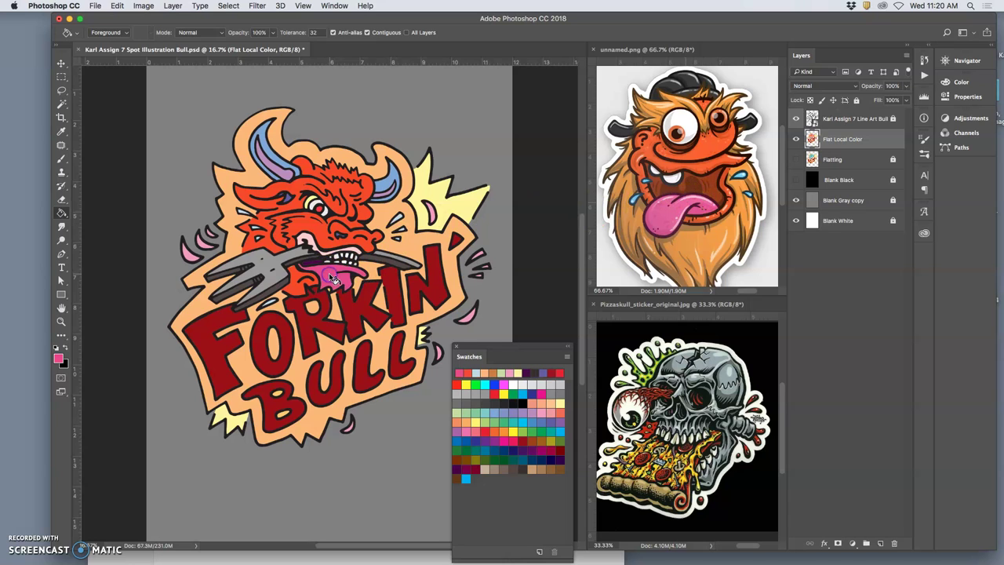
{"action": "left_click", "coordinate": [693, 196], "text": "alt"}
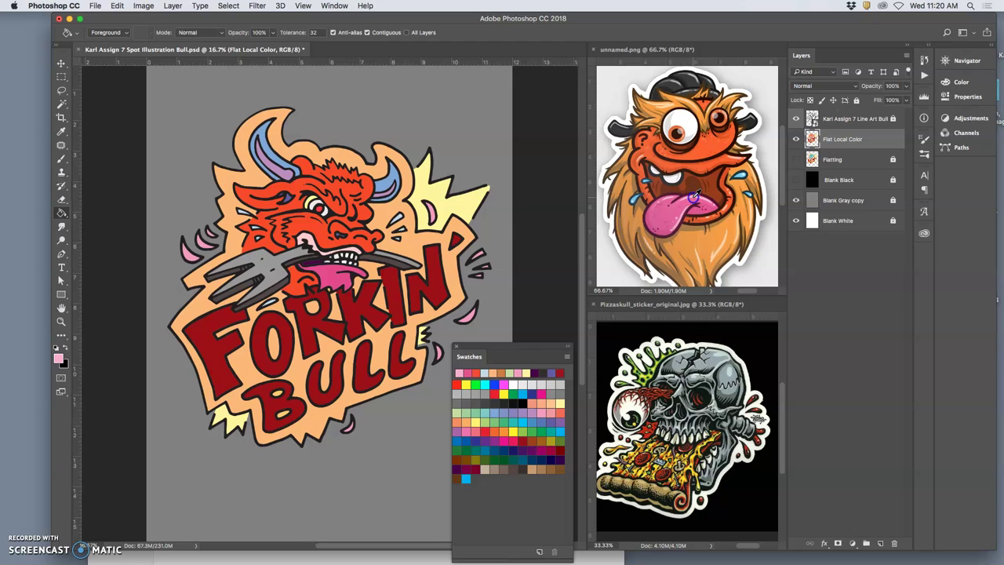
{"action": "left_click", "coordinate": [330, 275]}
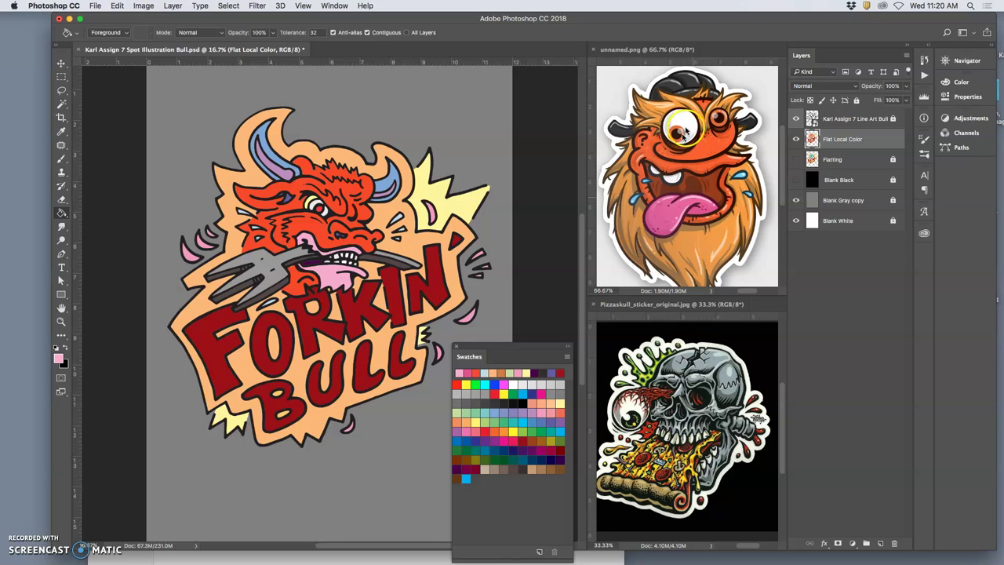
Step: Fill the bull's left horn with dark grey sampled from the reference cap
{"action": "left_click", "coordinate": [679, 84], "text": "alt"}
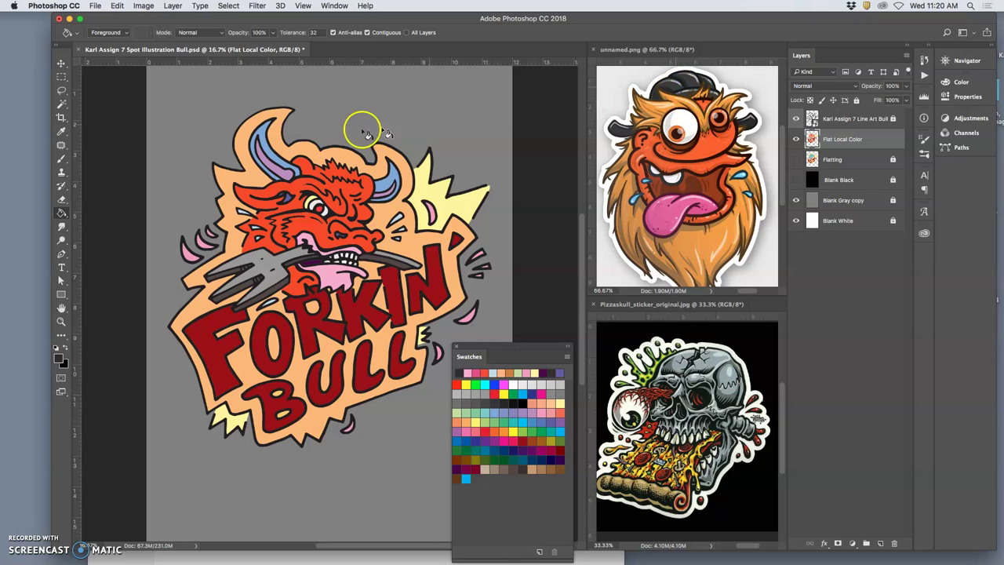
{"action": "left_click", "coordinate": [280, 161]}
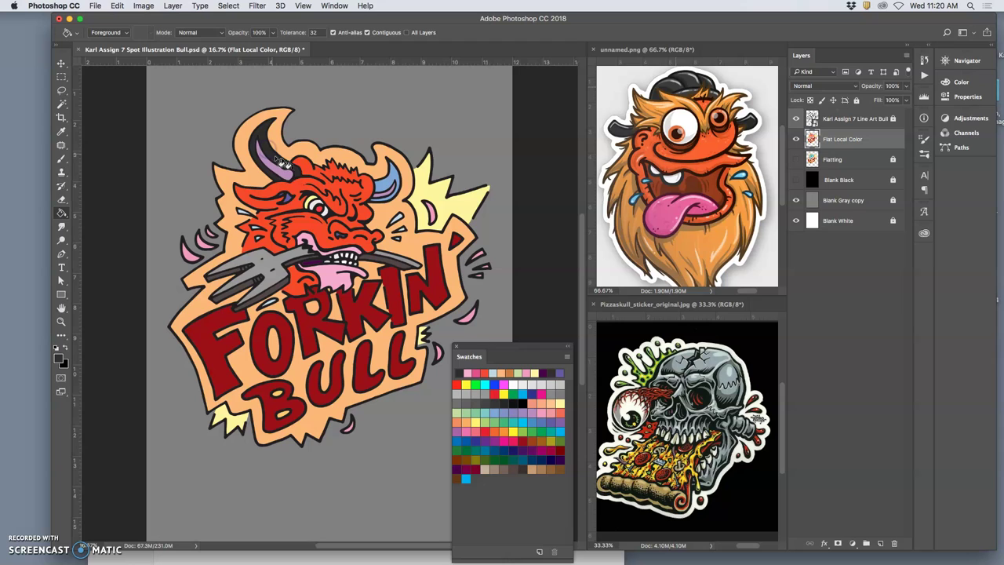
{"action": "left_click", "coordinate": [676, 81], "text": "alt"}
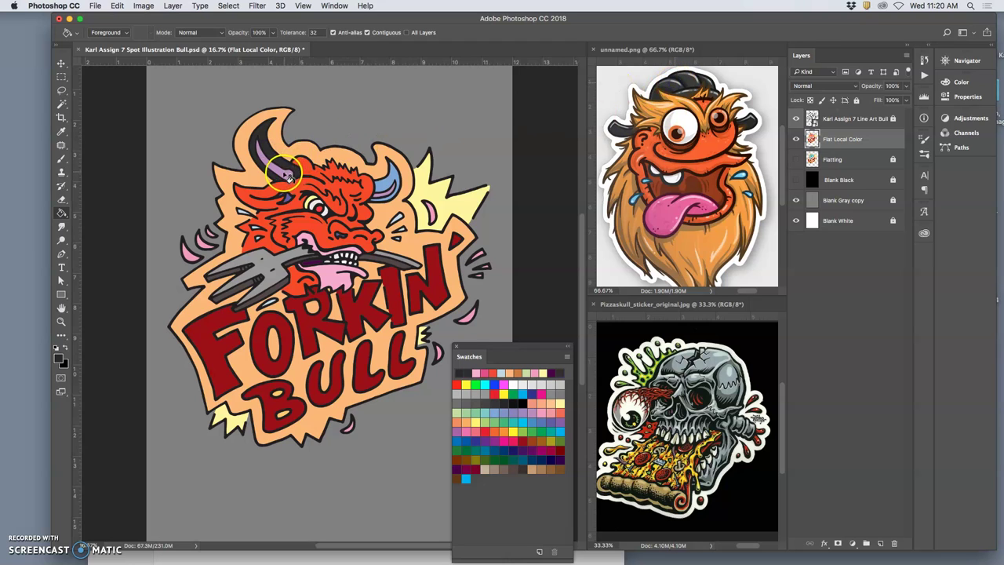
{"action": "left_click", "coordinate": [677, 81], "text": "alt"}
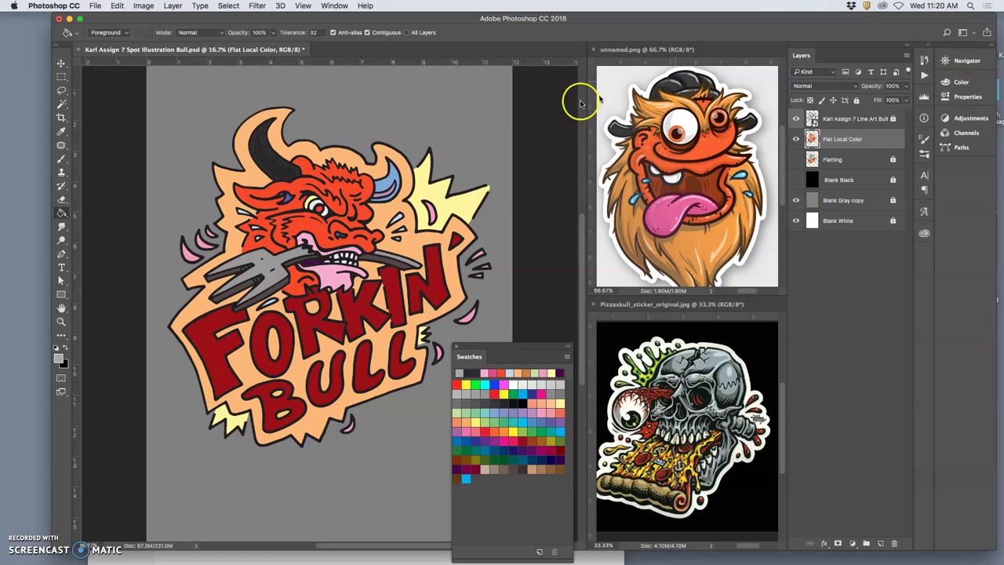
{"action": "left_click", "coordinate": [281, 169]}
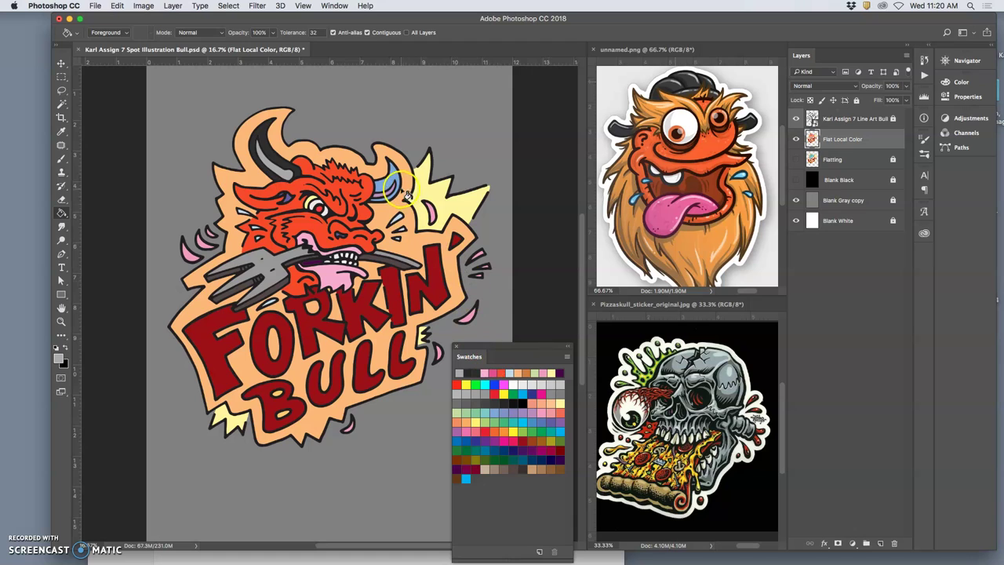
{"action": "left_click", "coordinate": [345, 193]}
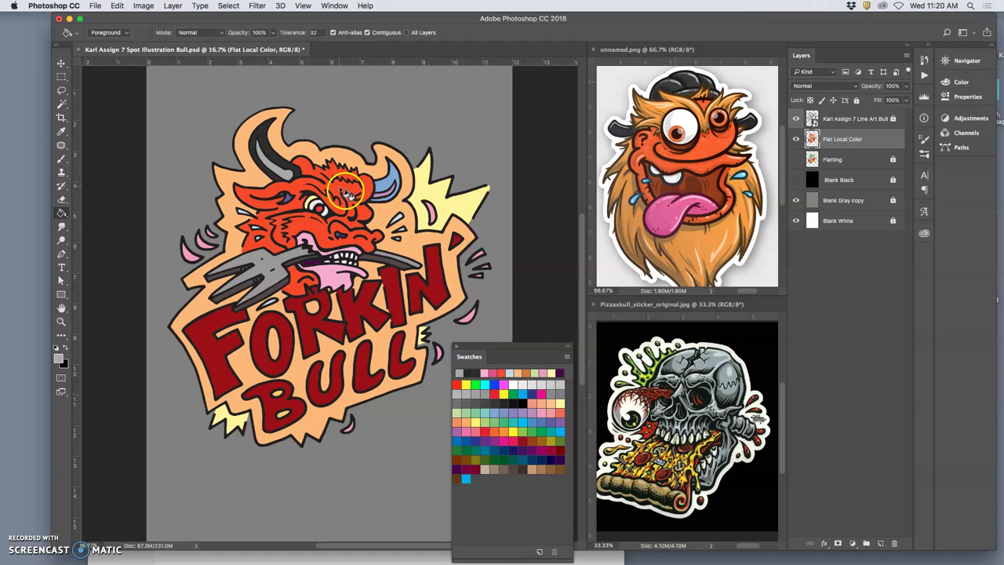
Step: Fill the bull's right horn with light purple from the swatches
{"action": "left_click", "coordinate": [474, 372]}
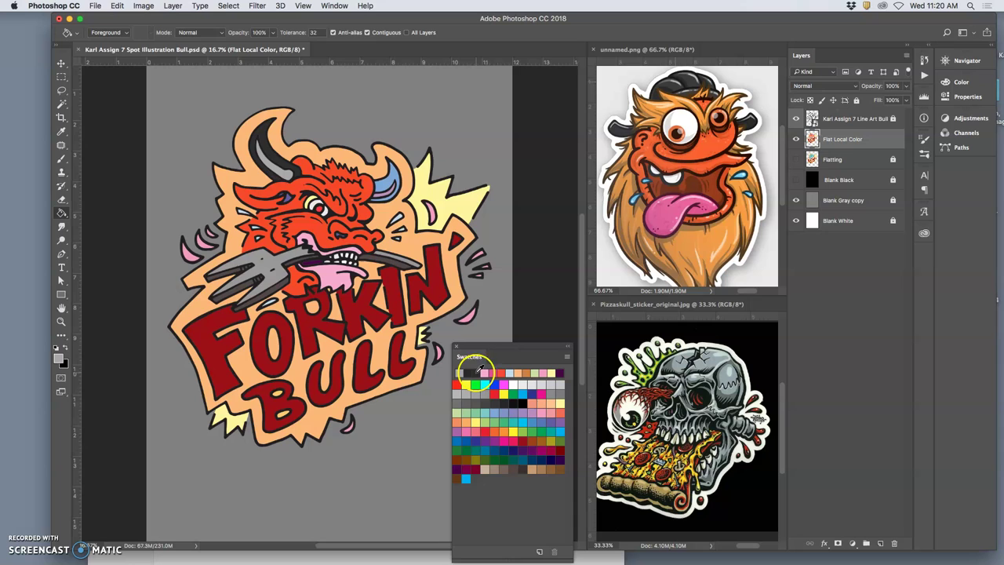
{"action": "left_click", "coordinate": [387, 183]}
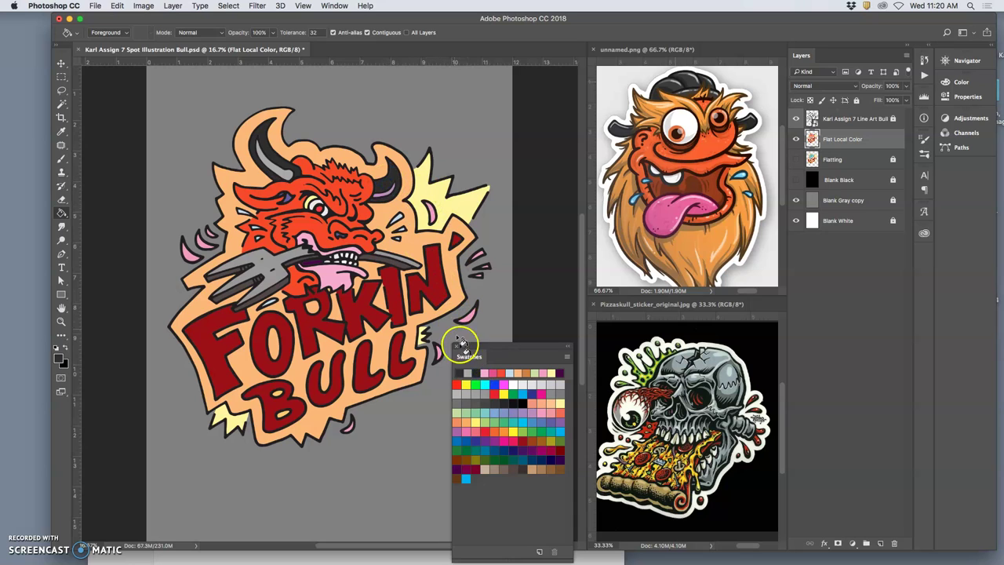
{"action": "left_click", "coordinate": [471, 372]}
{"action": "left_click", "coordinate": [397, 200]}
{"action": "left_click", "coordinate": [385, 200]}
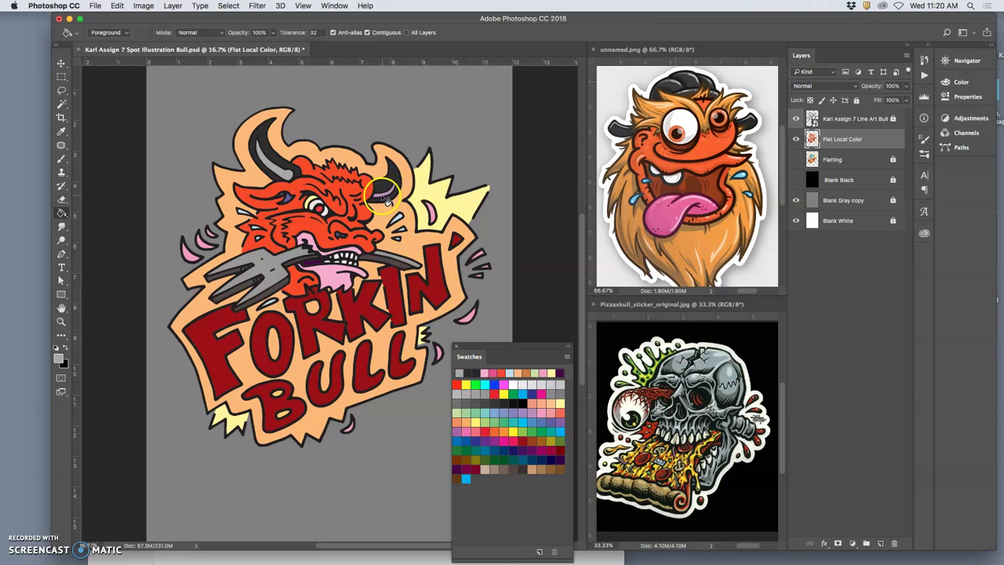
{"action": "left_click", "coordinate": [368, 317]}
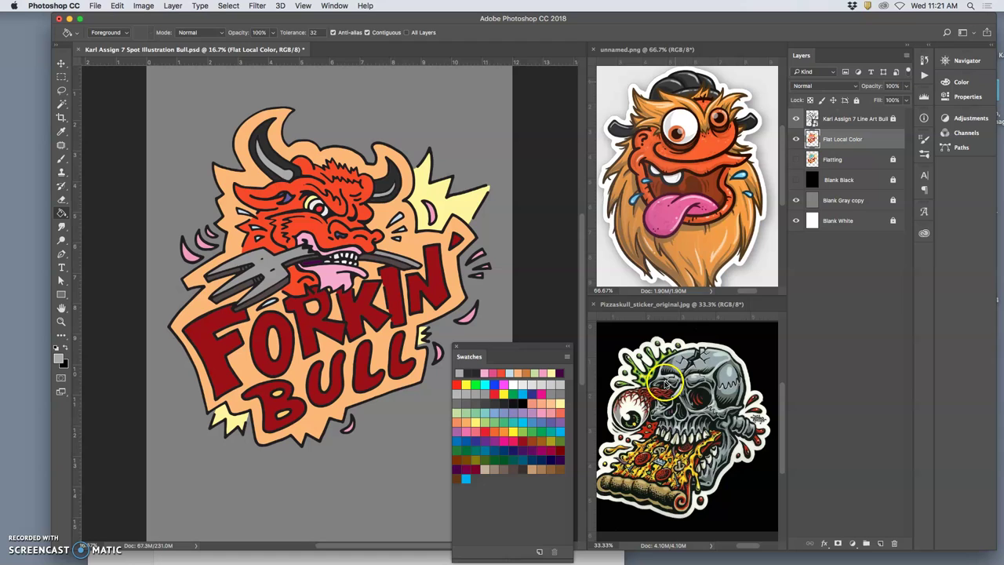
Step: Fill the fork light grey and its handle segments darker grey, both sampled from the skull
{"action": "left_click", "coordinate": [679, 369], "text": "alt"}
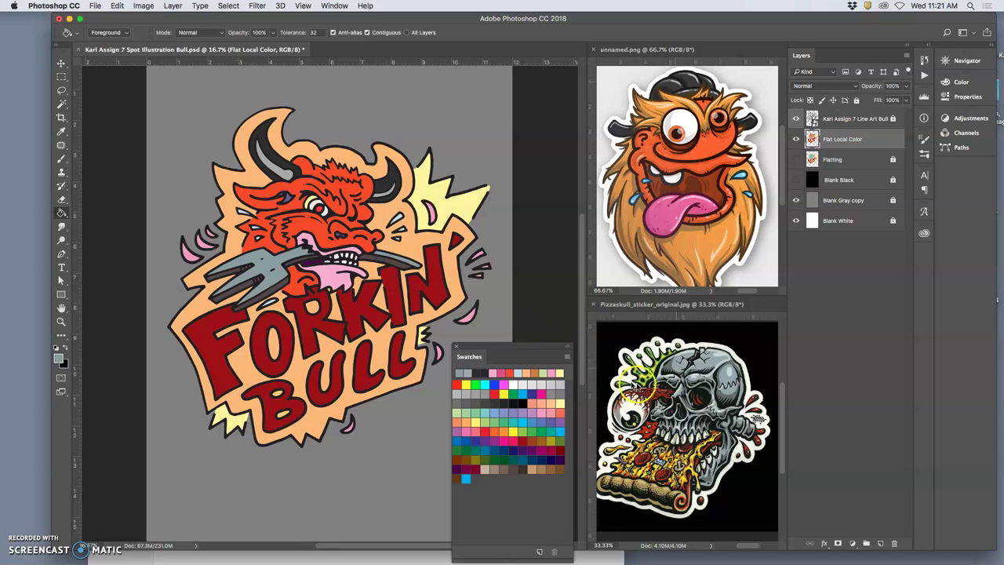
{"action": "left_click", "coordinate": [706, 366], "text": "alt"}
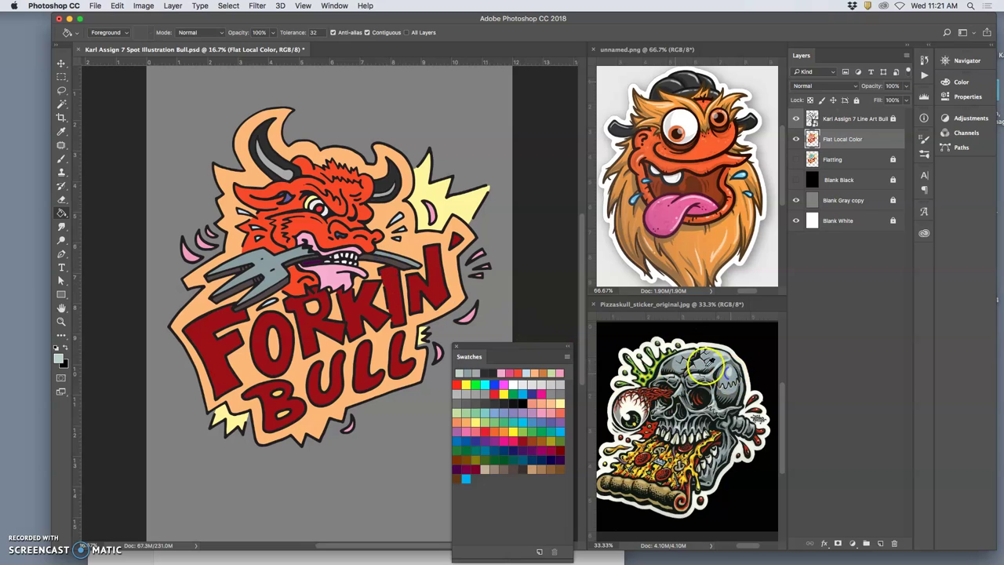
{"action": "left_click", "coordinate": [275, 259]}
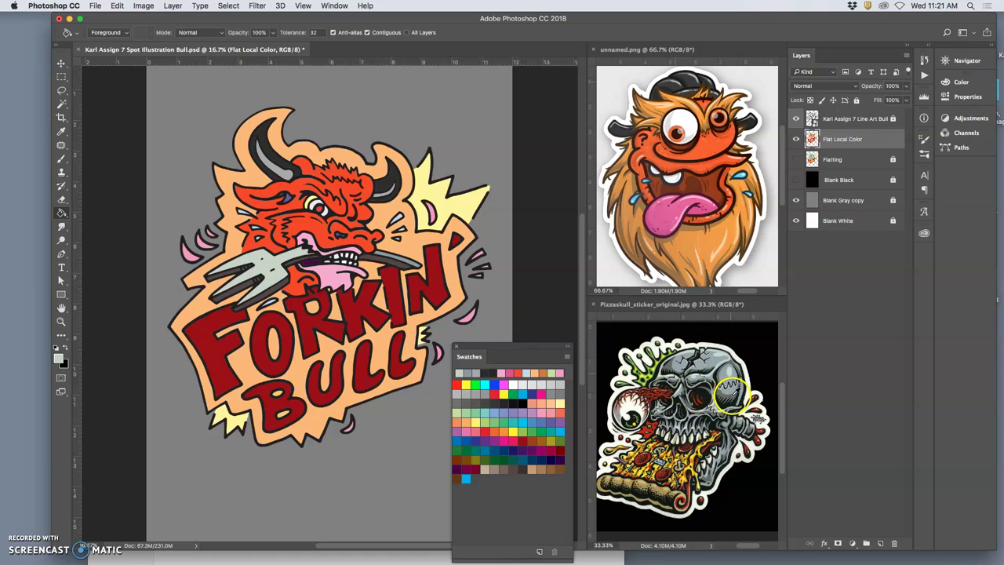
{"action": "left_click", "coordinate": [733, 393], "text": "alt"}
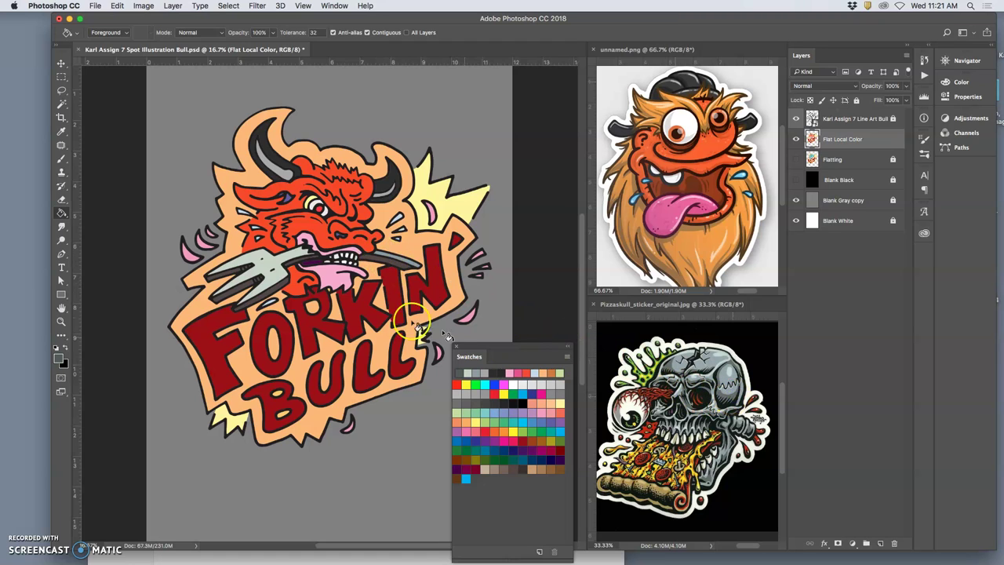
{"action": "left_click", "coordinate": [259, 298]}
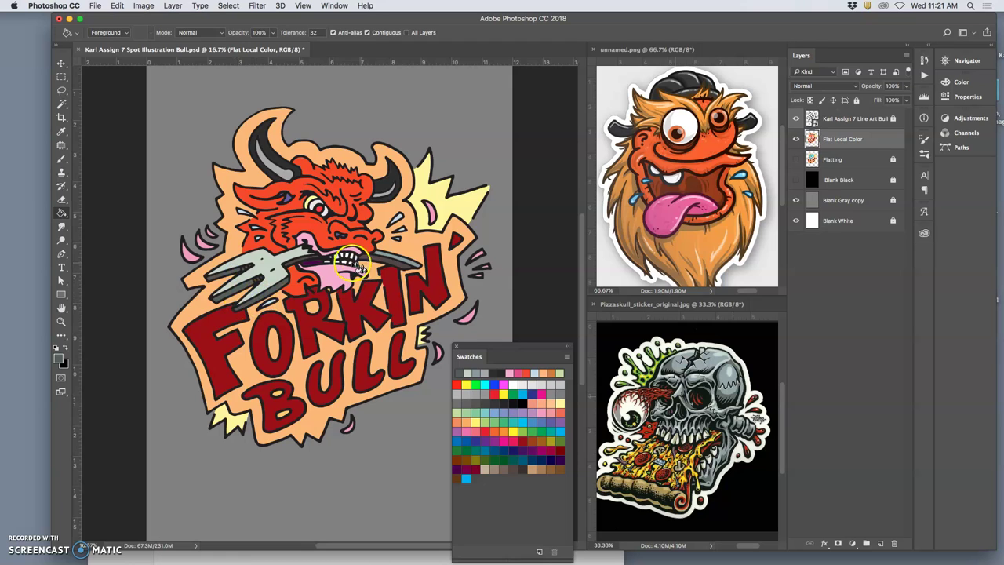
{"action": "left_click", "coordinate": [319, 266]}
{"action": "left_click", "coordinate": [390, 267]}
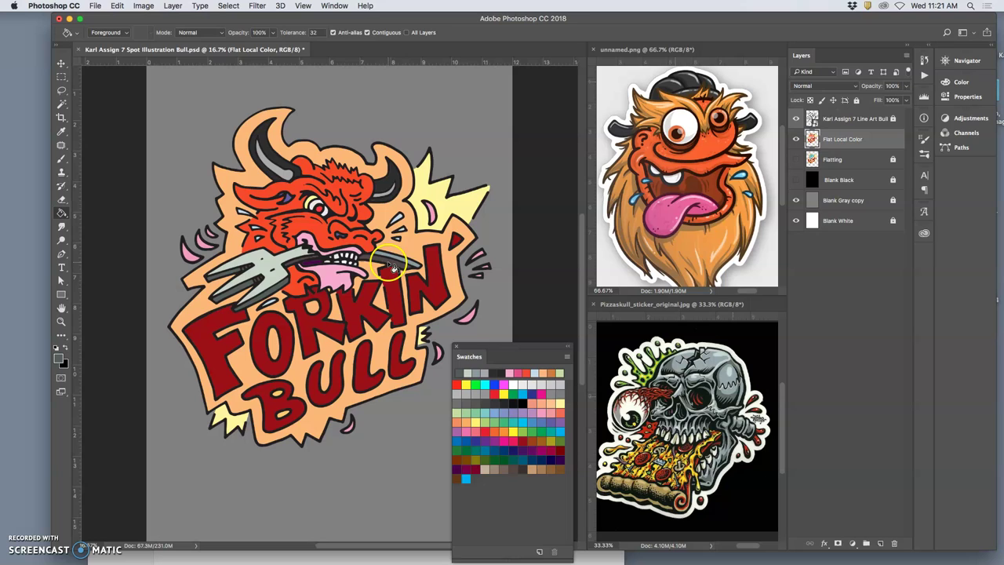
{"action": "left_click", "coordinate": [302, 266]}
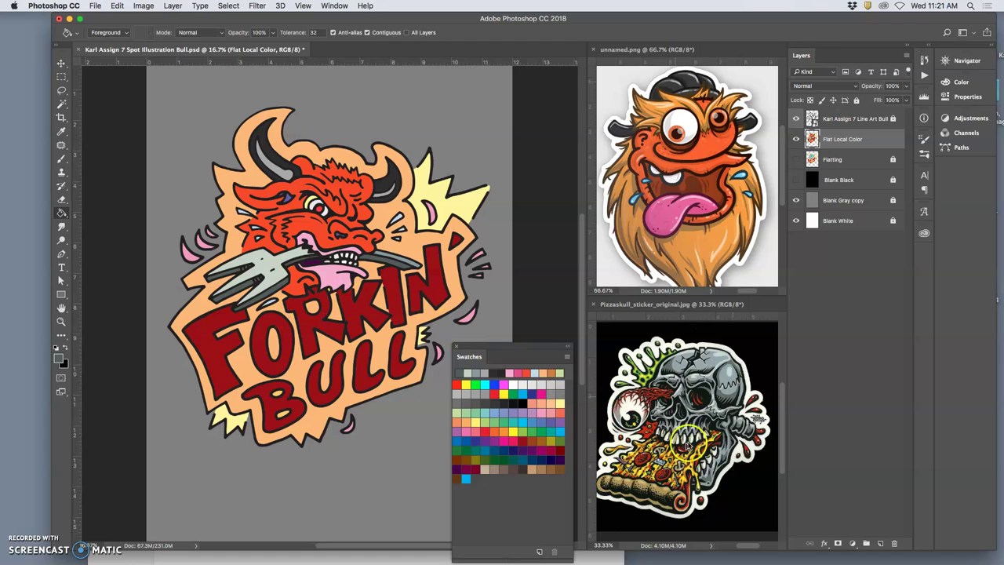
Step: Sample the pizza's tan crust colour, trying and undoing it on the bull's head
{"action": "left_click", "coordinate": [673, 412], "text": "alt"}
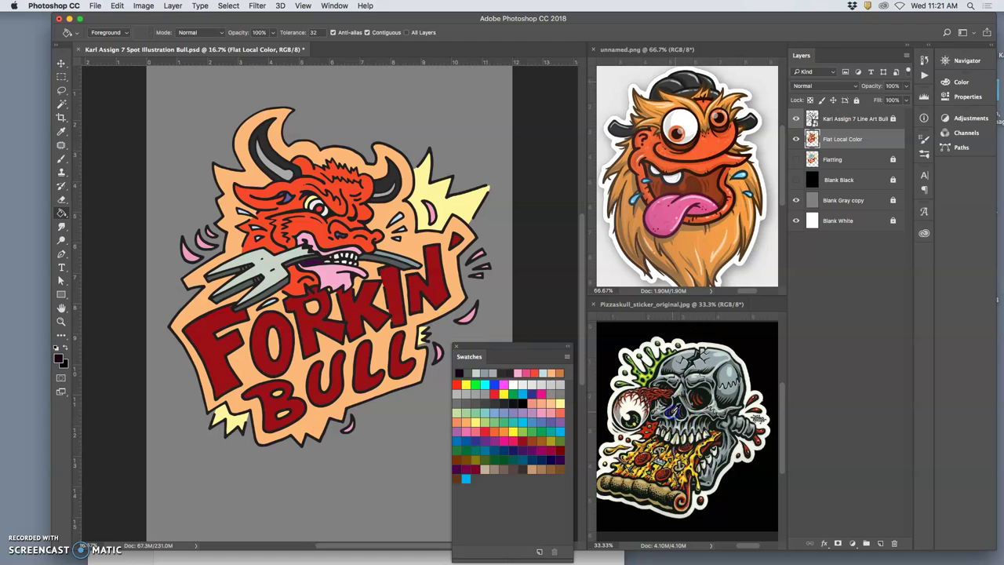
{"action": "left_click", "coordinate": [673, 409], "text": "alt"}
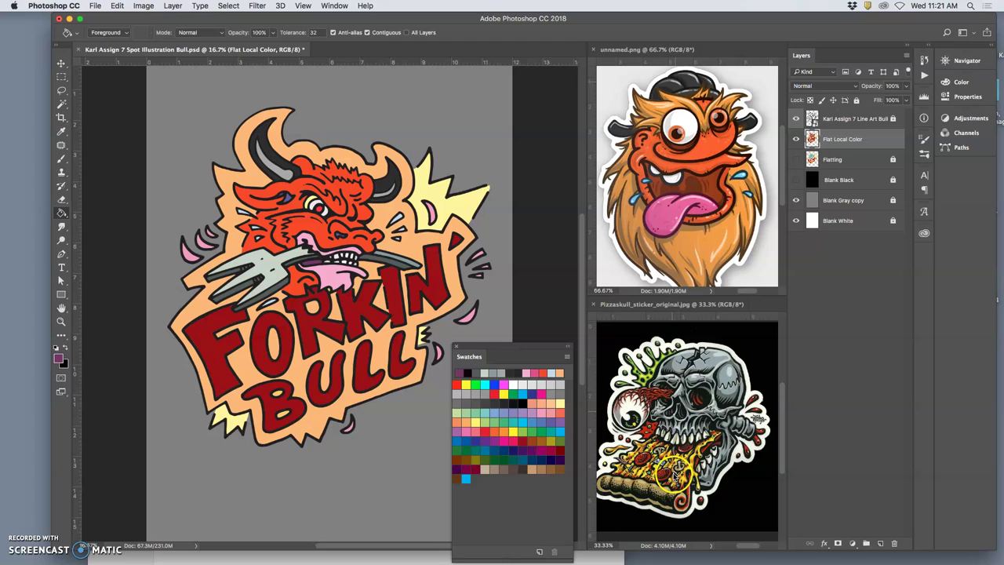
{"action": "left_click", "coordinate": [663, 488], "text": "alt"}
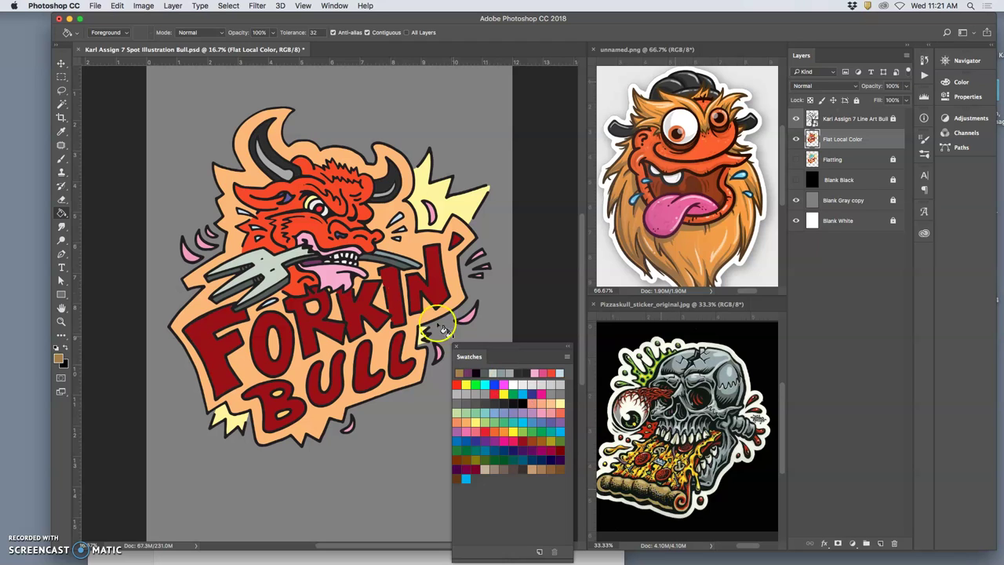
{"action": "left_click", "coordinate": [332, 189]}
{"action": "key", "text": "super+z"}
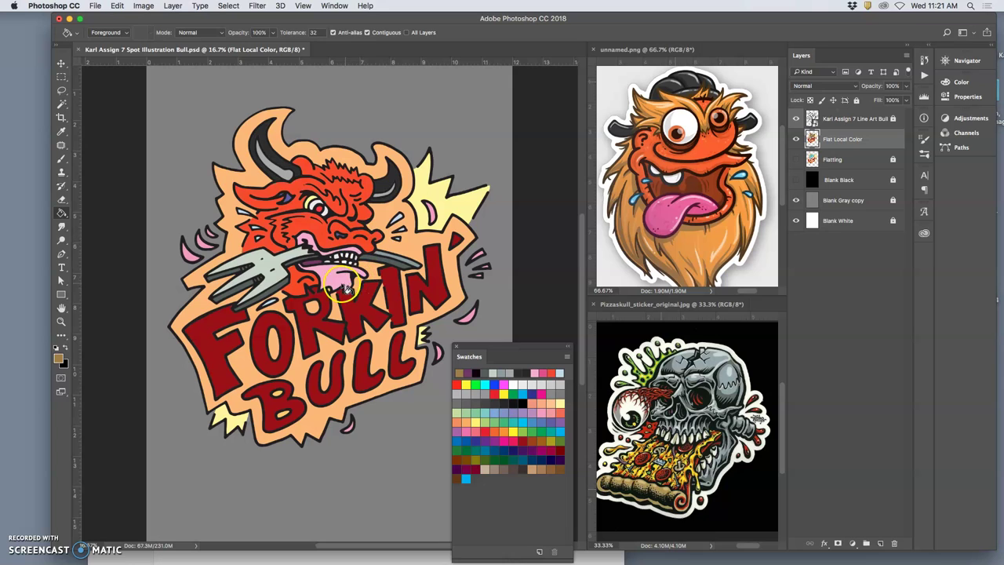
Step: Fill the tongue, mouth and FORKIN letter gaps tan, and the eye with sampled yellow
{"action": "left_click", "coordinate": [343, 289]}
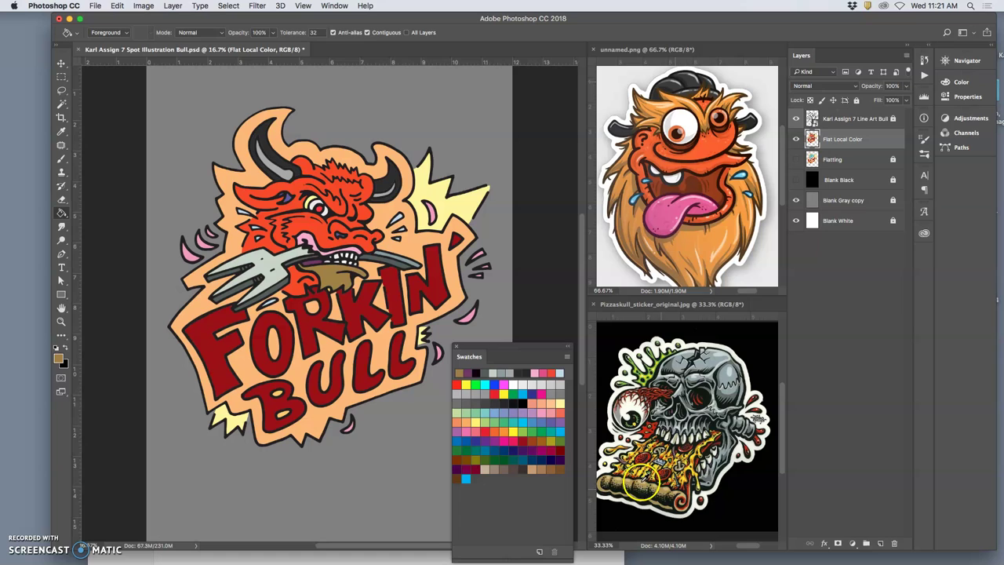
{"action": "left_click", "coordinate": [310, 242]}
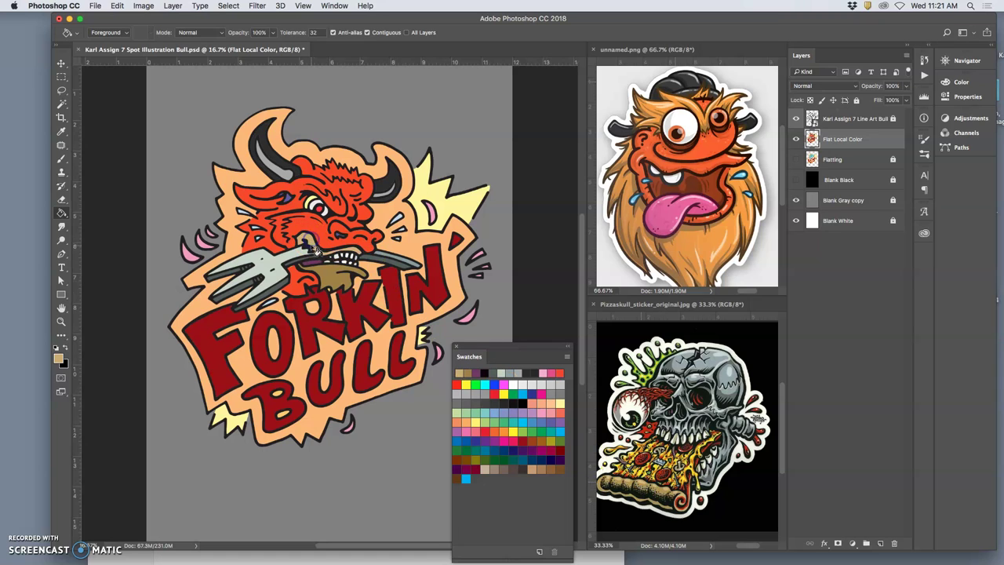
{"action": "left_click", "coordinate": [337, 312]}
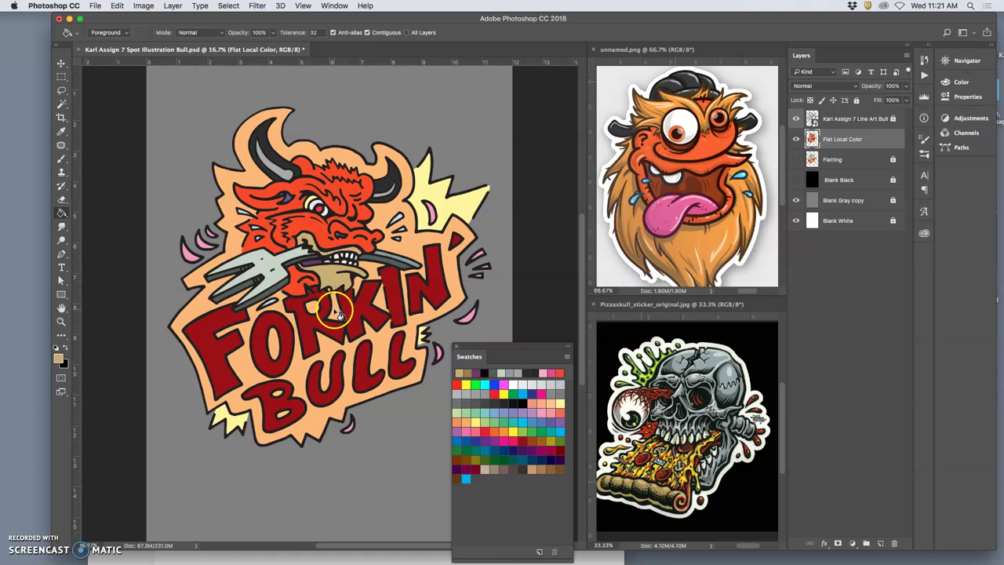
{"action": "left_click", "coordinate": [453, 279]}
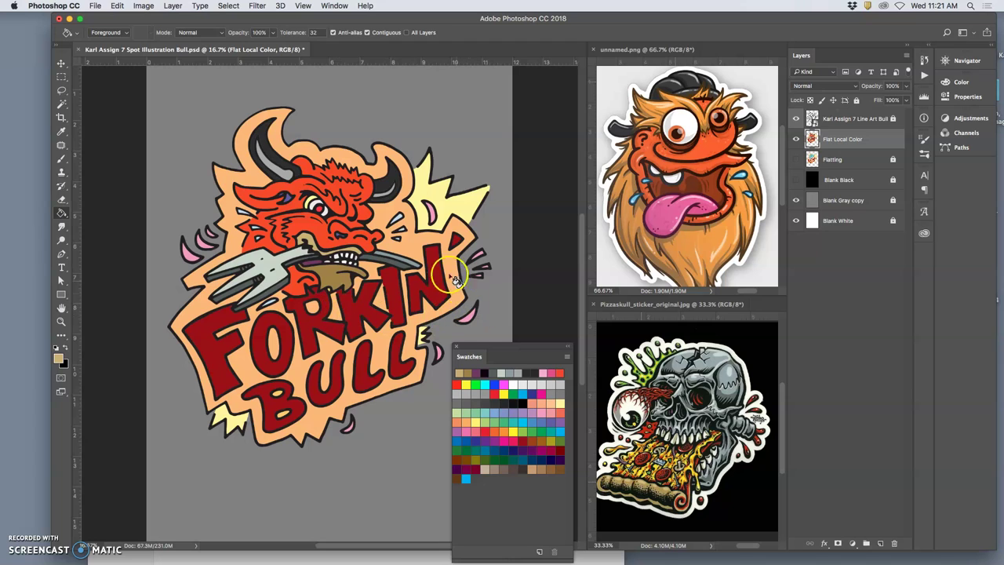
{"action": "left_click", "coordinate": [314, 204]}
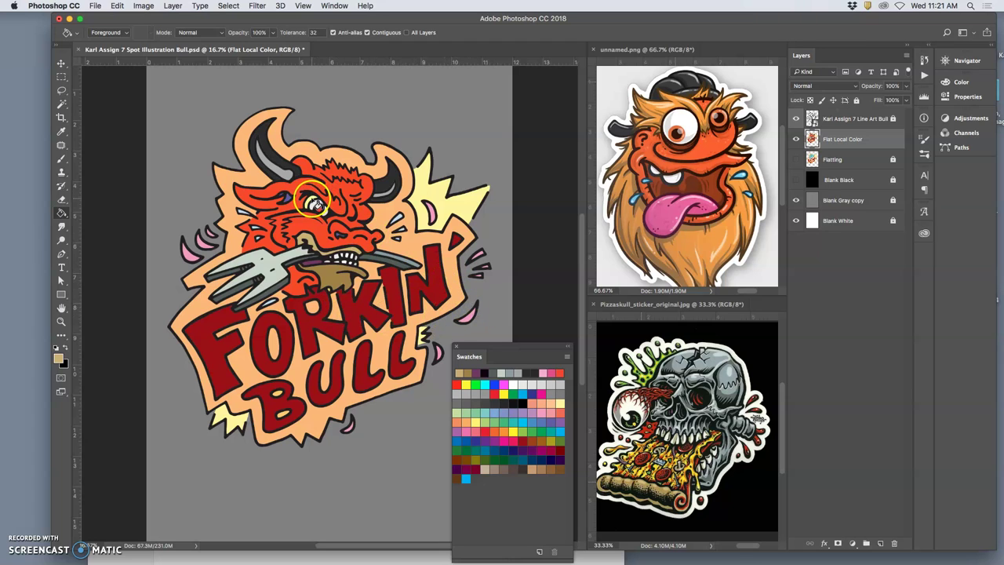
{"action": "left_click", "coordinate": [629, 454]}
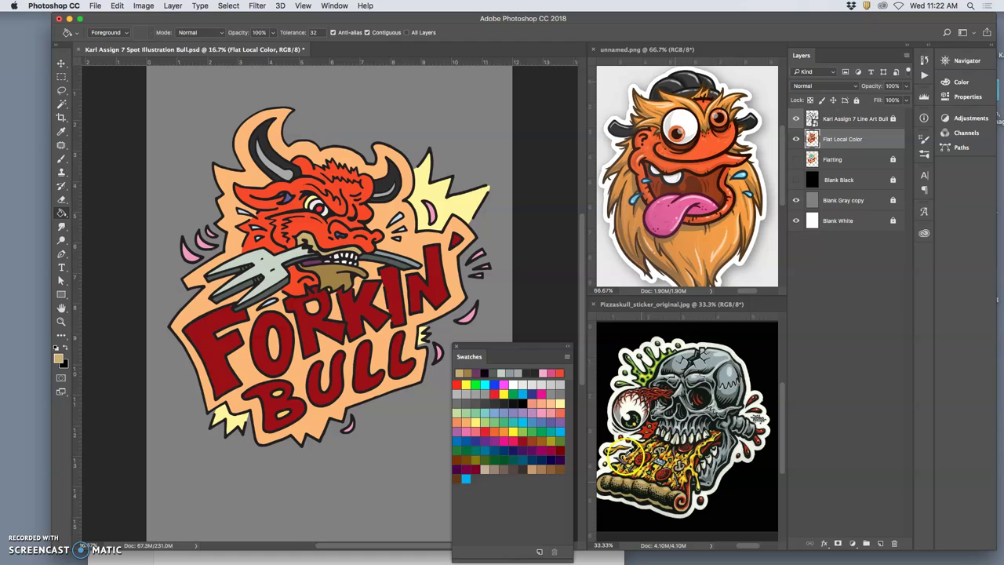
{"action": "left_click", "coordinate": [314, 204]}
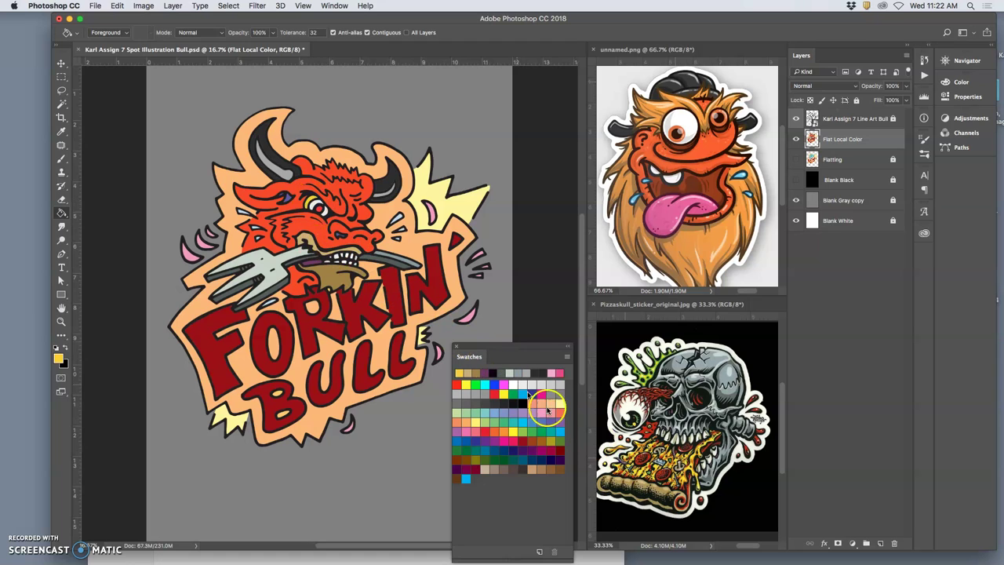
Step: Sample the slime green from the pizza skull and fill the backing with it
{"action": "left_click", "coordinate": [654, 445]}
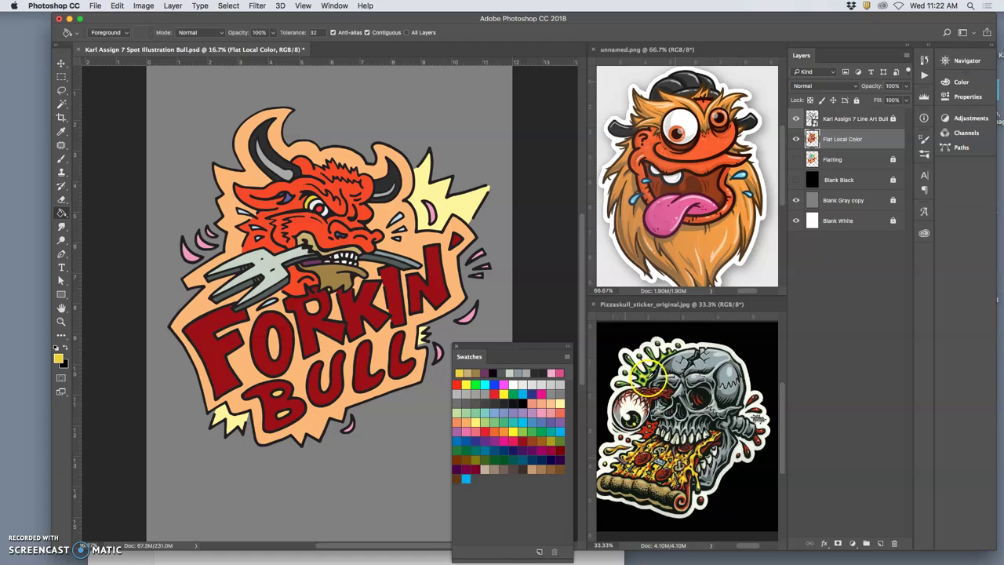
{"action": "left_click", "coordinate": [642, 376]}
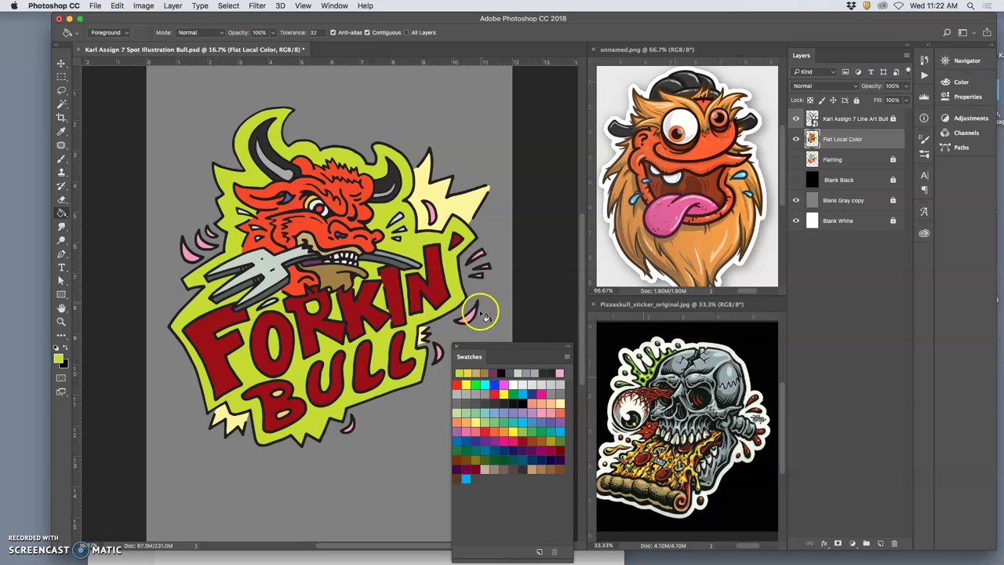
{"action": "left_click", "coordinate": [795, 160]}
Step: Toggle the Flat Local Color layer on and off to compare, leaving it visible
{"action": "left_click", "coordinate": [797, 139]}
{"action": "left_click", "coordinate": [797, 140]}
{"action": "left_click", "coordinate": [797, 140]}
{"action": "left_click", "coordinate": [797, 140]}
{"action": "left_click", "coordinate": [797, 140]}
{"action": "left_click", "coordinate": [797, 140]}
{"action": "left_click", "coordinate": [798, 140]}
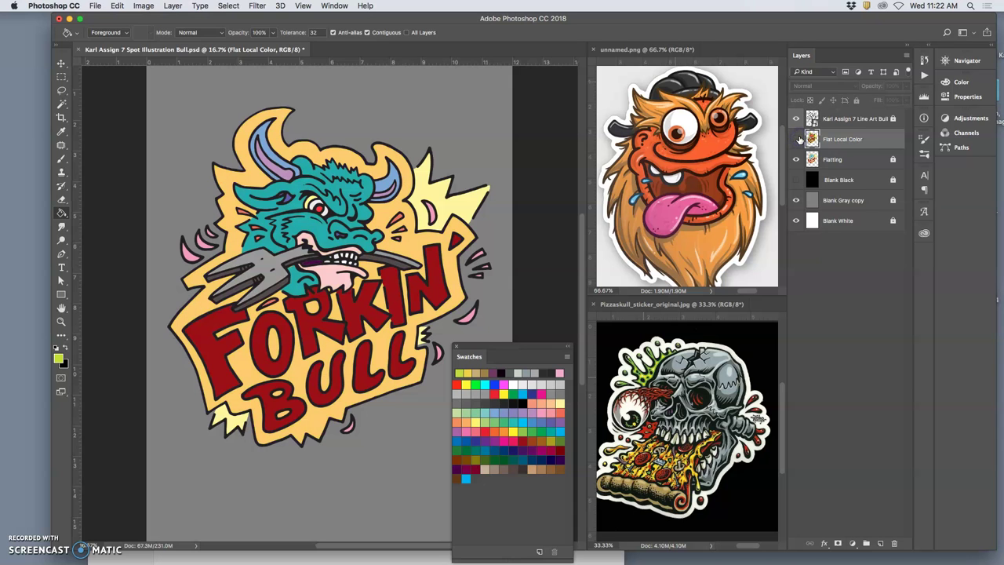
{"action": "left_click", "coordinate": [797, 140]}
{"action": "left_click", "coordinate": [797, 140]}
{"action": "left_click", "coordinate": [797, 140]}
{"action": "left_click", "coordinate": [797, 140]}
{"action": "left_click", "coordinate": [798, 139]}
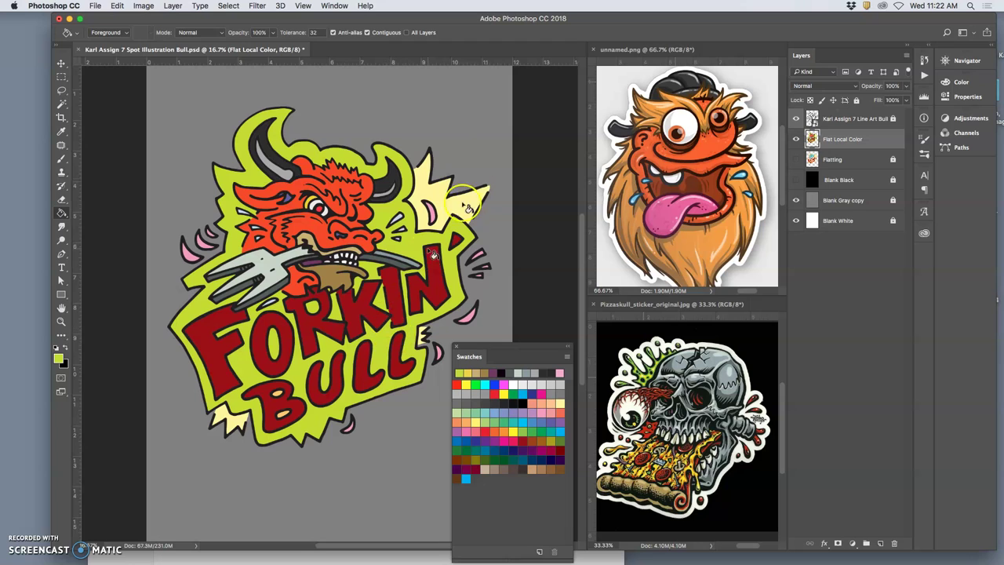
Step: Preview the artwork over black, then duplicate the line-art layer
{"action": "left_click", "coordinate": [796, 180]}
{"action": "left_click", "coordinate": [795, 180]}
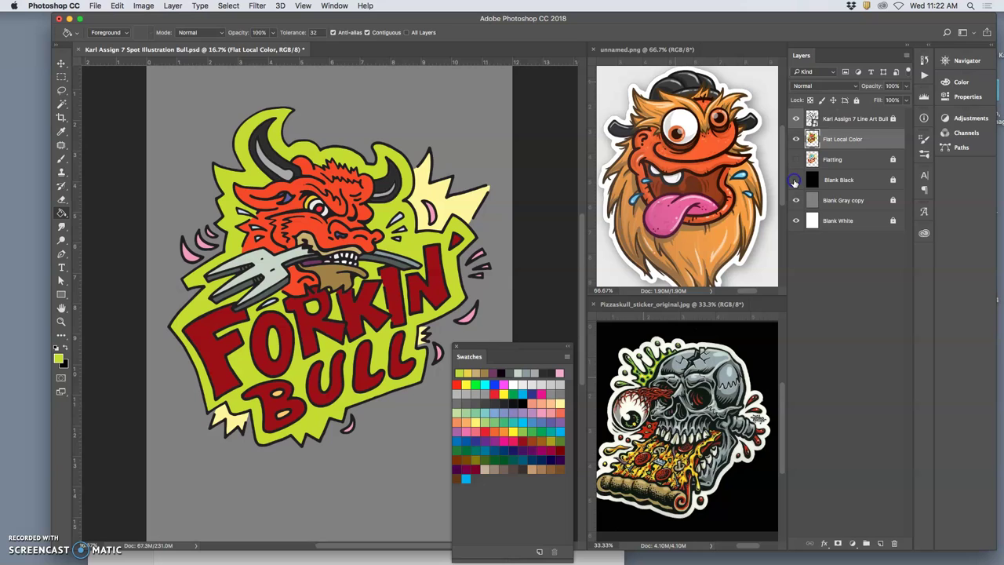
{"action": "left_click", "coordinate": [839, 118]}
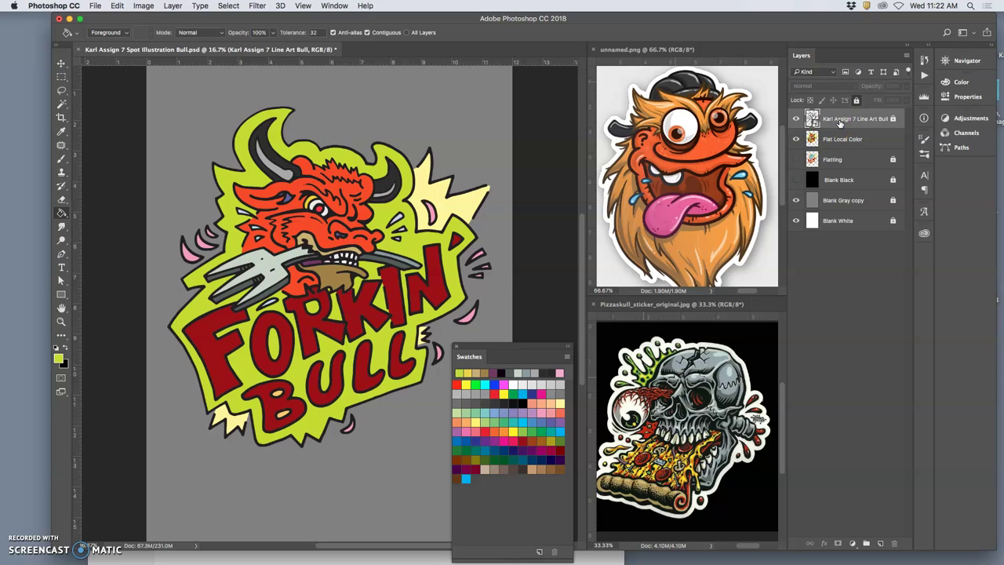
{"action": "key", "text": "super+j"}
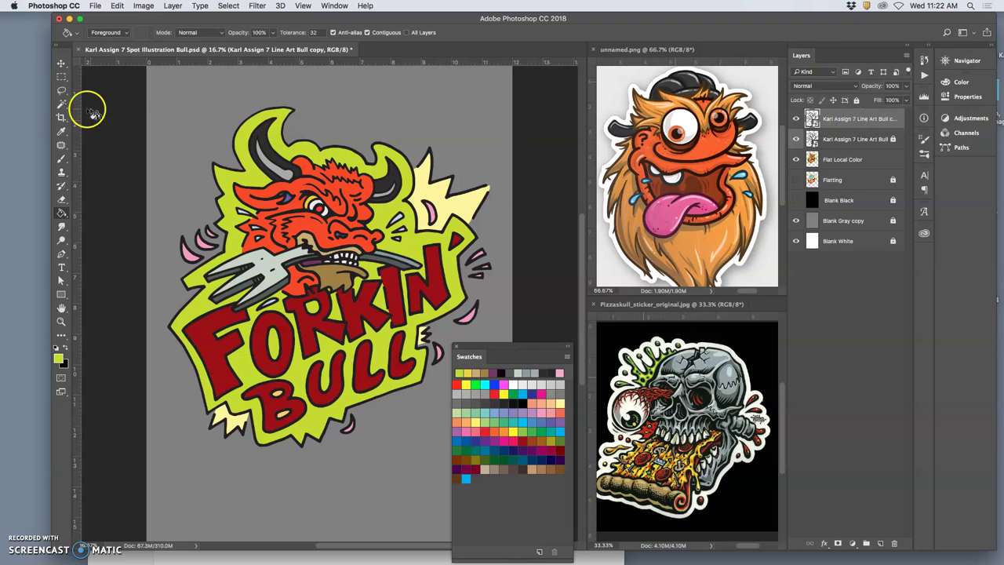
Step: Hide the line-art copy, make Flat Local Color active, and deselect
{"action": "left_click", "coordinate": [61, 102]}
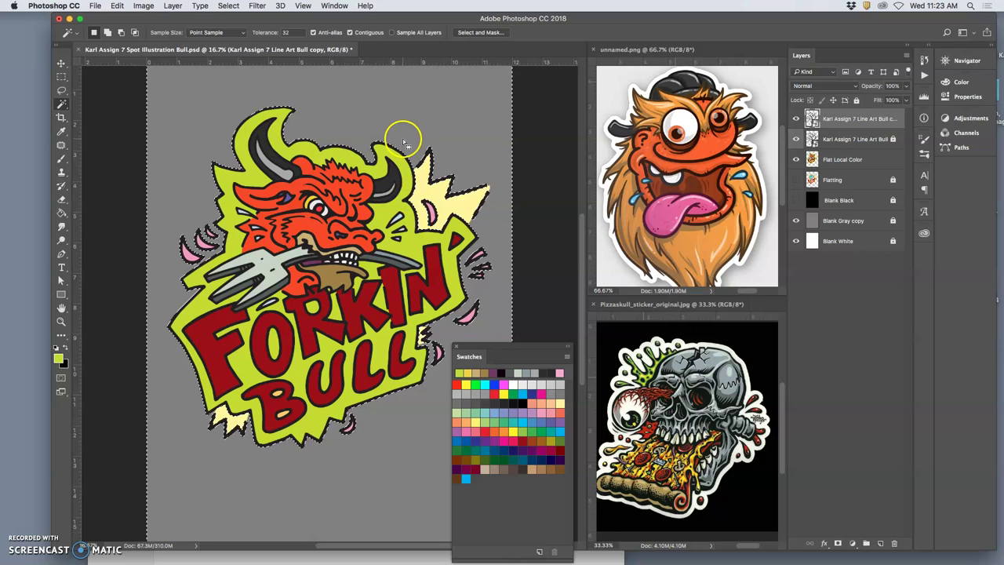
{"action": "left_click", "coordinate": [797, 120]}
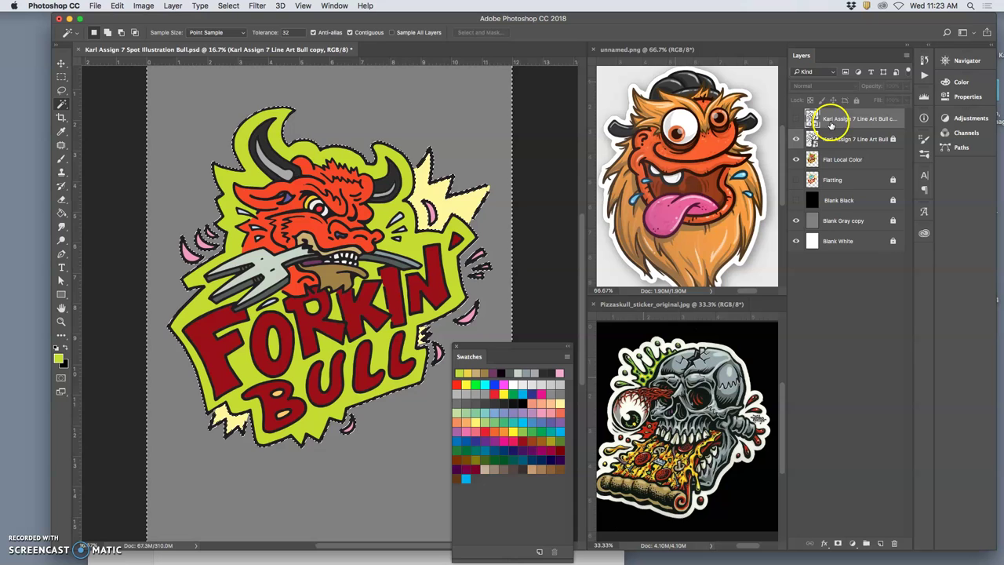
{"action": "left_click", "coordinate": [842, 161]}
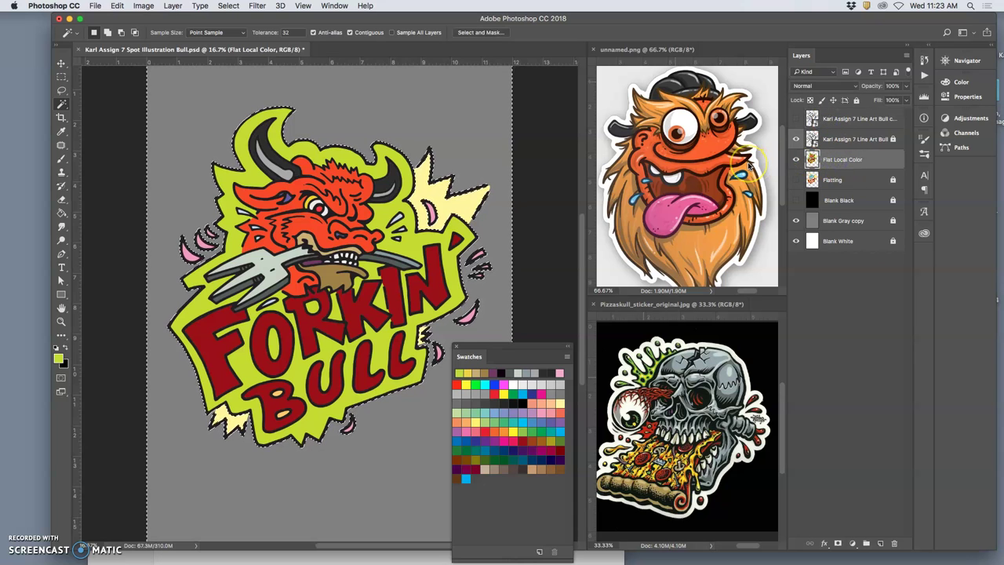
{"action": "key", "text": "super+d"}
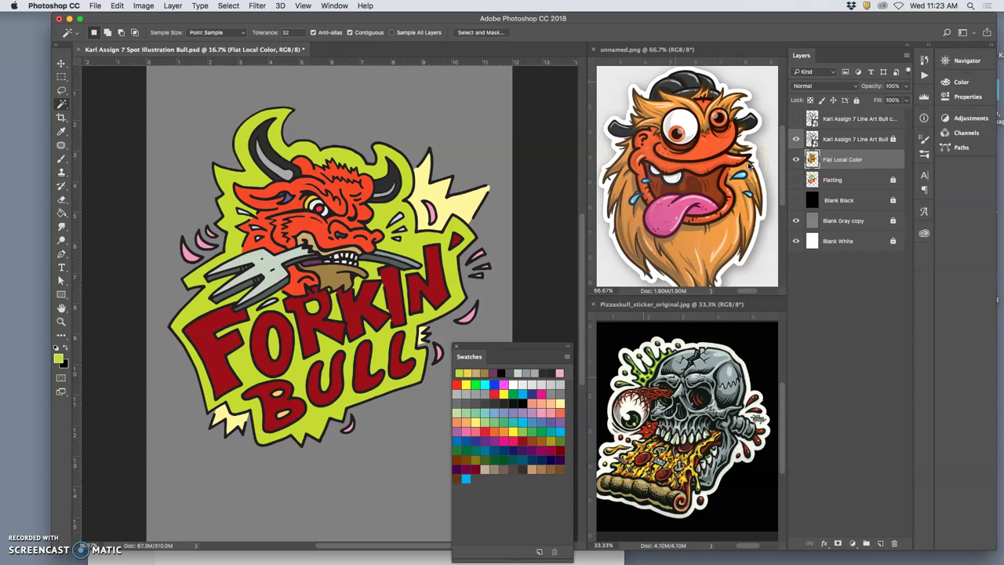
Step: Delete the duplicate line-art layer
{"action": "left_click", "coordinate": [796, 139]}
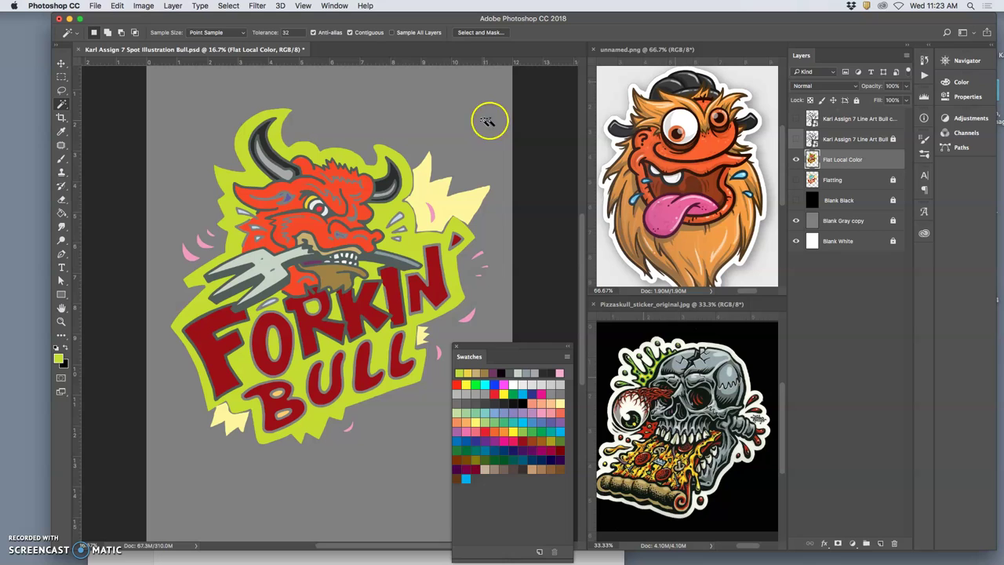
{"action": "left_click", "coordinate": [797, 119]}
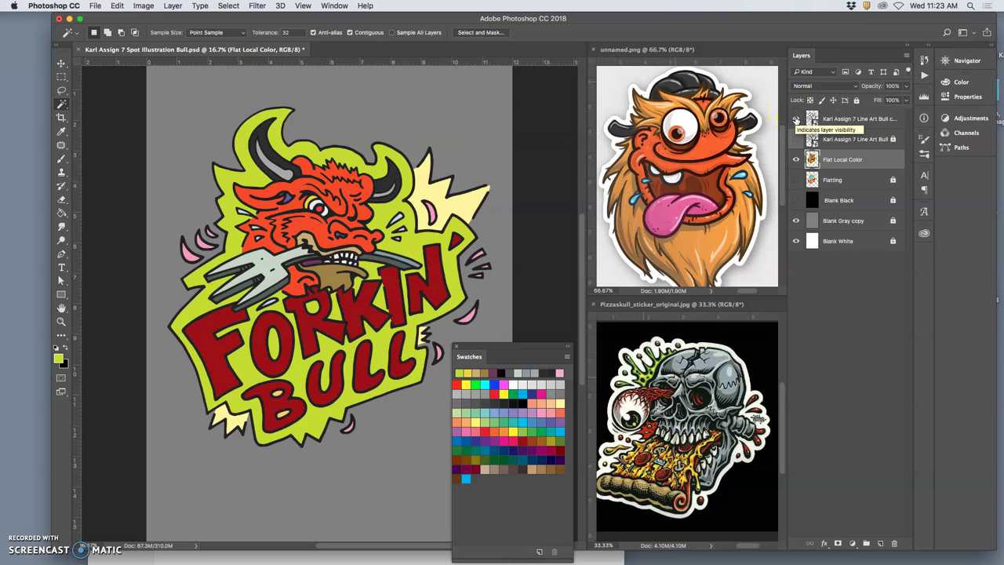
{"action": "left_click", "coordinate": [840, 119]}
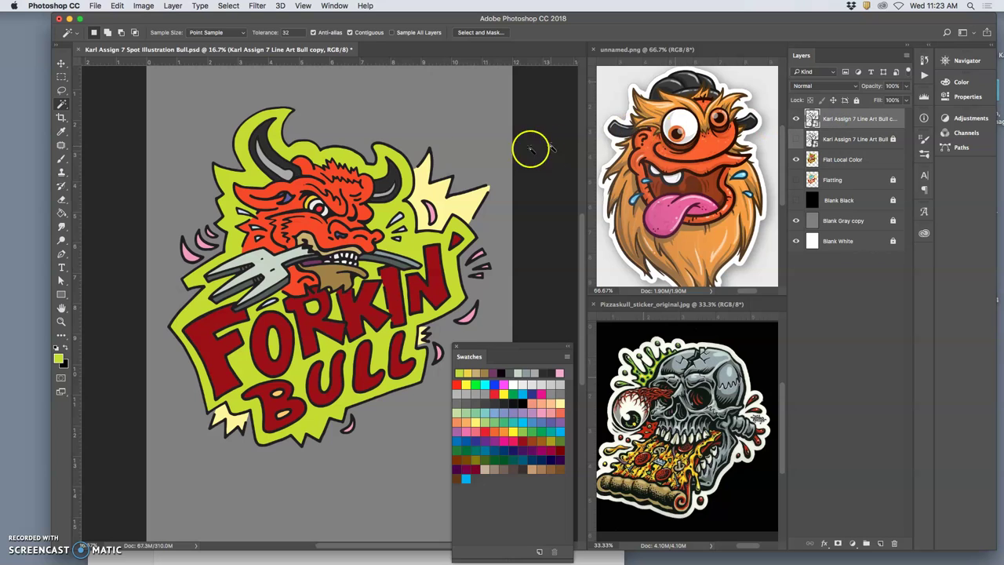
{"action": "left_click", "coordinate": [795, 120]}
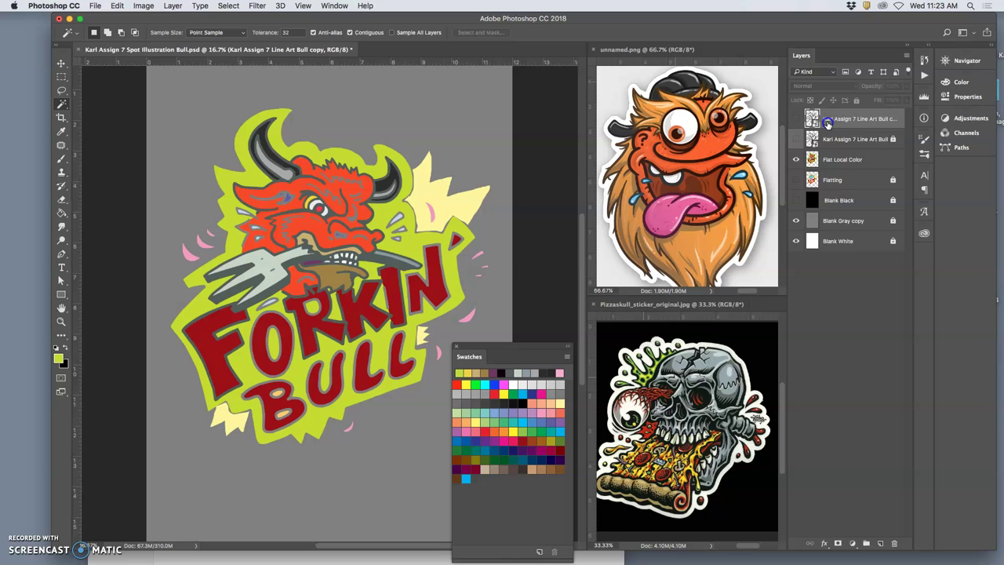
{"action": "key", "text": "BackSpace"}
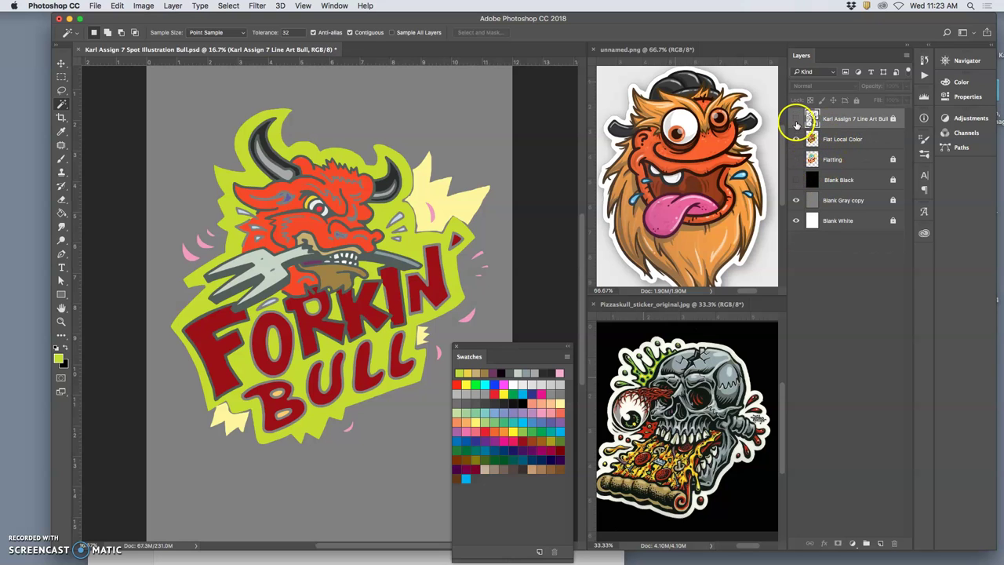
Step: Hide Blank Gray copy and Blank White, and show the Flatting layer
{"action": "left_click", "coordinate": [795, 119]}
{"action": "left_click", "coordinate": [796, 119]}
{"action": "left_click", "coordinate": [796, 120]}
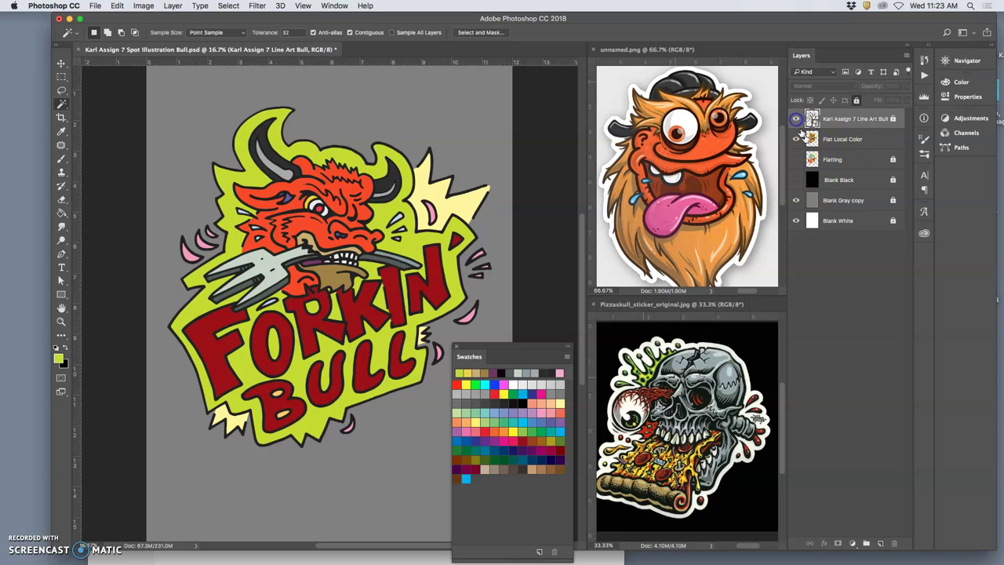
{"action": "left_click", "coordinate": [796, 200]}
{"action": "left_click", "coordinate": [796, 221]}
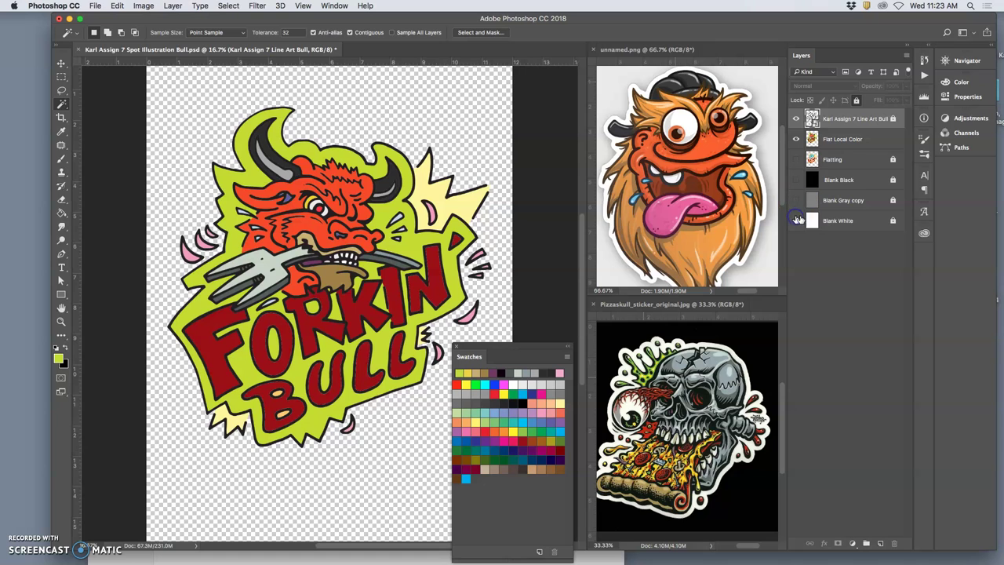
{"action": "left_click", "coordinate": [796, 160]}
{"action": "left_click", "coordinate": [797, 120]}
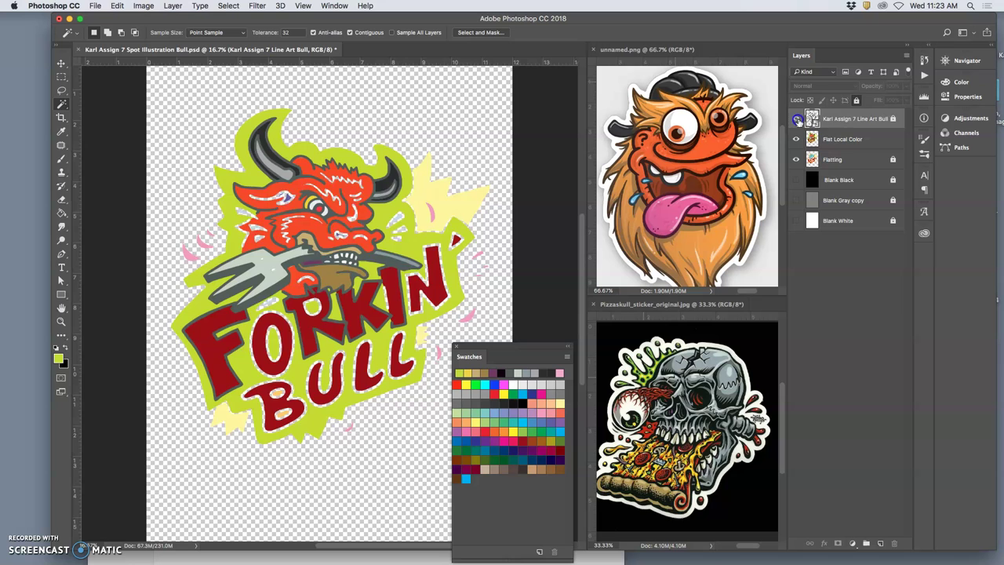
{"action": "left_click", "coordinate": [797, 119]}
{"action": "left_click", "coordinate": [842, 119]}
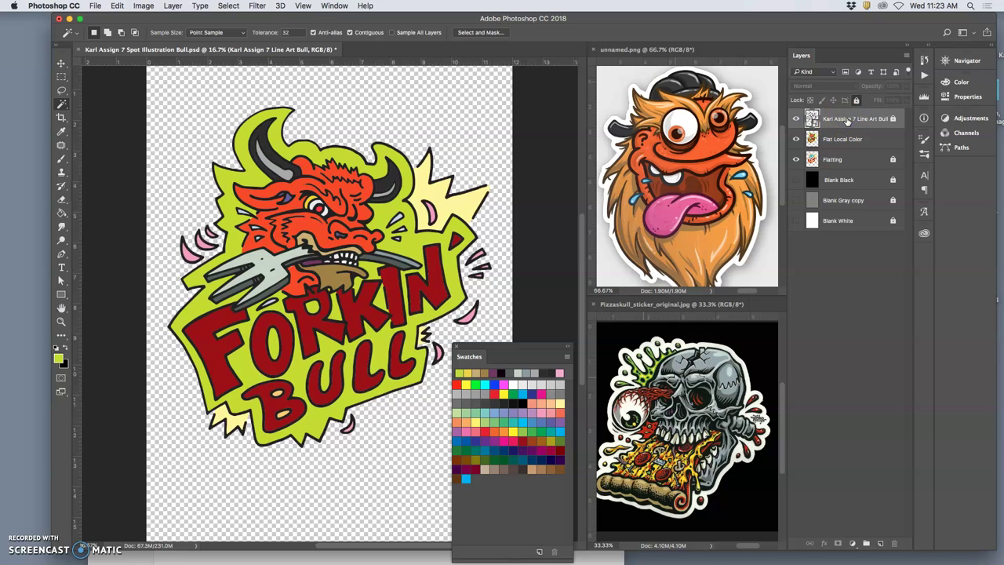
Step: Merge visible layers into Layer 1 and Magic Wand-select the surrounding transparent space
{"action": "left_click", "coordinate": [172, 5]}
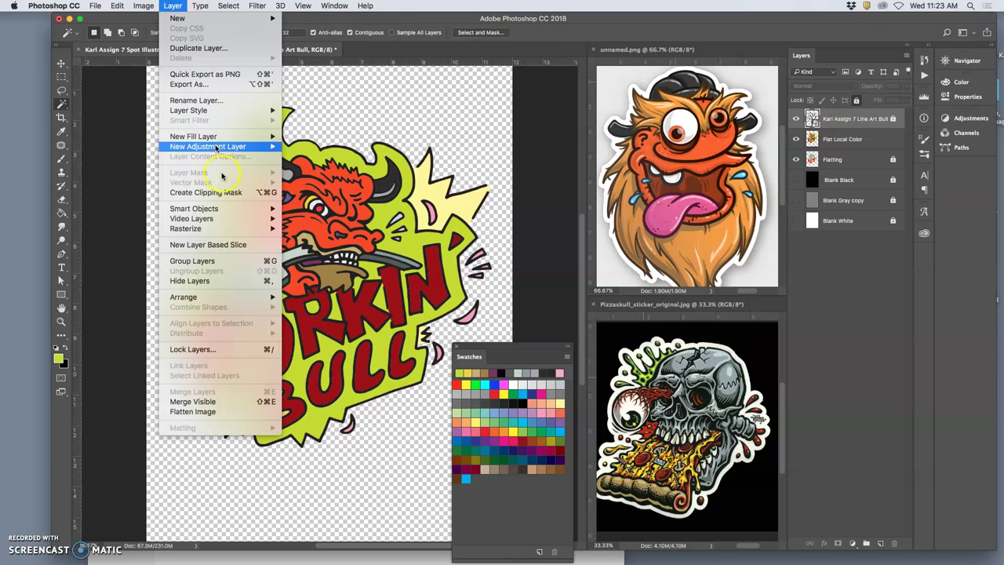
{"action": "left_click", "coordinate": [229, 401]}
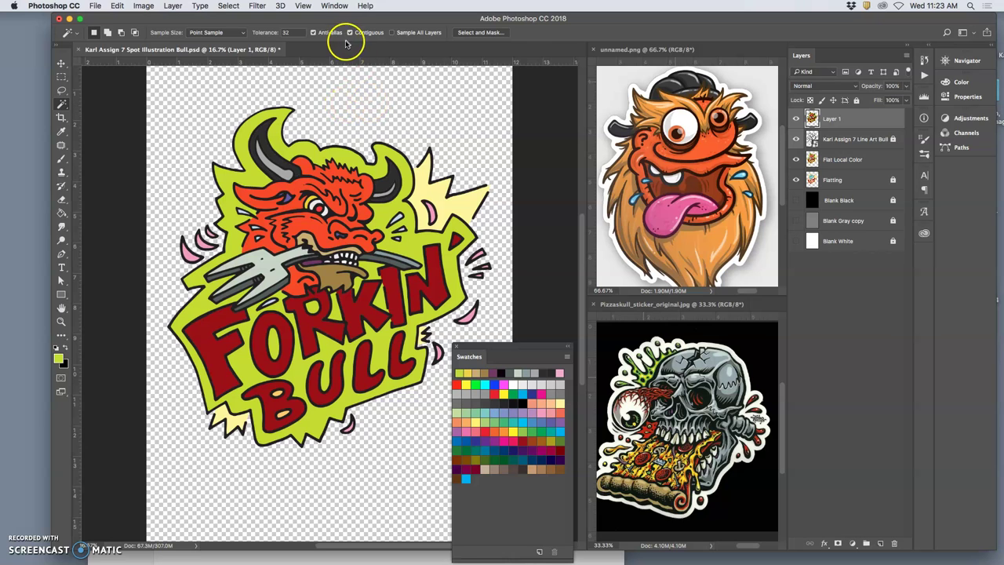
{"action": "left_click", "coordinate": [346, 84]}
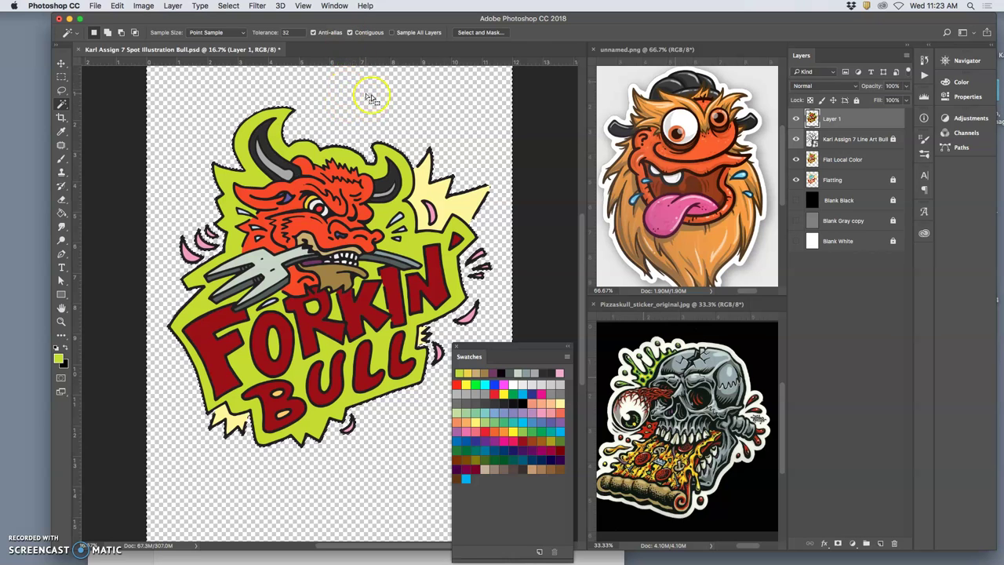